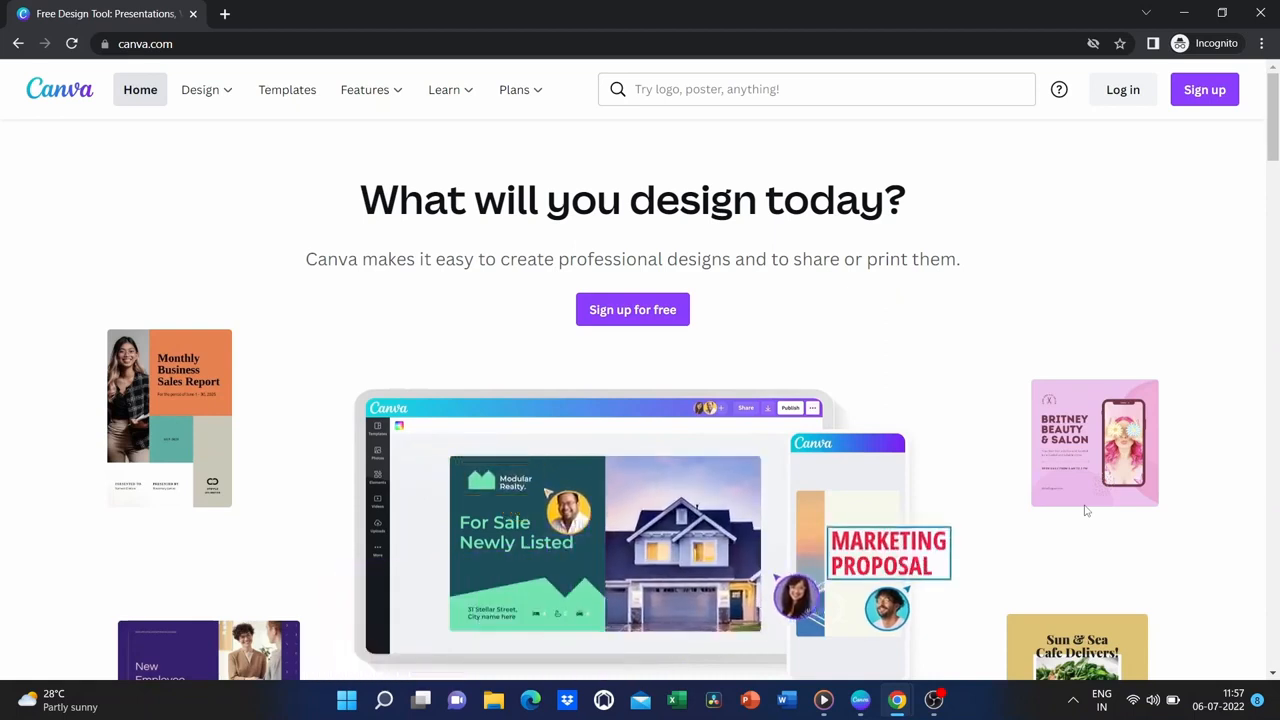
Examine the feature sections on Canva's homepage and open the sign-up options.
scroll(968, 595, down, 5)
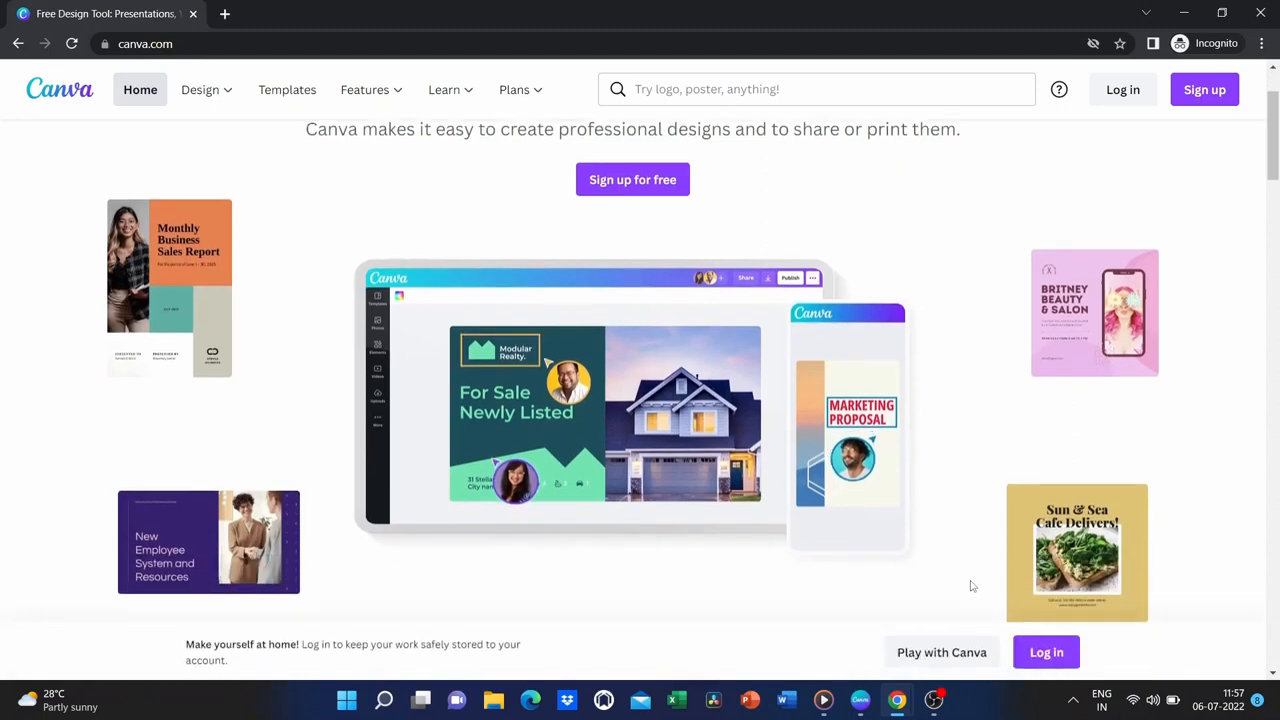
scroll(970, 586, down, 2)
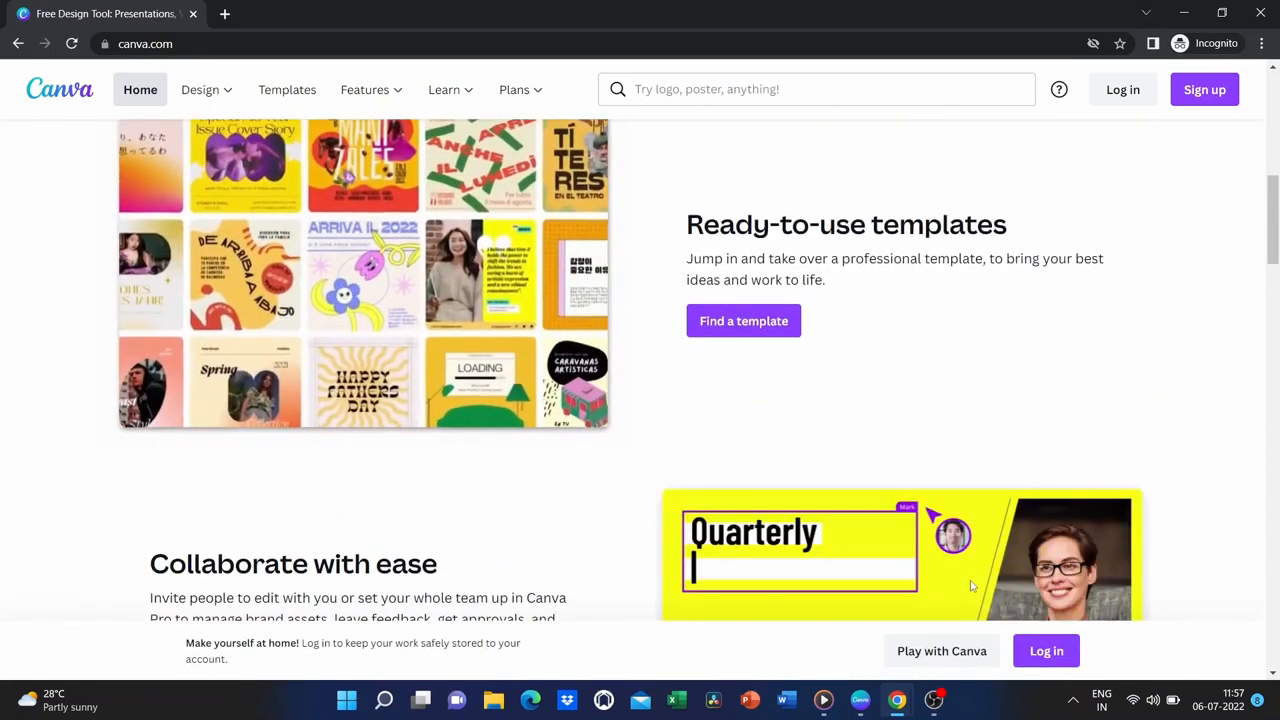
scroll(970, 586, down, 3)
scroll(970, 586, down, 2)
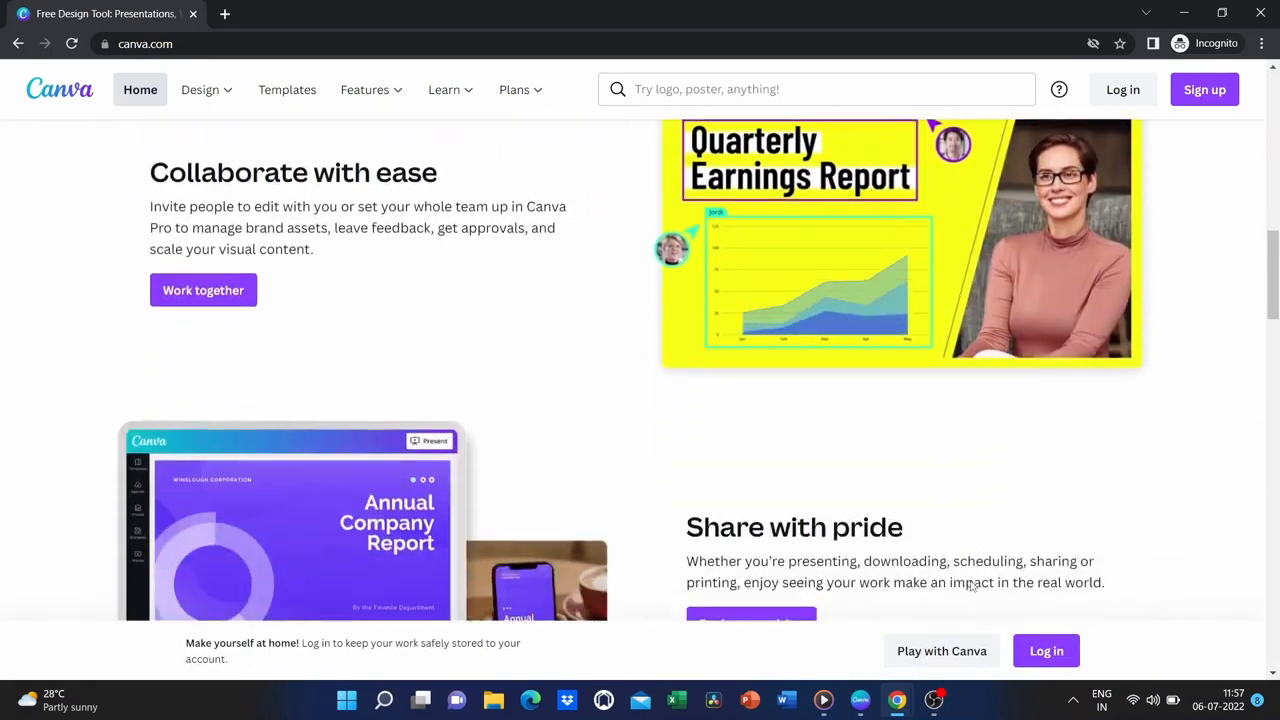
scroll(970, 586, down, 4)
scroll(970, 586, down, 2)
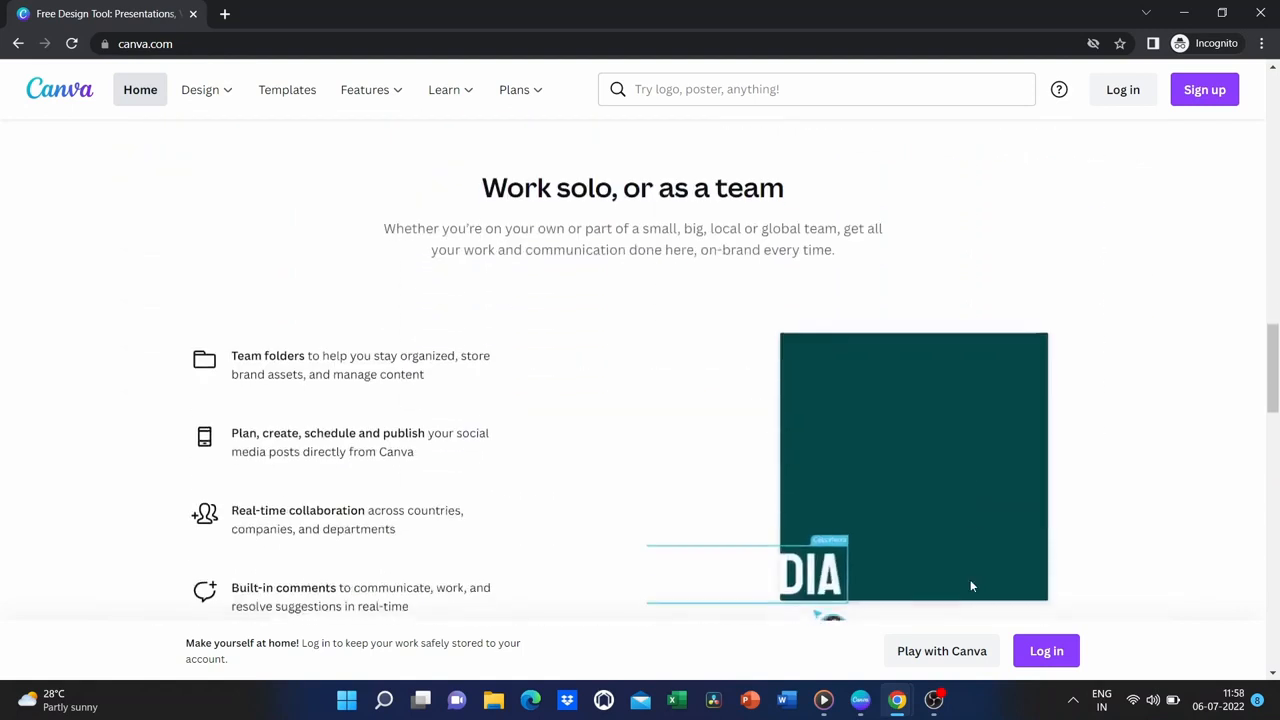
scroll(970, 586, down, 2)
scroll(970, 586, up, 8)
scroll(970, 586, up, 6)
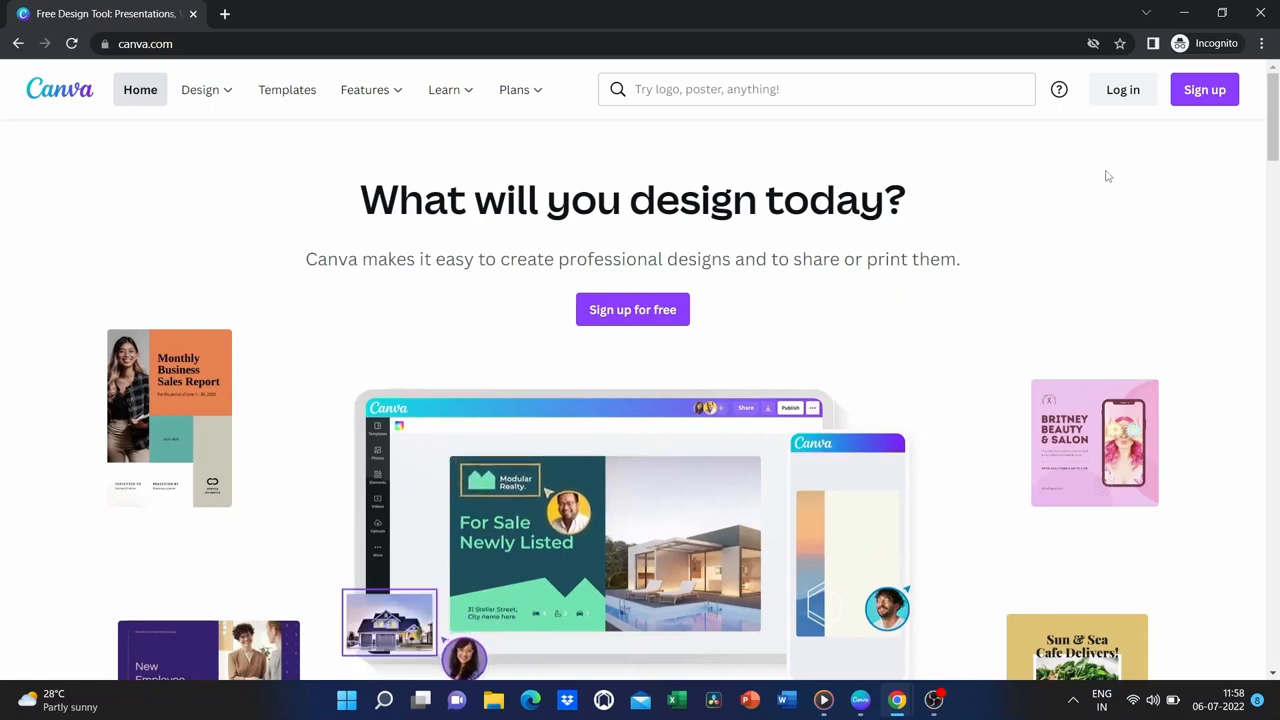
click(1209, 96)
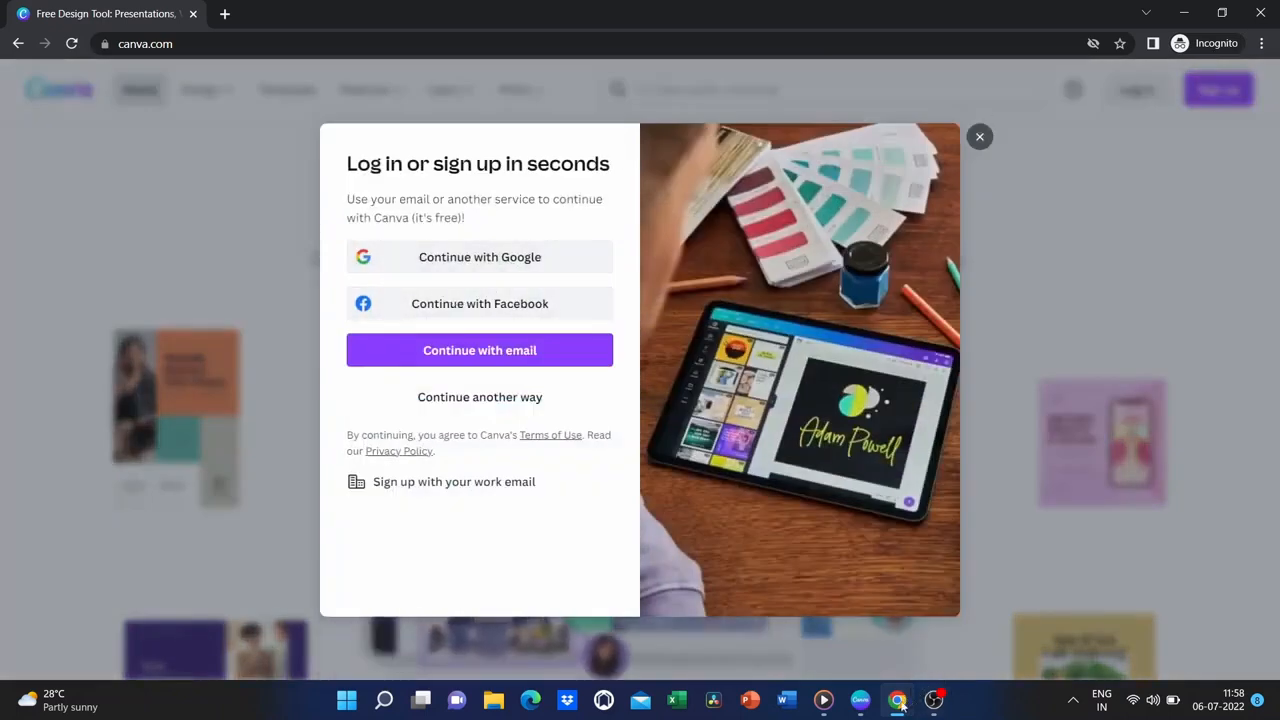
Switch to the Canva desktop app and start a new design with a custom size.
mouse_move(860, 700)
click(875, 638)
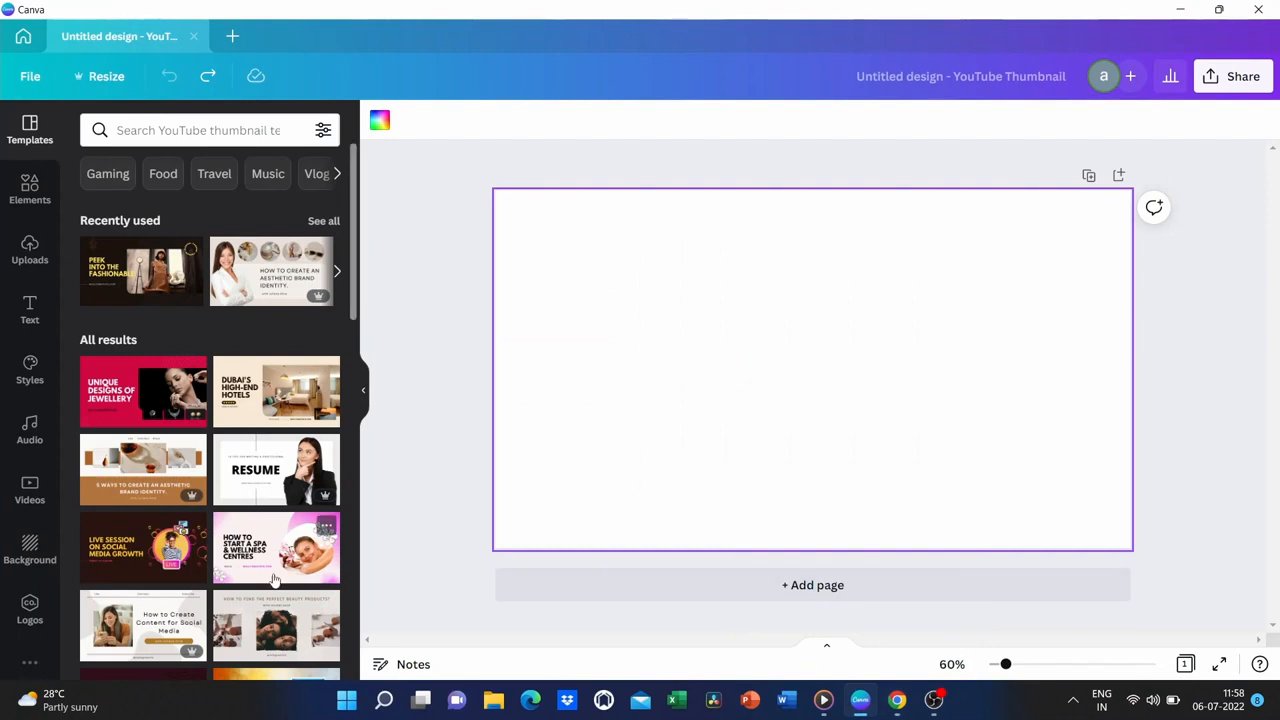
scroll(258, 572, down, 6)
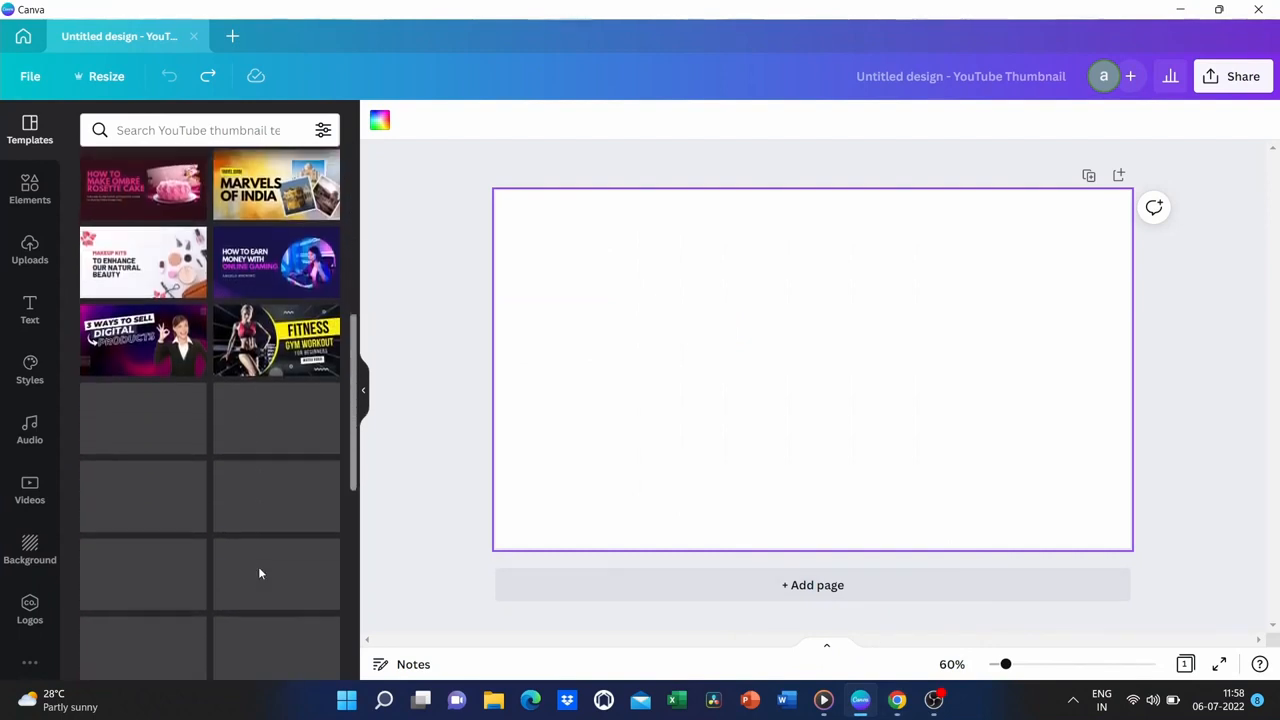
click(30, 78)
click(65, 196)
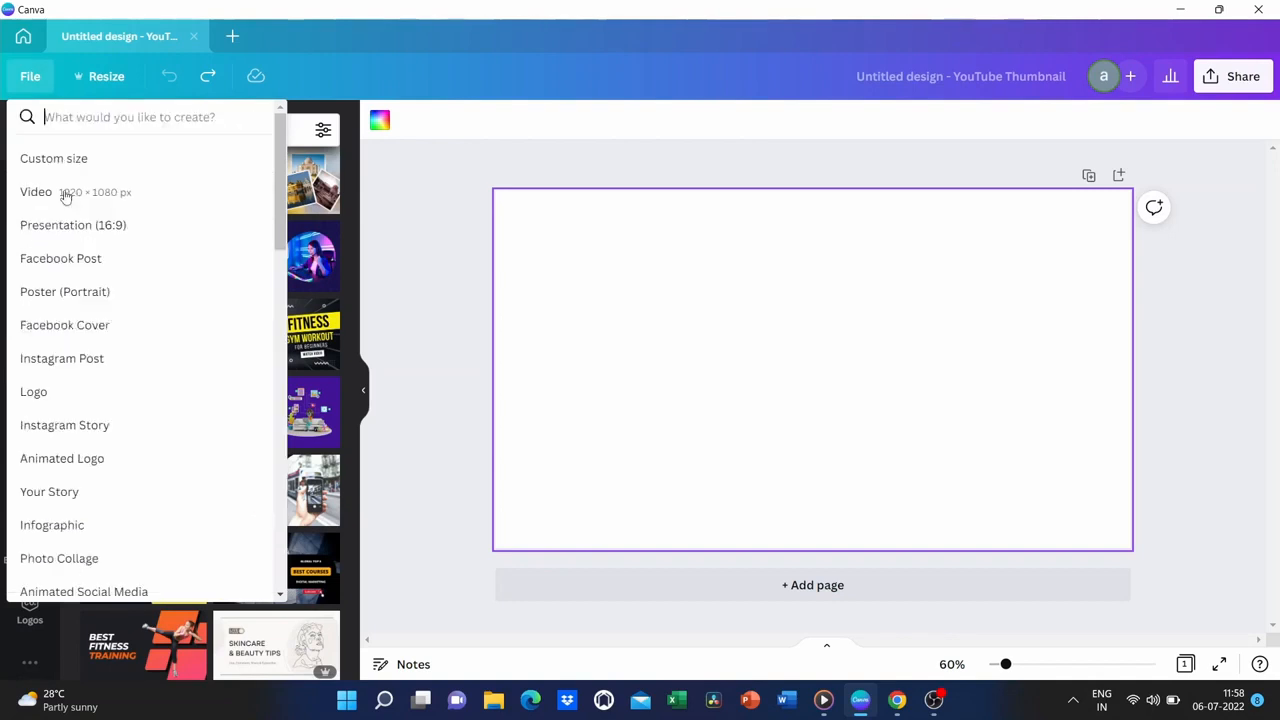
click(149, 165)
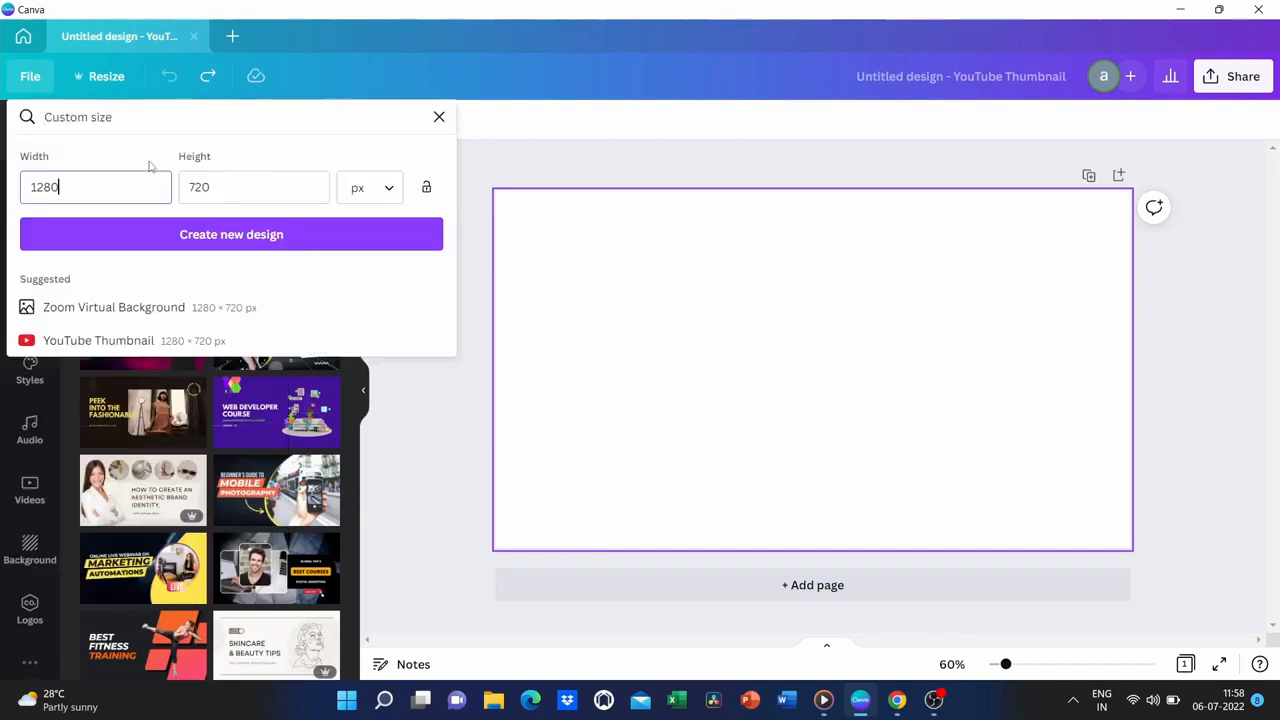
Set the custom size to 1280 × 720 px and create the suggested YouTube Thumbnail design.
drag(89, 186, 10, 188)
key(BackSpace)
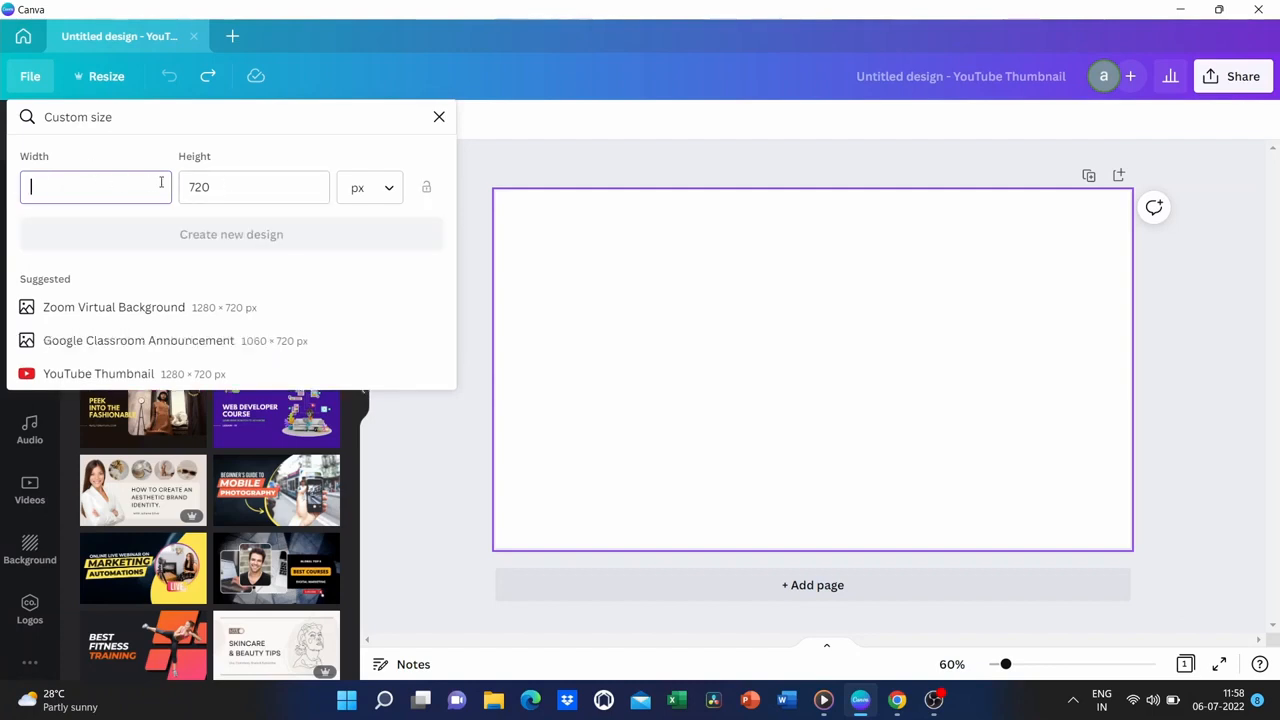
drag(220, 191, 174, 197)
key(BackSpace)
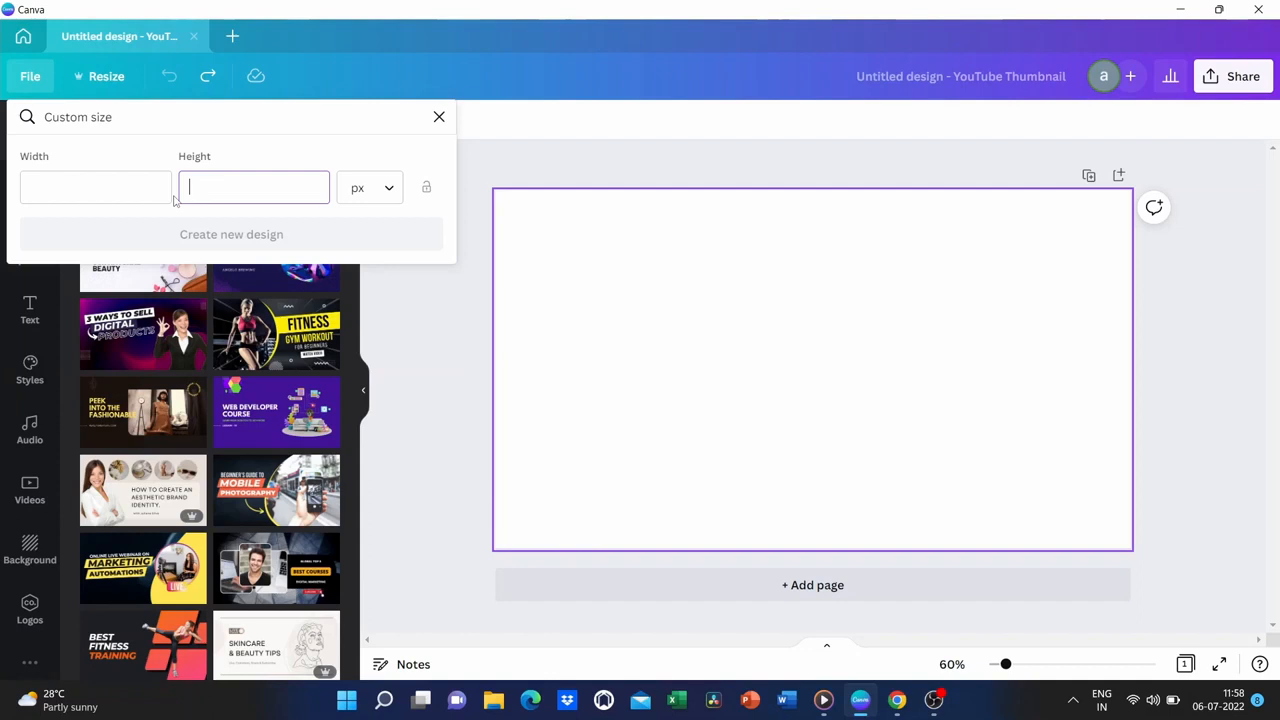
click(36, 191)
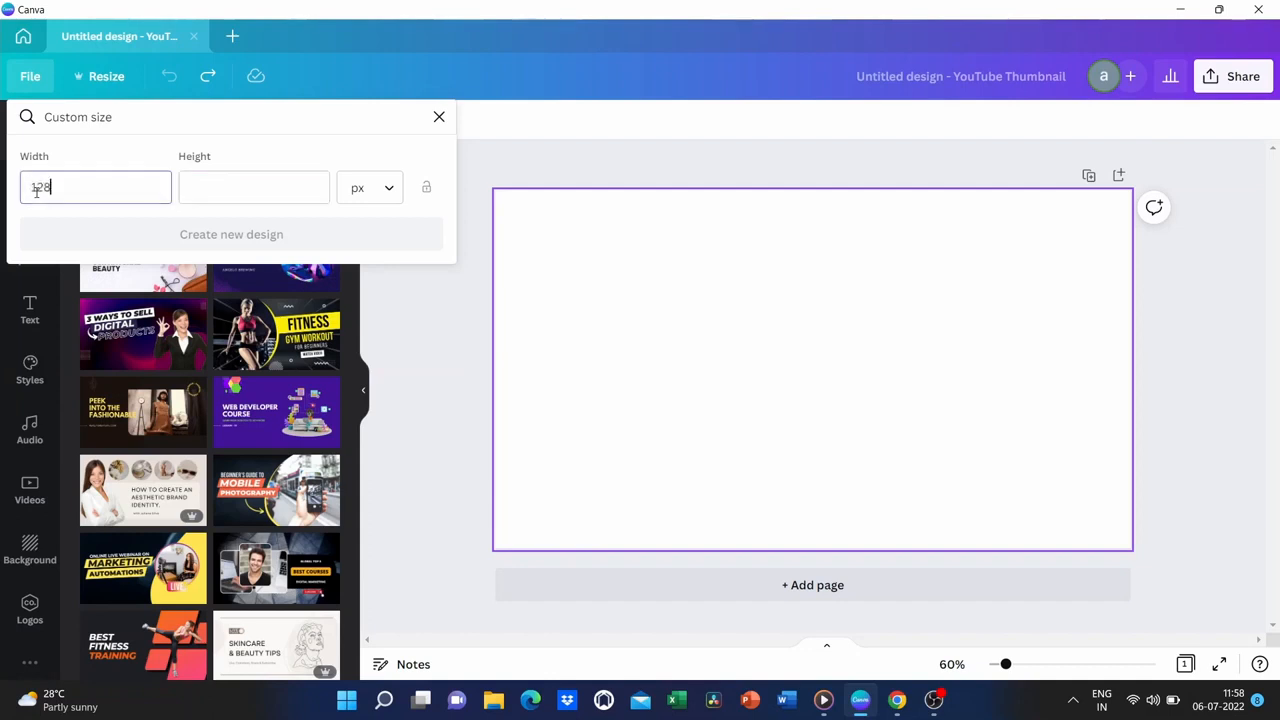
click(206, 191)
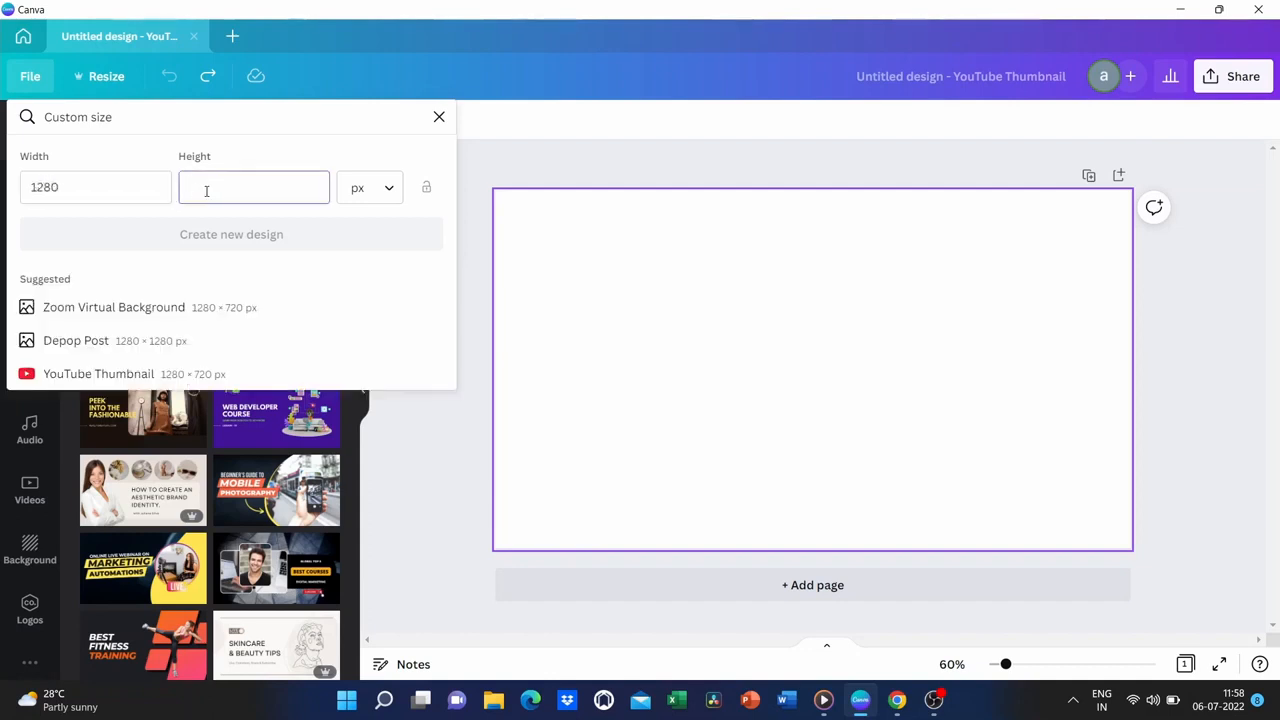
text(720)
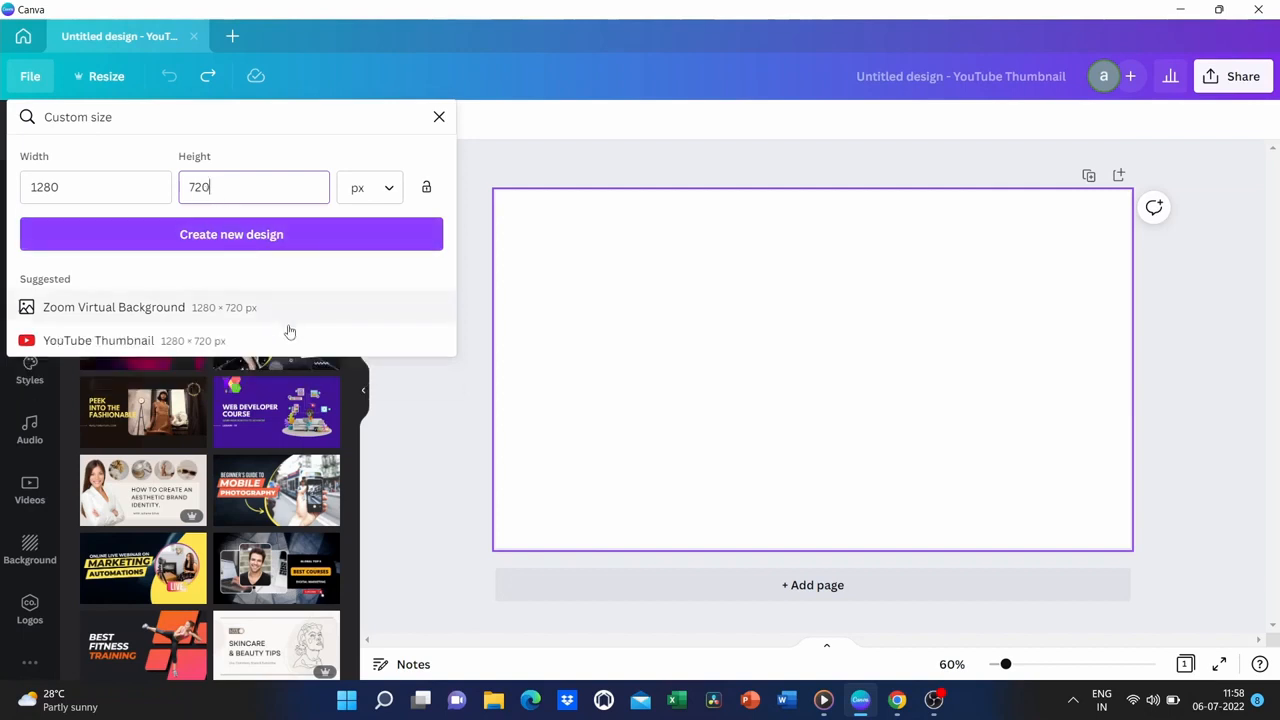
click(170, 347)
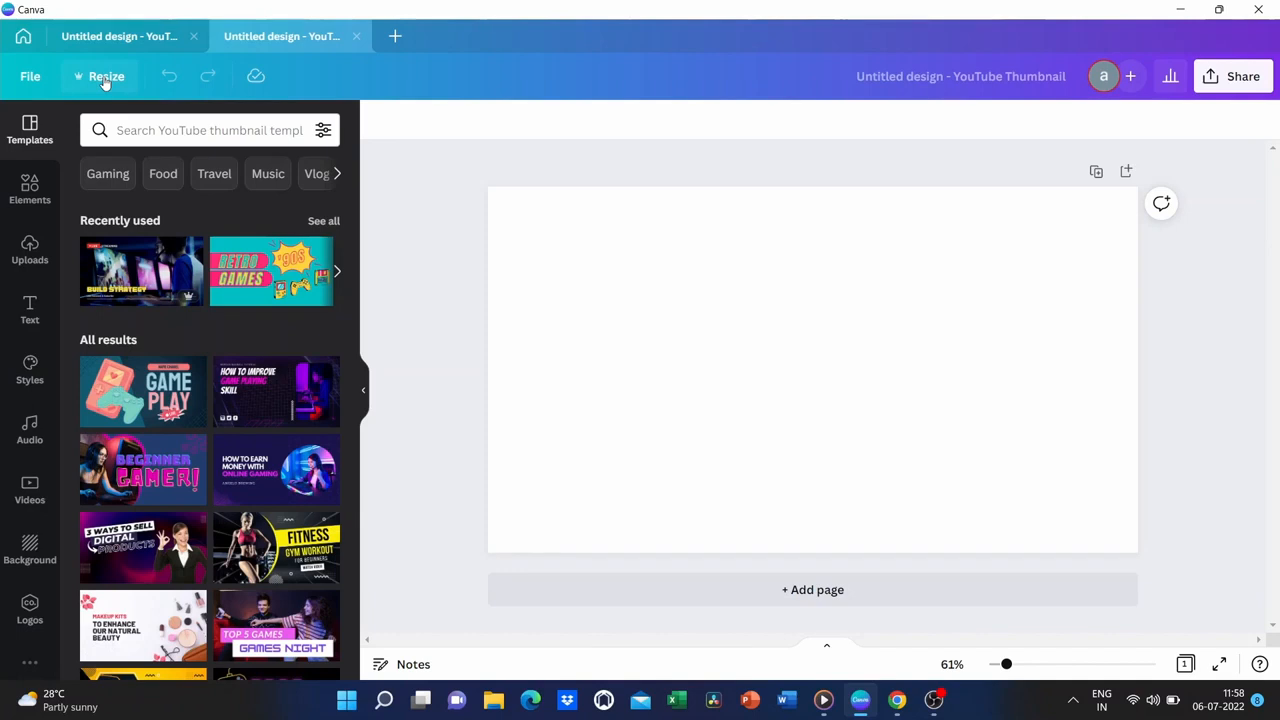
Review the design's file options and the full list of ways to share, save and publish it.
click(30, 78)
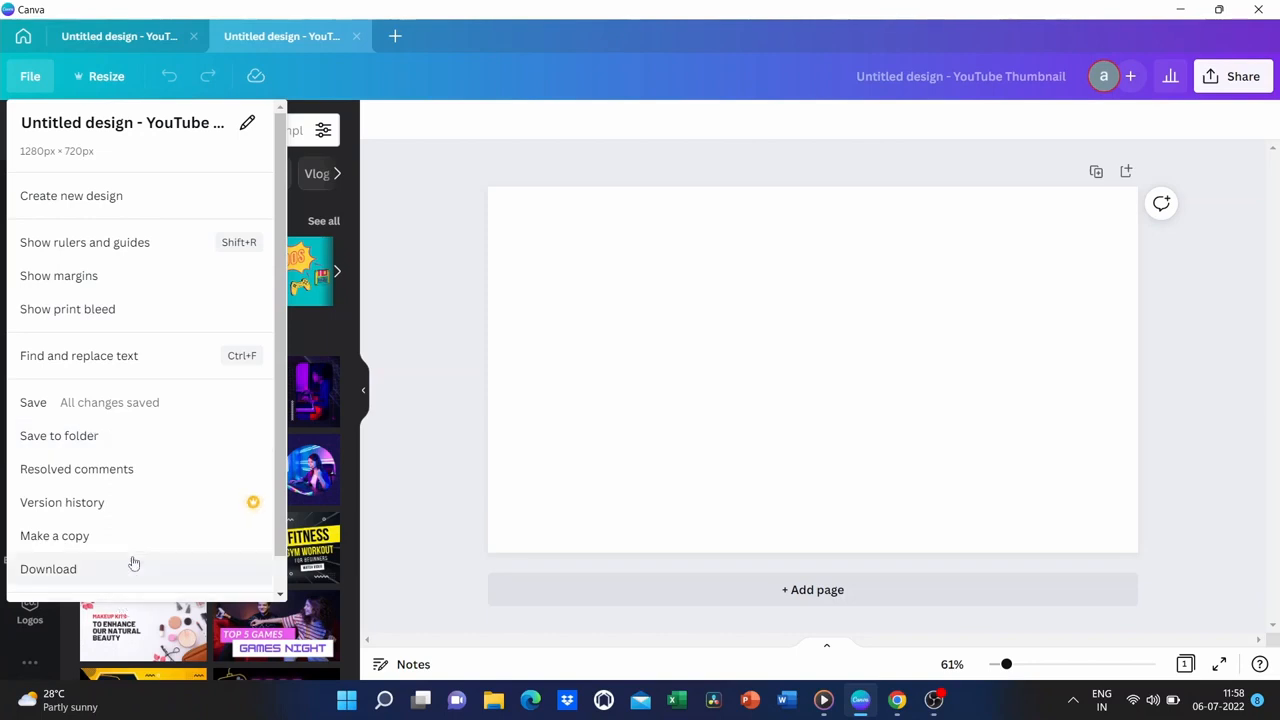
click(565, 87)
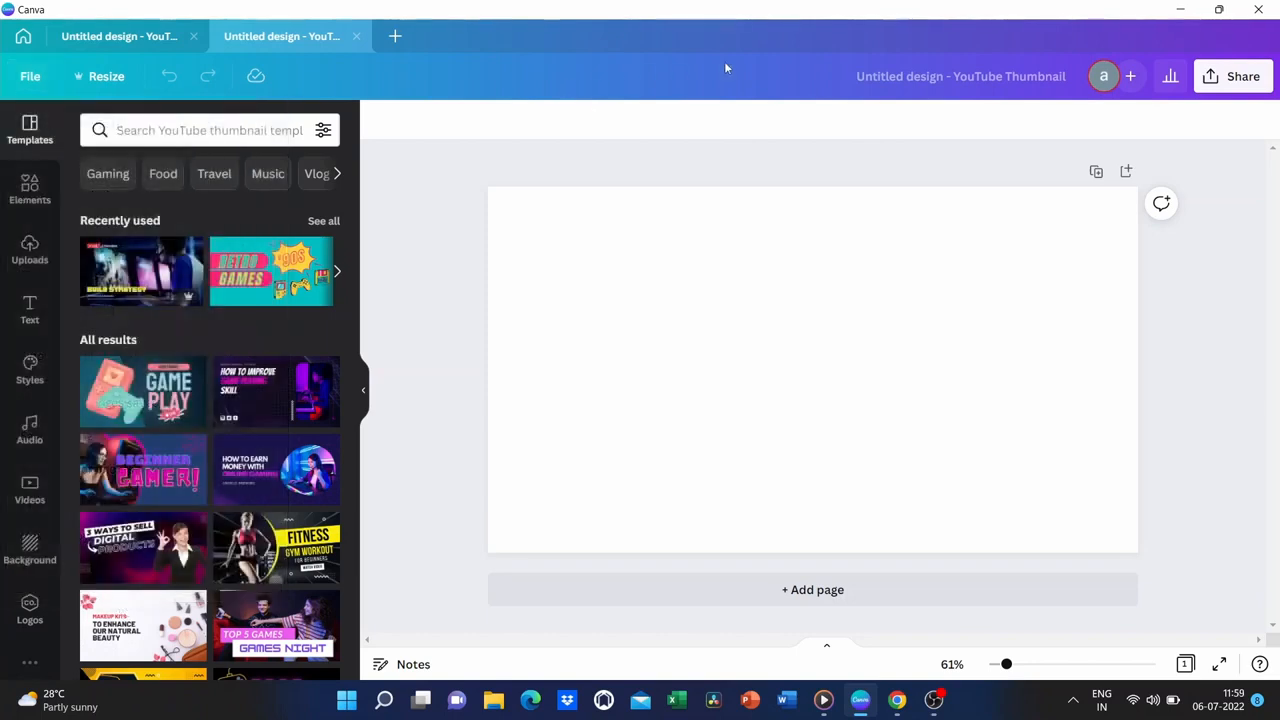
click(1235, 76)
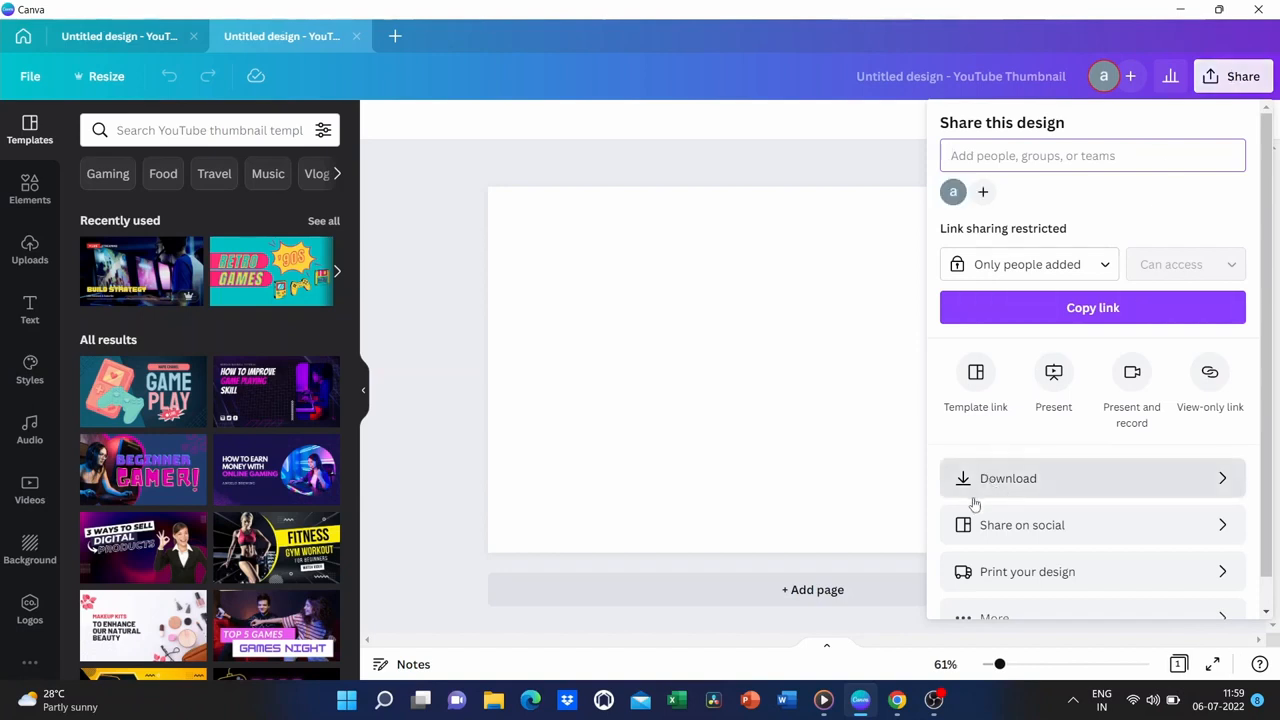
scroll(974, 505, down, 1)
click(985, 586)
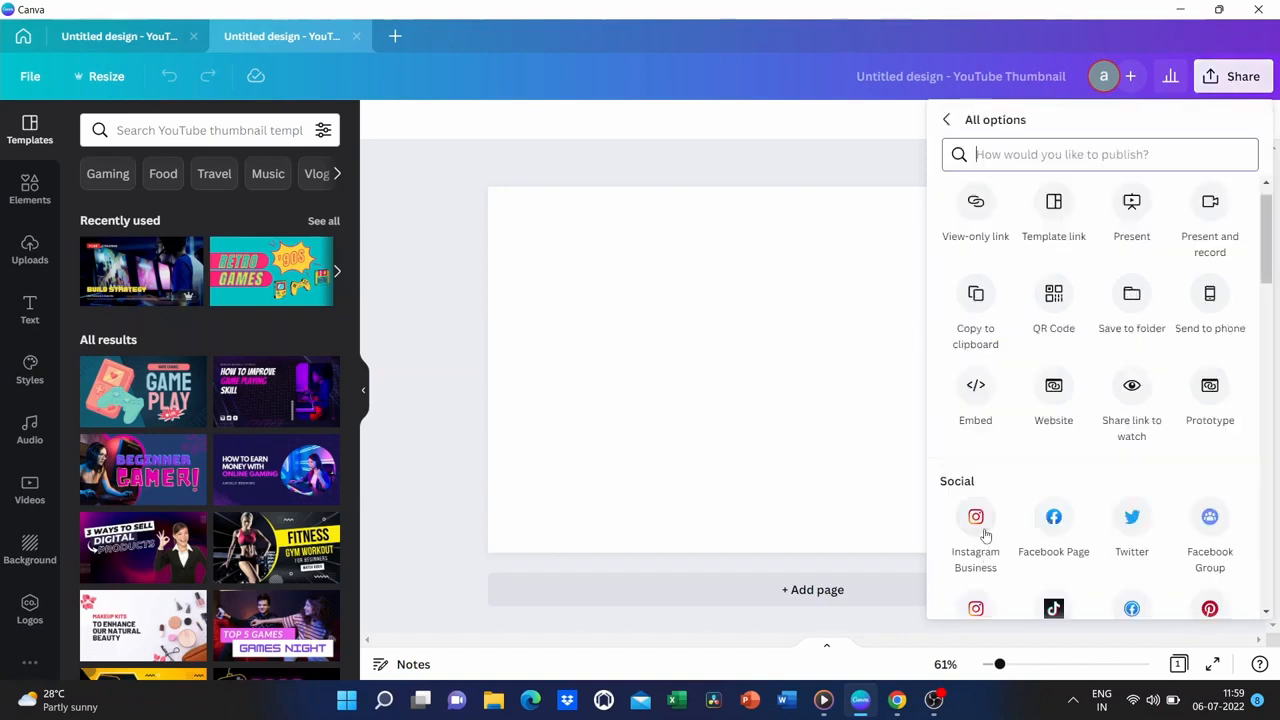
scroll(984, 500, down, 5)
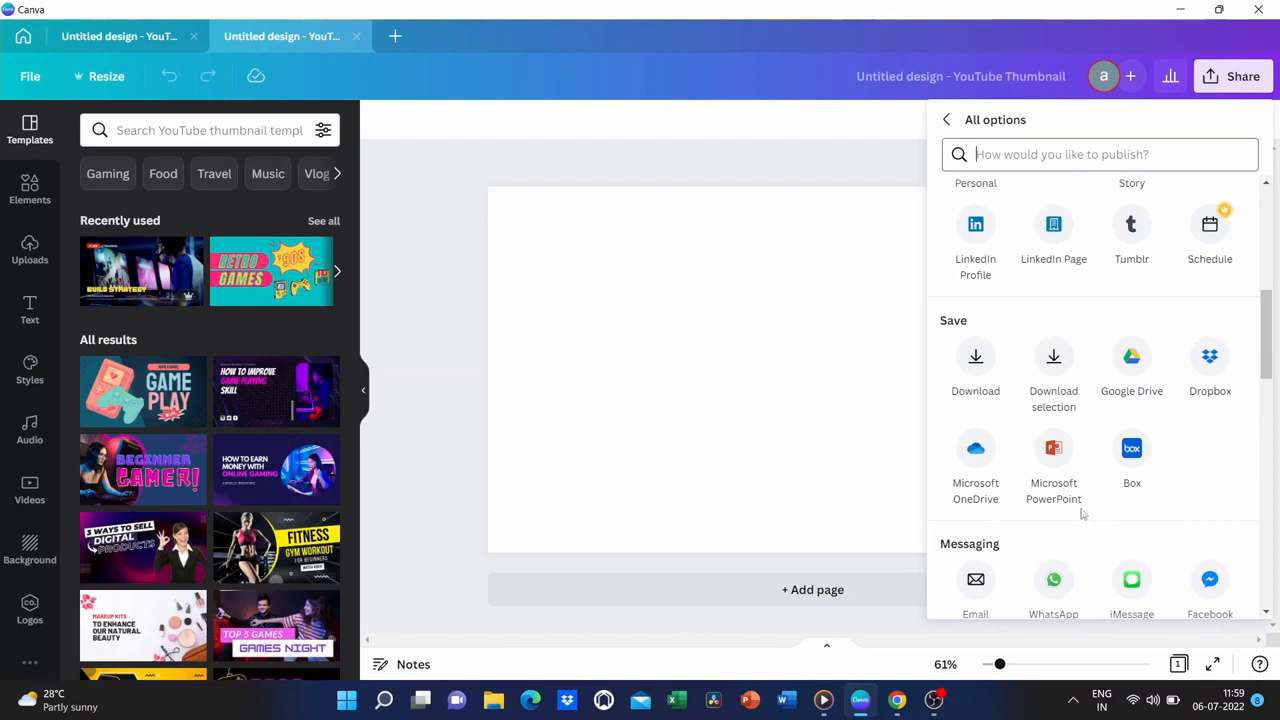
scroll(1081, 513, down, 3)
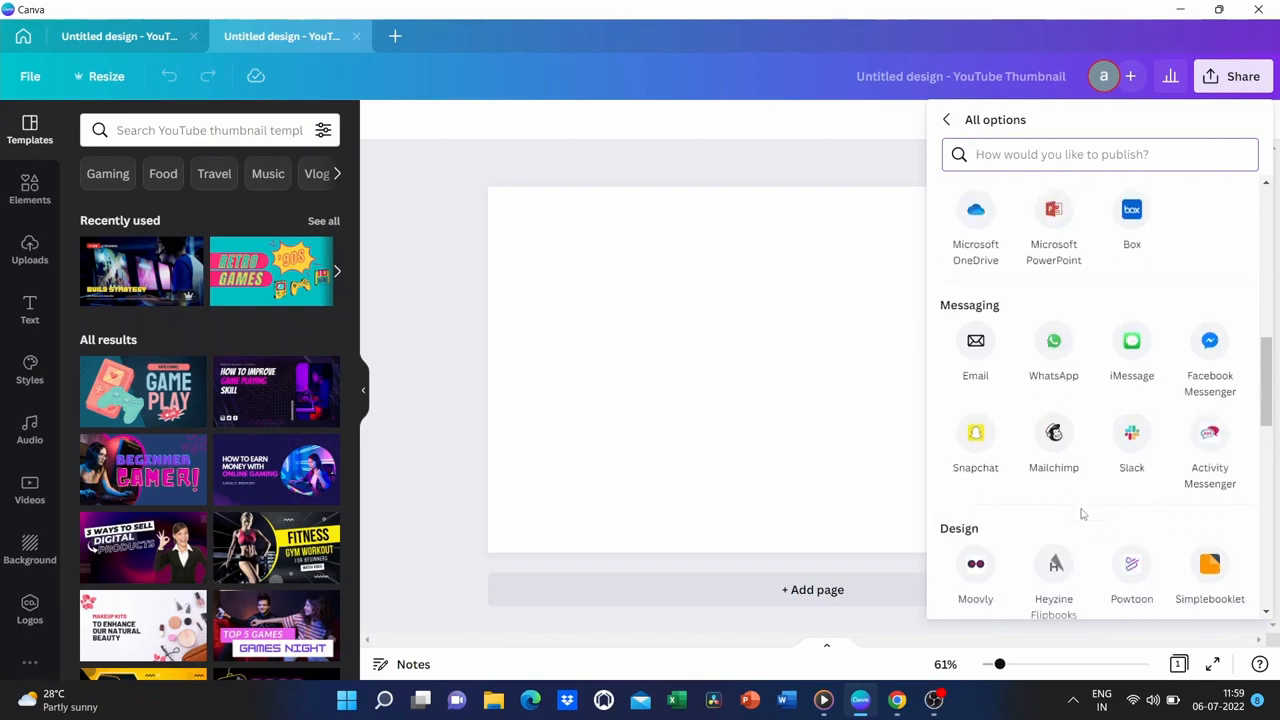
click(752, 78)
click(816, 308)
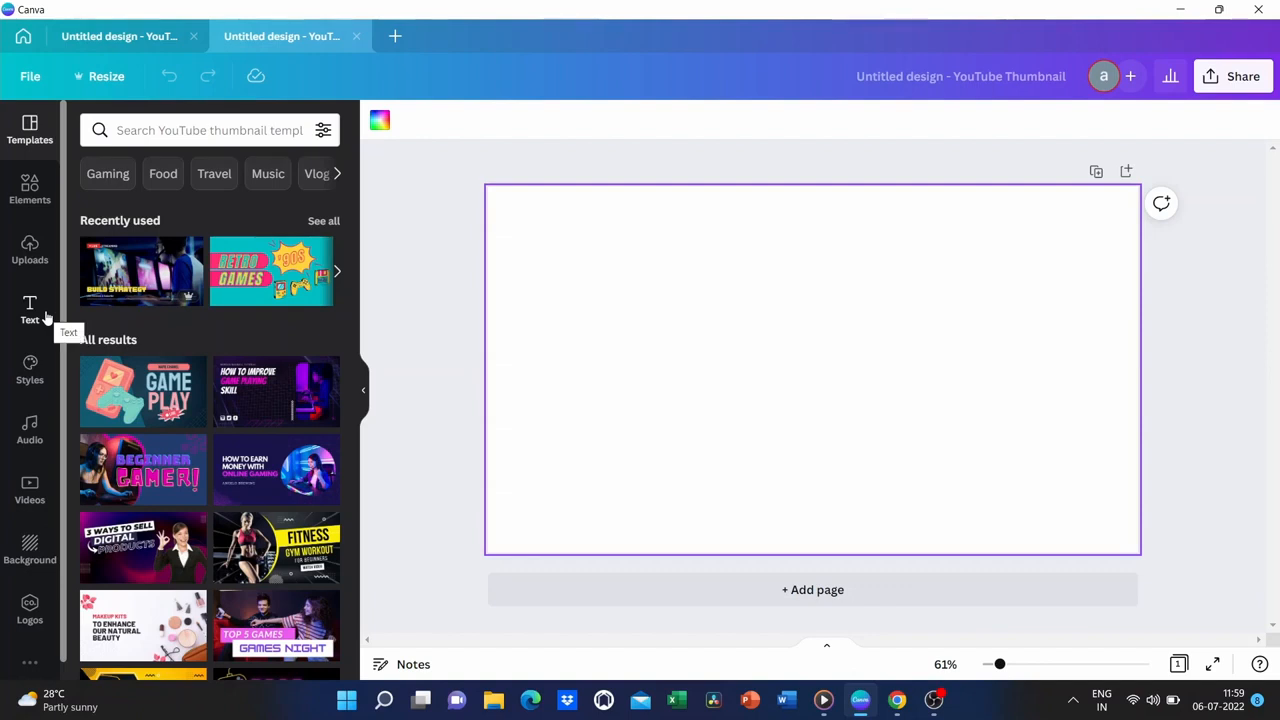
Look through the lines, shapes, graphics, stickers and photos in the Elements library.
click(35, 209)
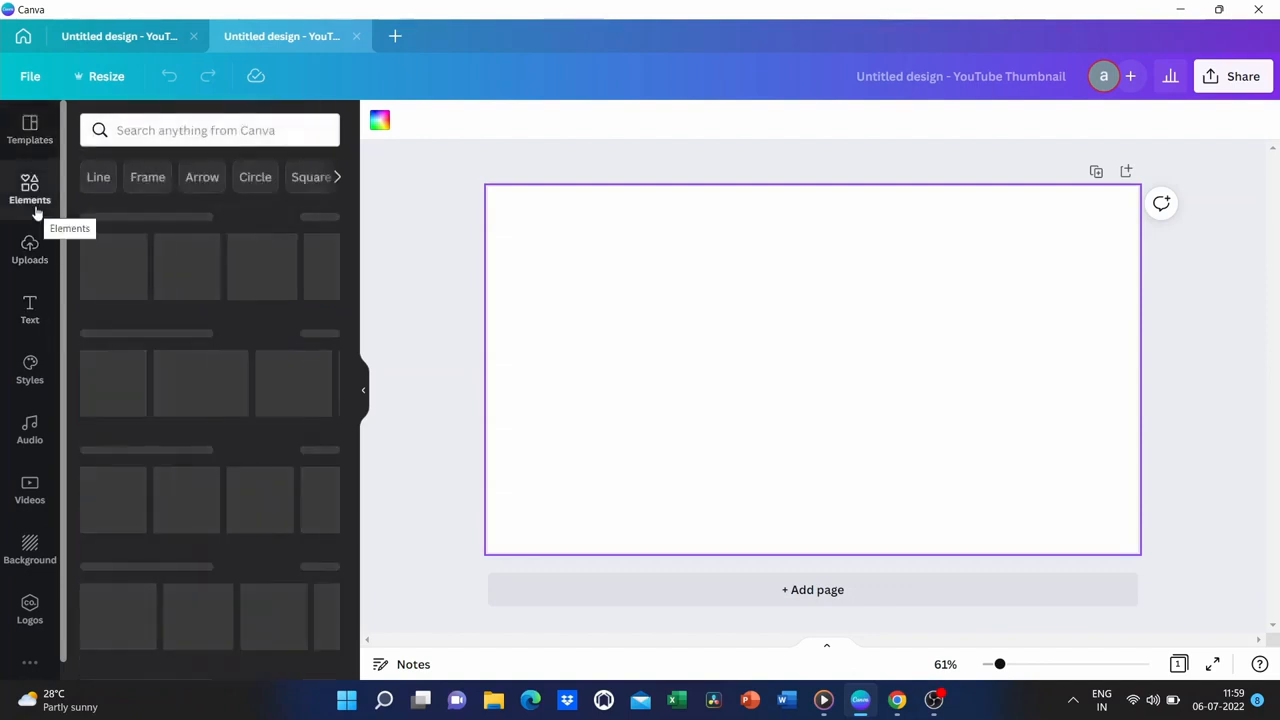
scroll(238, 481, down, 1)
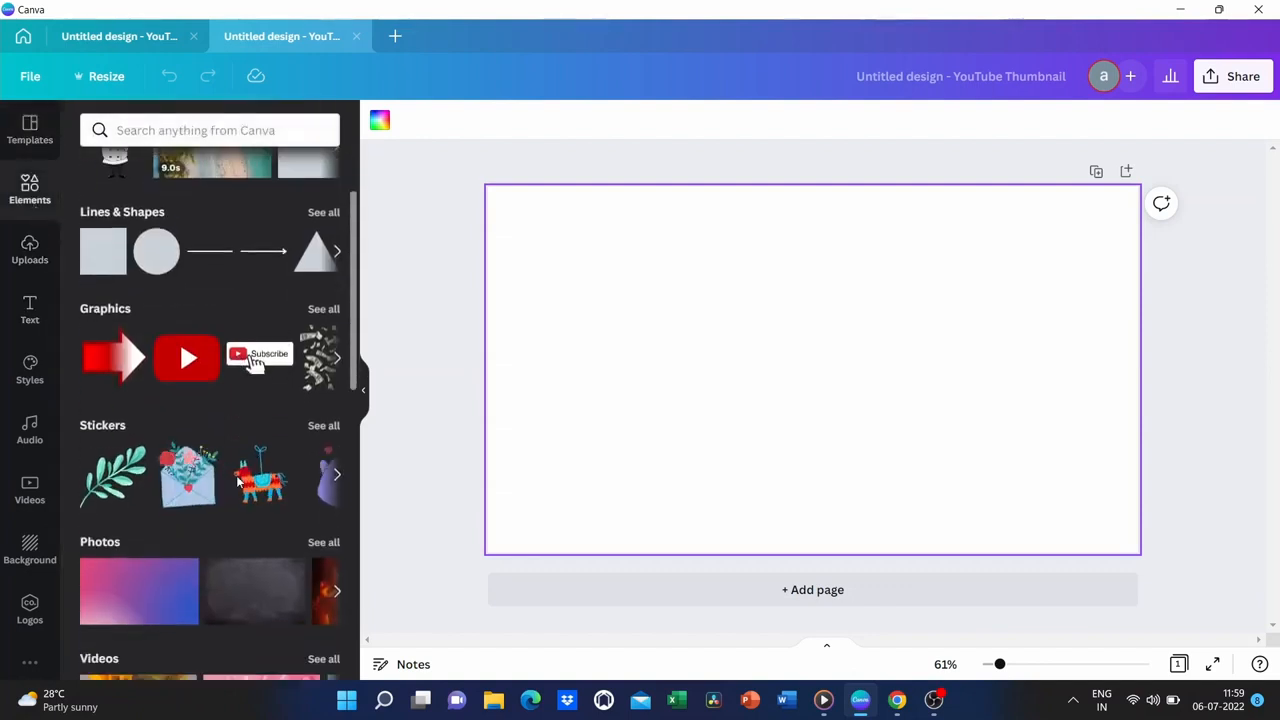
scroll(240, 482, up, 1)
Apply the "Beginner Gamer!" template to the blank page and replace it with the "Makeup Kits" template.
click(23, 140)
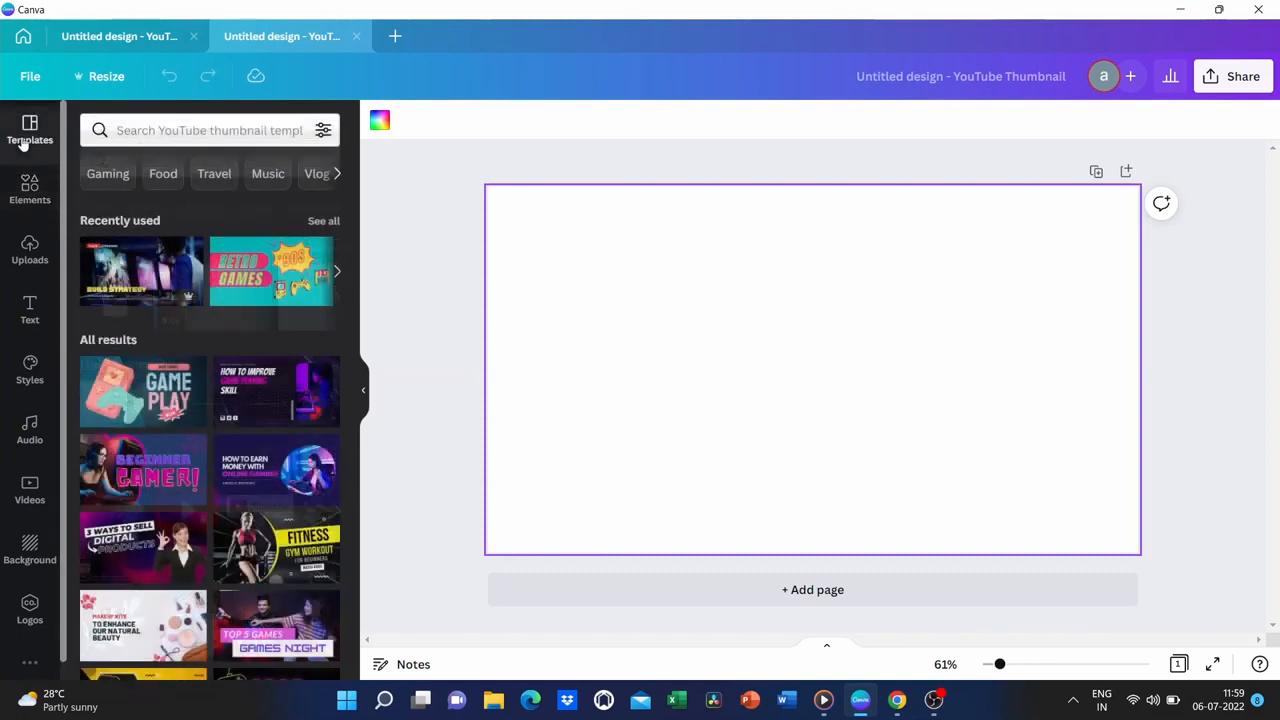
click(173, 481)
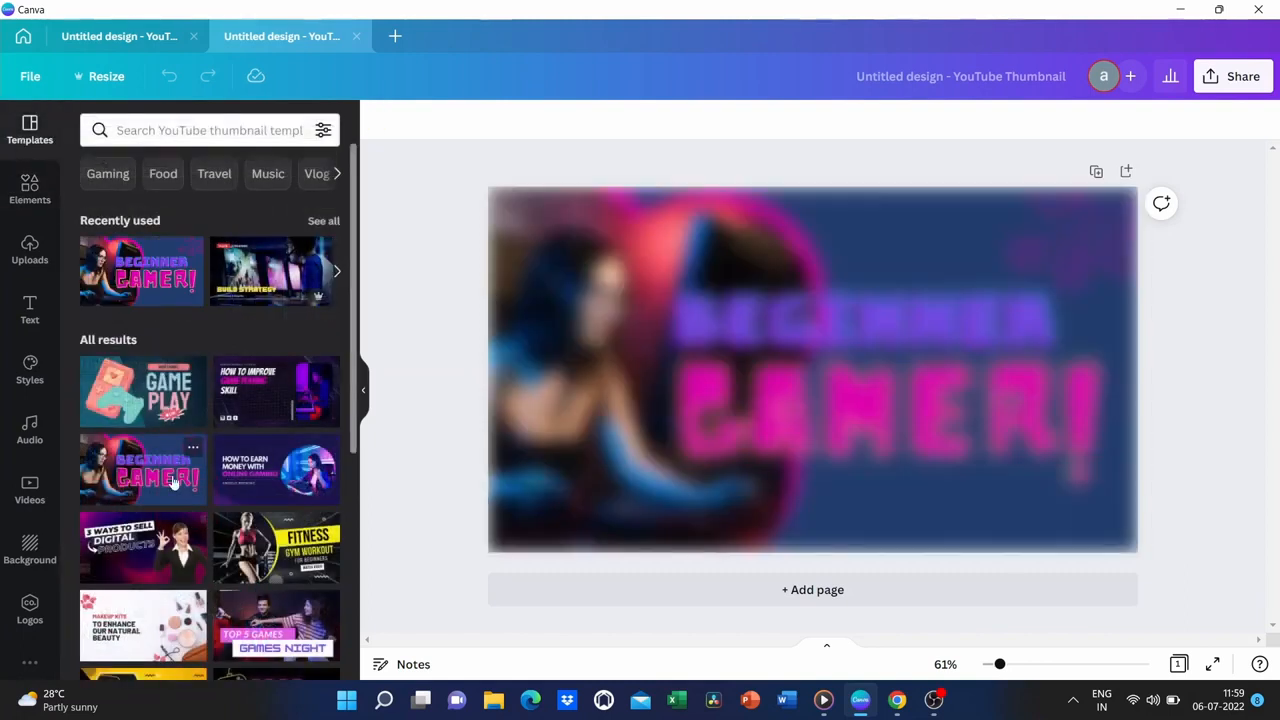
scroll(170, 528, down, 2)
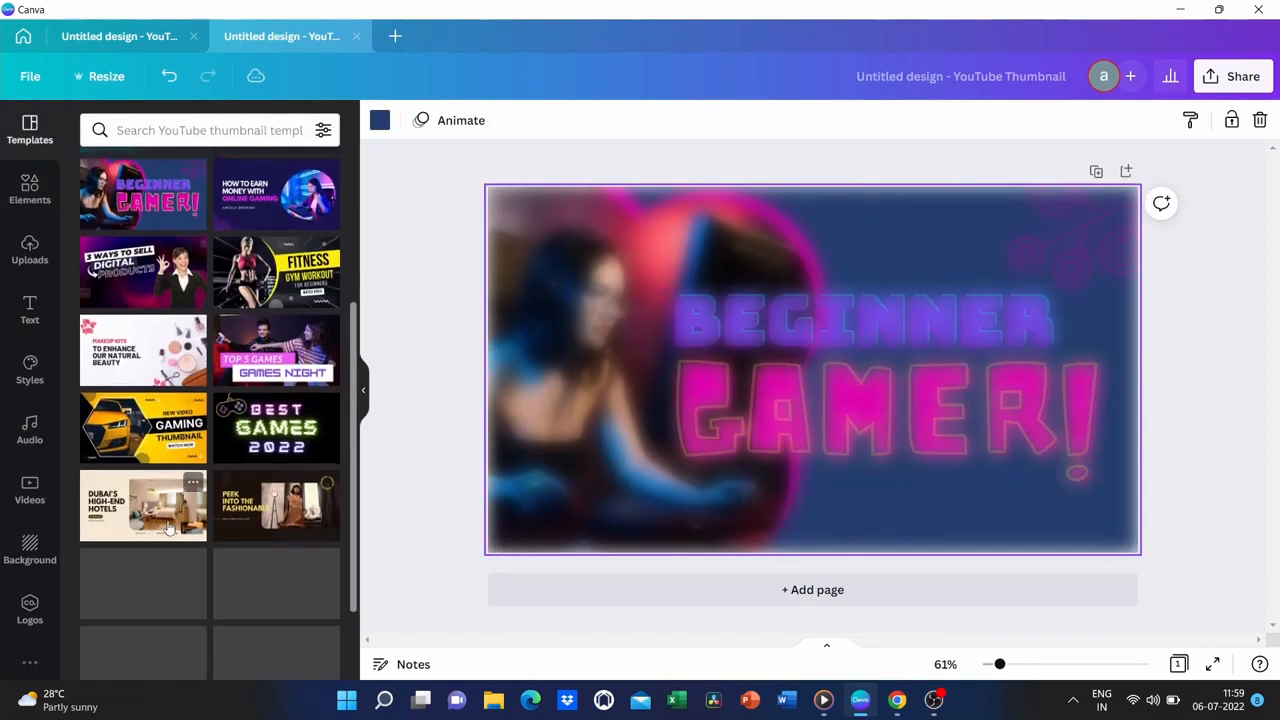
click(130, 375)
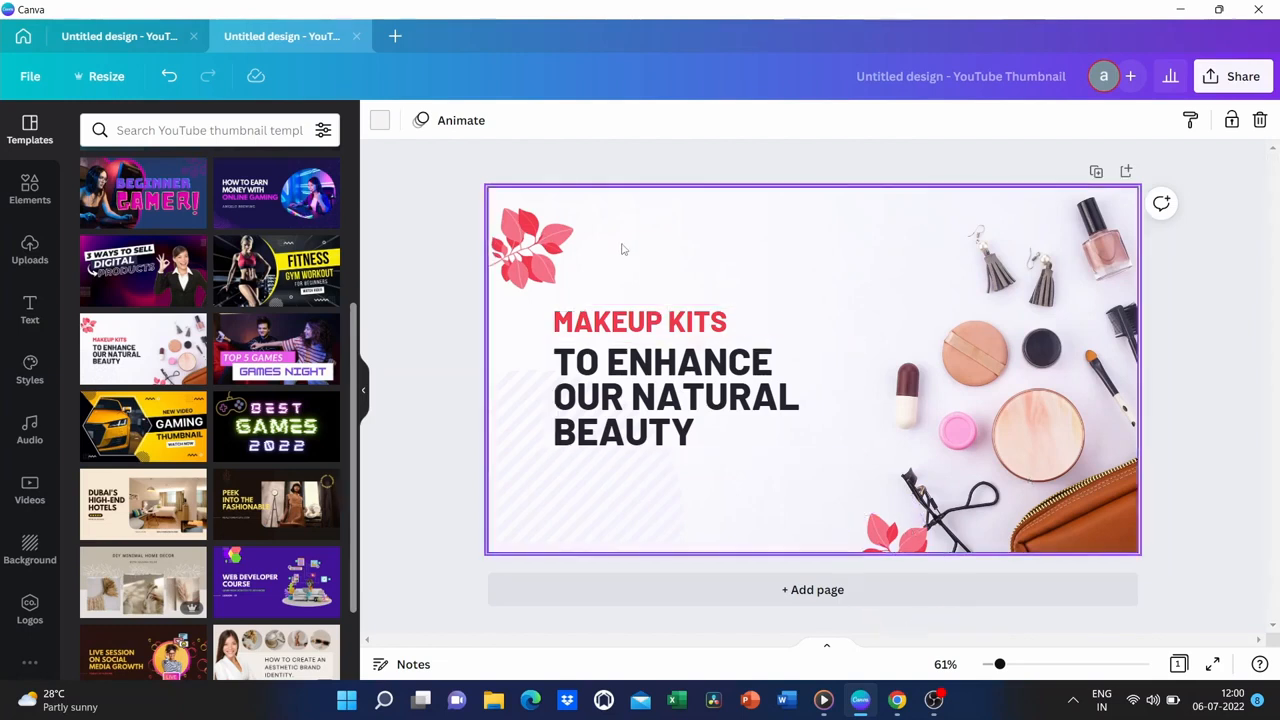
Delete the template's upper red leaf graphic and type "JSHKJAJ" over part of the "To enhance our natural beauty" text.
click(529, 261)
key(Delete)
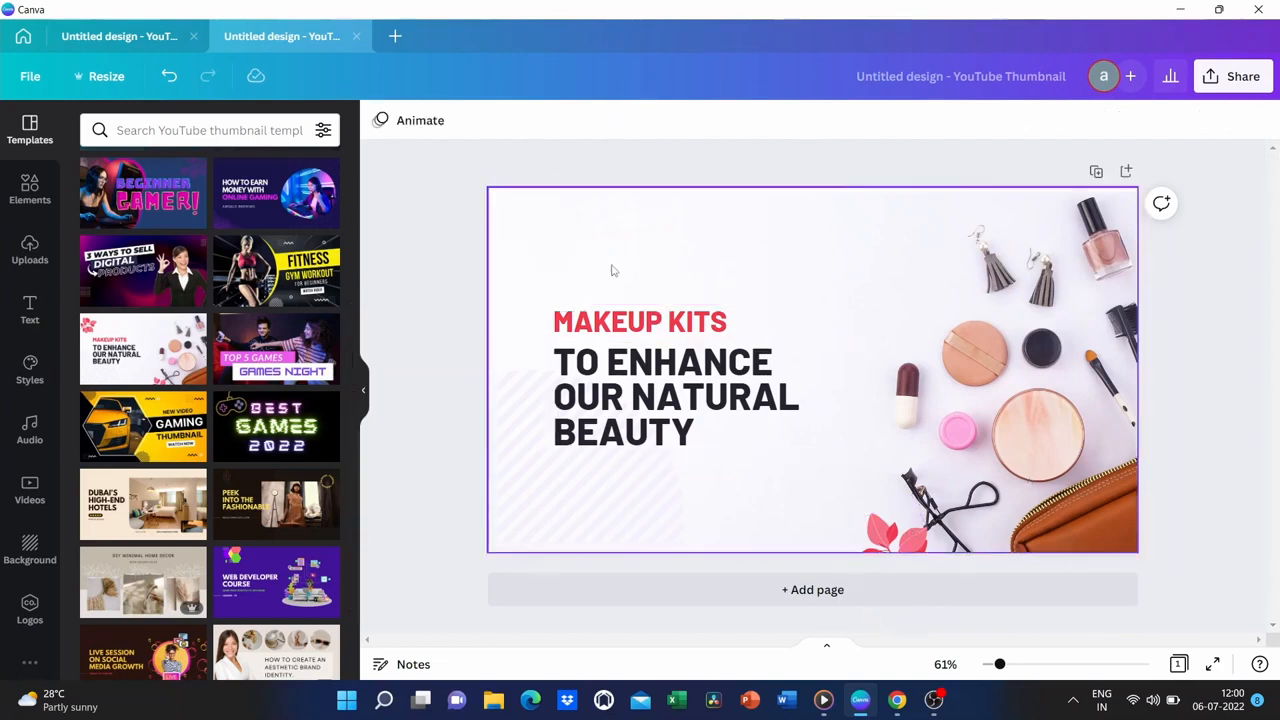
click(685, 386)
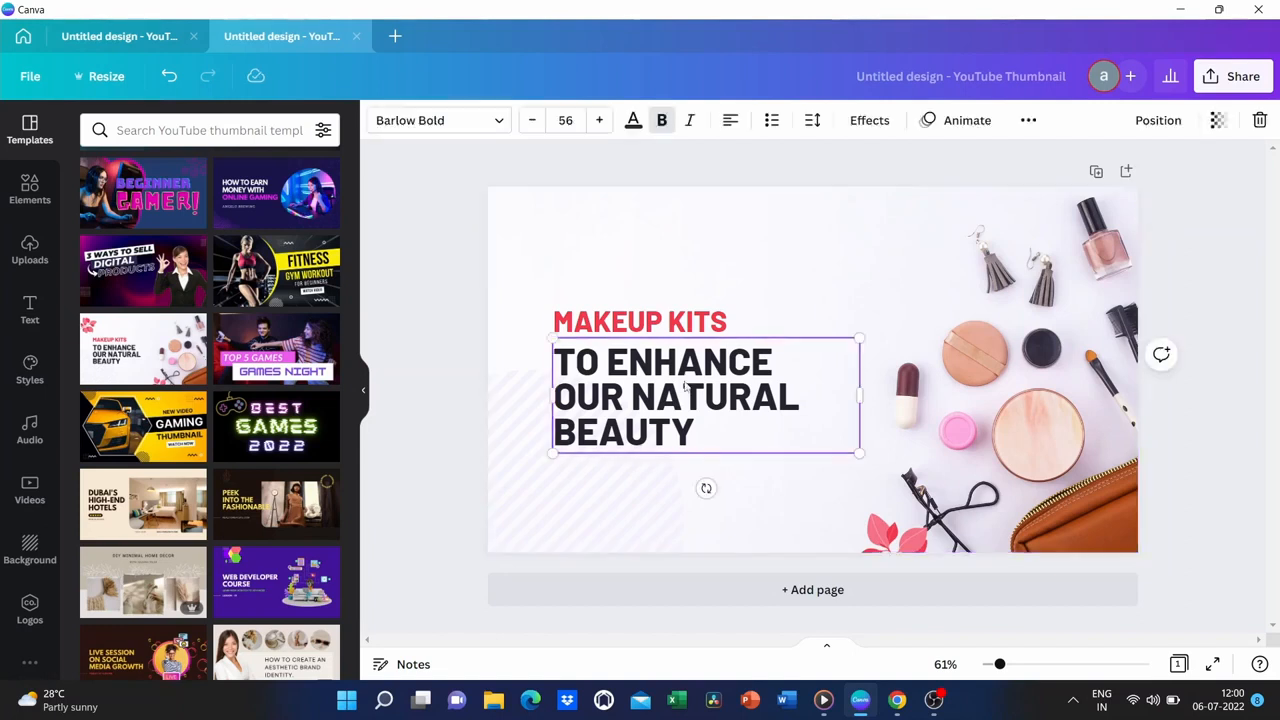
double_click(685, 386)
text(JSHKJAJ)
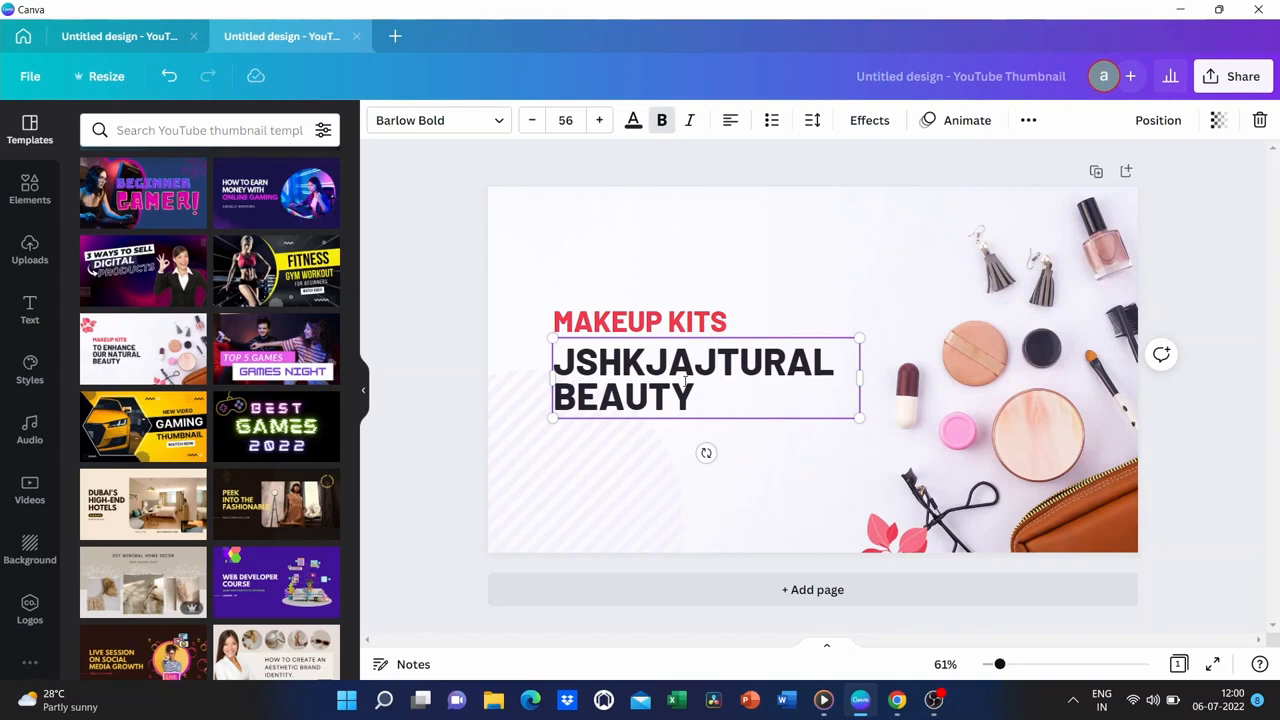
Undo the text edit, the graphic deletion and the applied templates, back to the blank page.
key(ctrl+z)
key(ctrl+z)
key(ctrl+z)
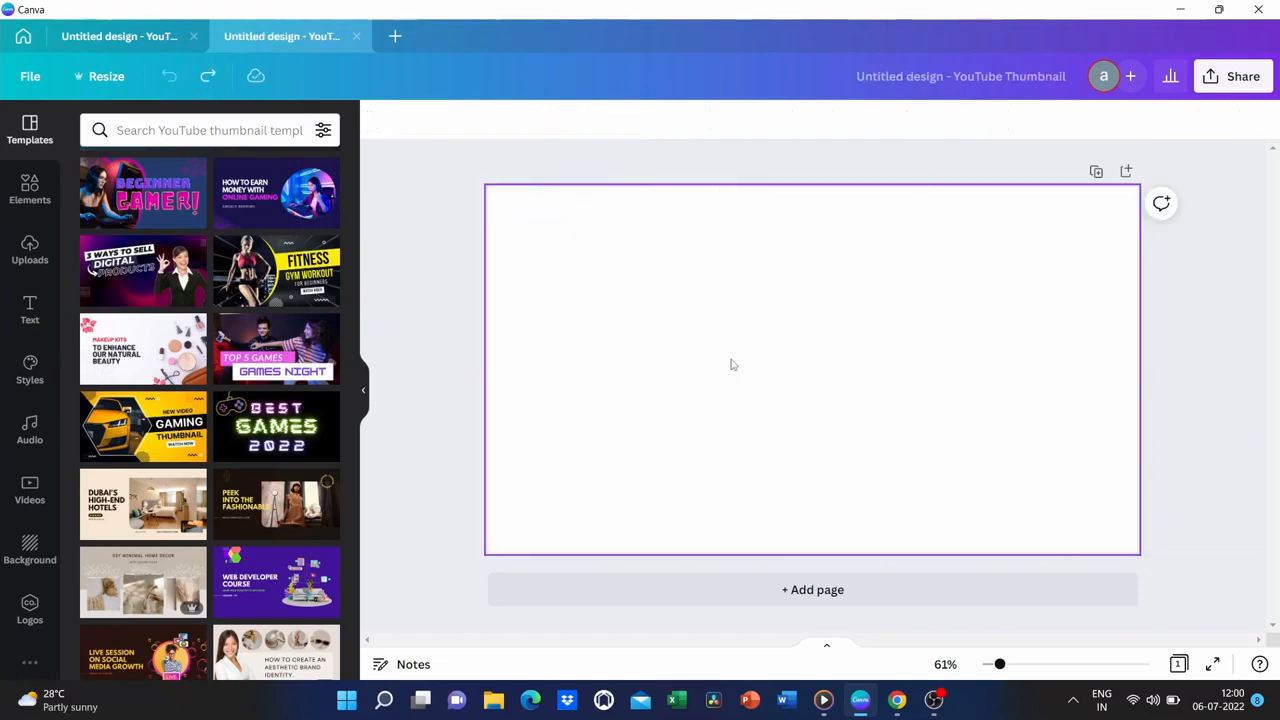
Open the full Photos collection in the Elements library and look through its pictures.
click(28, 188)
scroll(200, 424, down, 3)
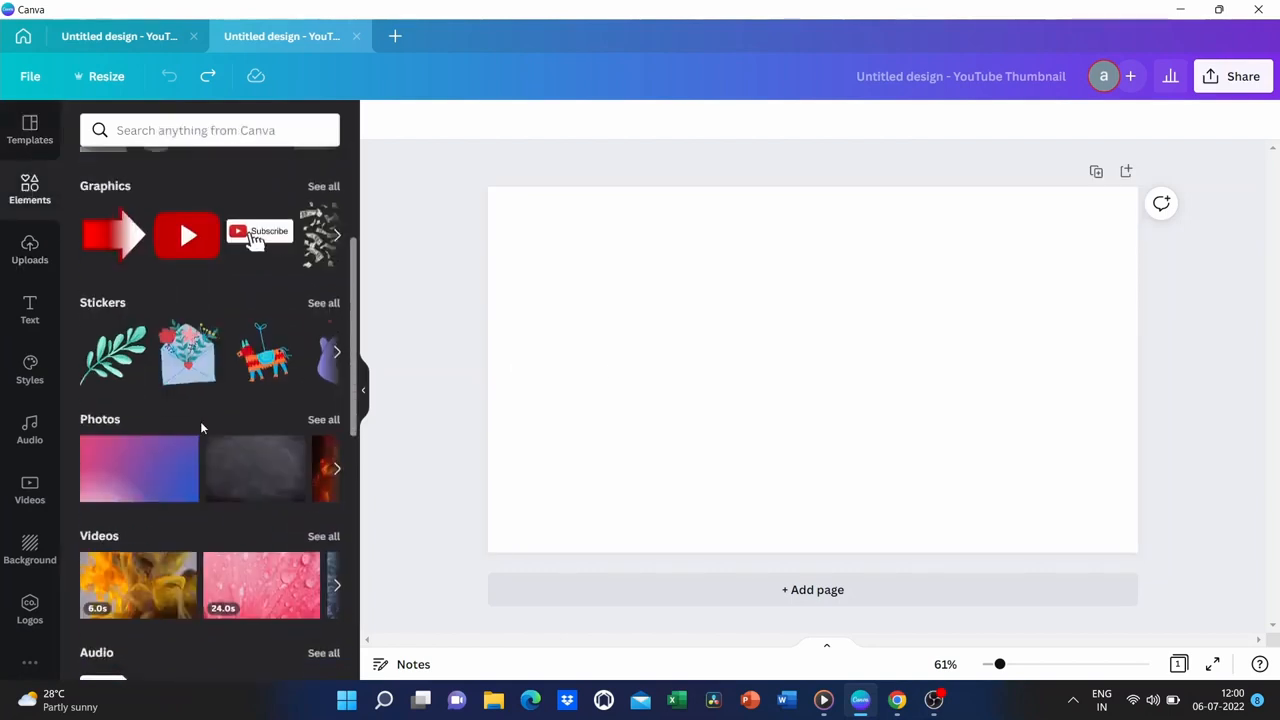
click(323, 409)
scroll(253, 515, down, 5)
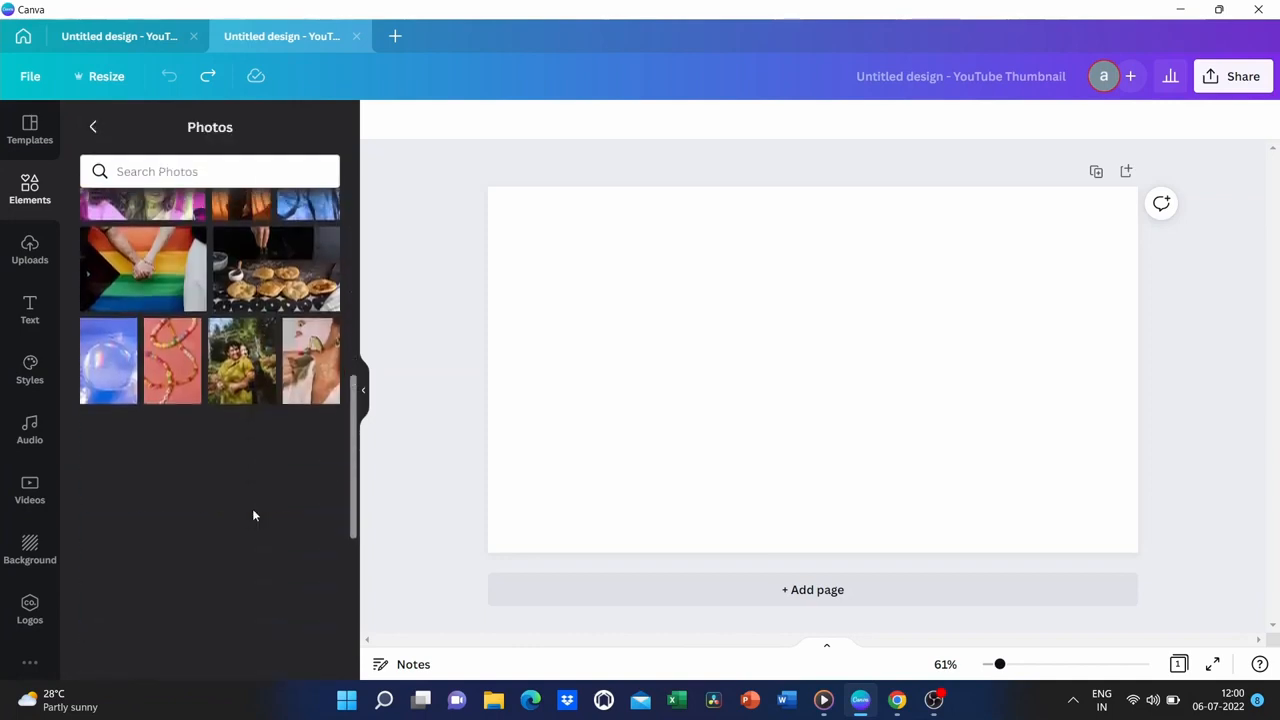
Look through more pictures further down the Photos collection.
scroll(220, 525, down, 4)
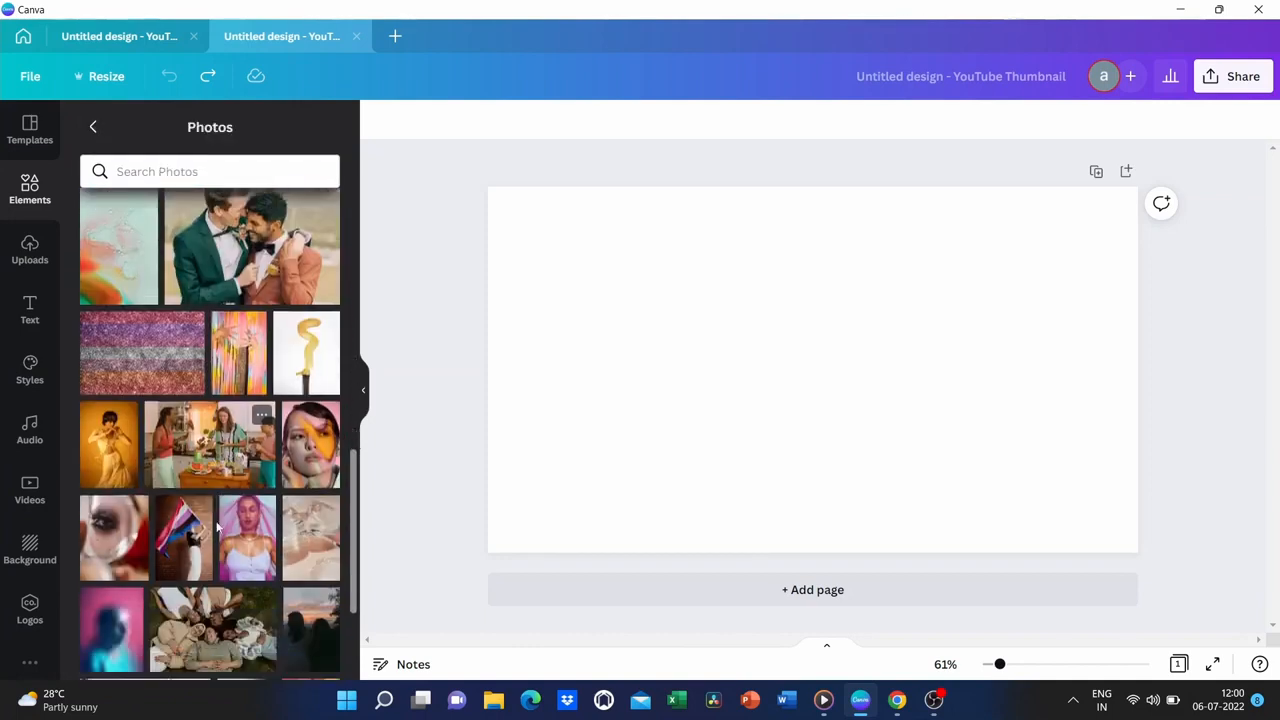
scroll(216, 521, down, 2)
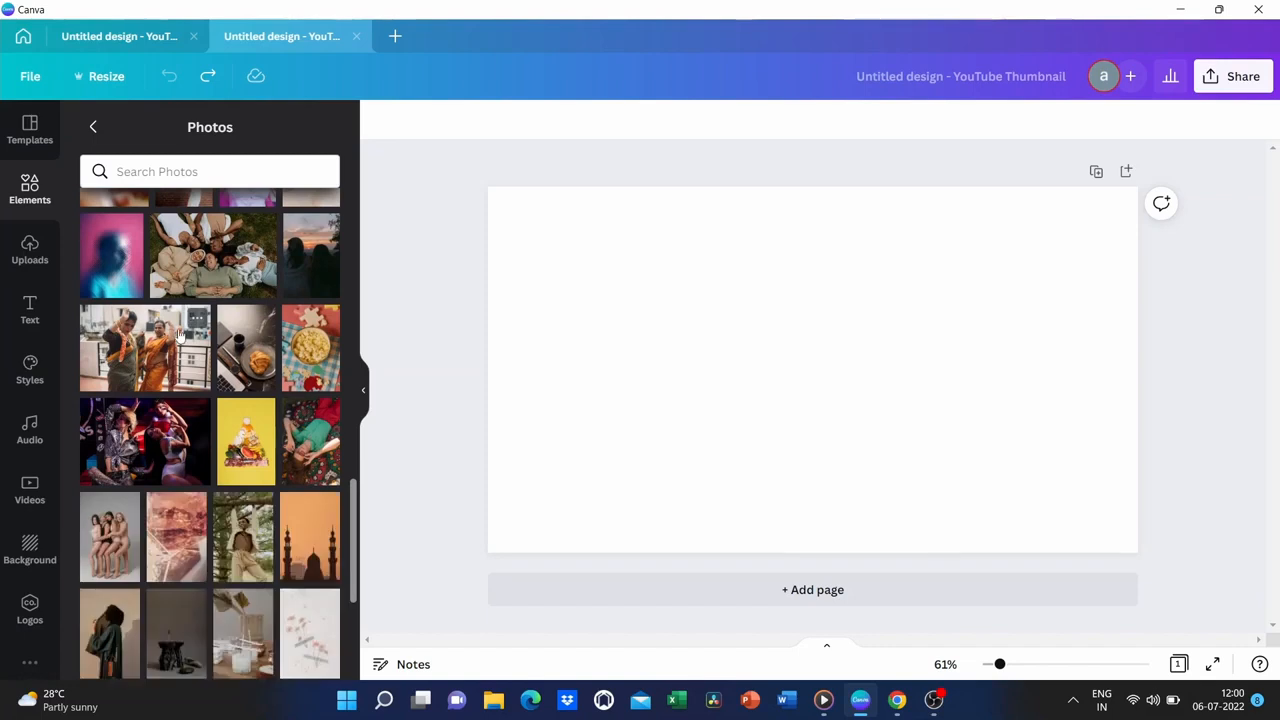
scroll(292, 480, down, 4)
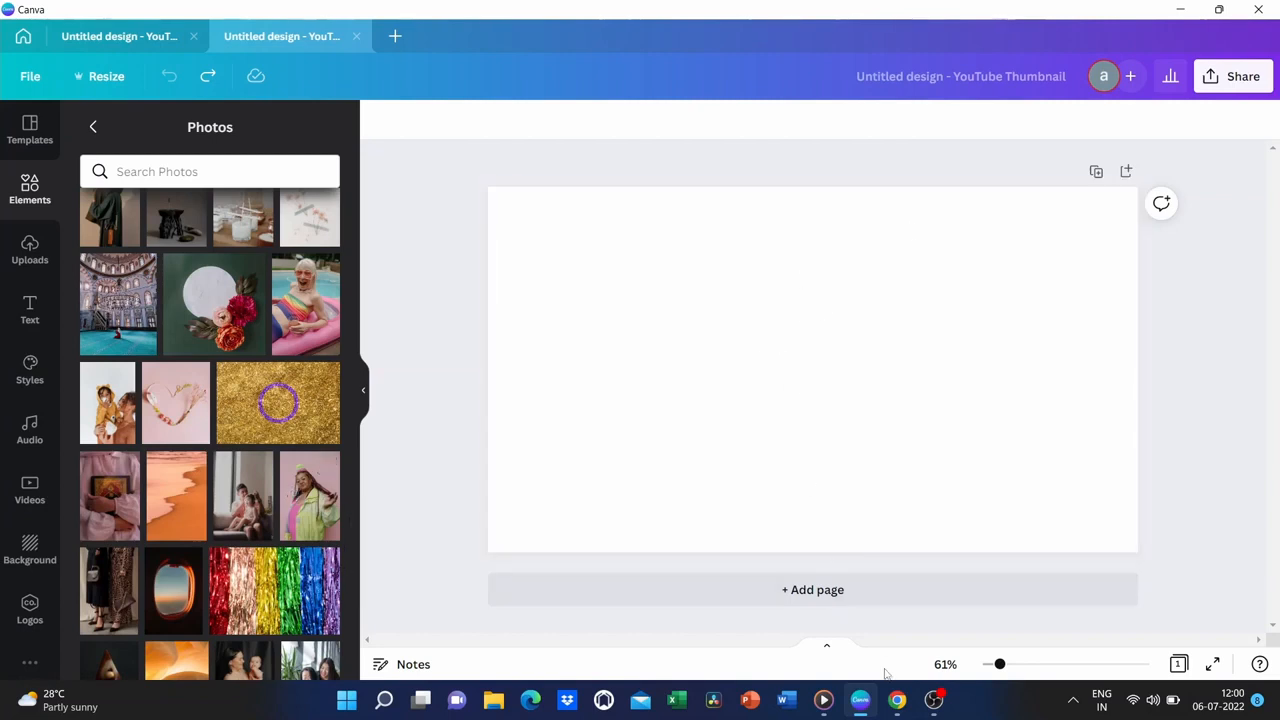
Switch to Google Chrome's new tab window and search Google for "pie on the tabe".
mouse_move(897, 700)
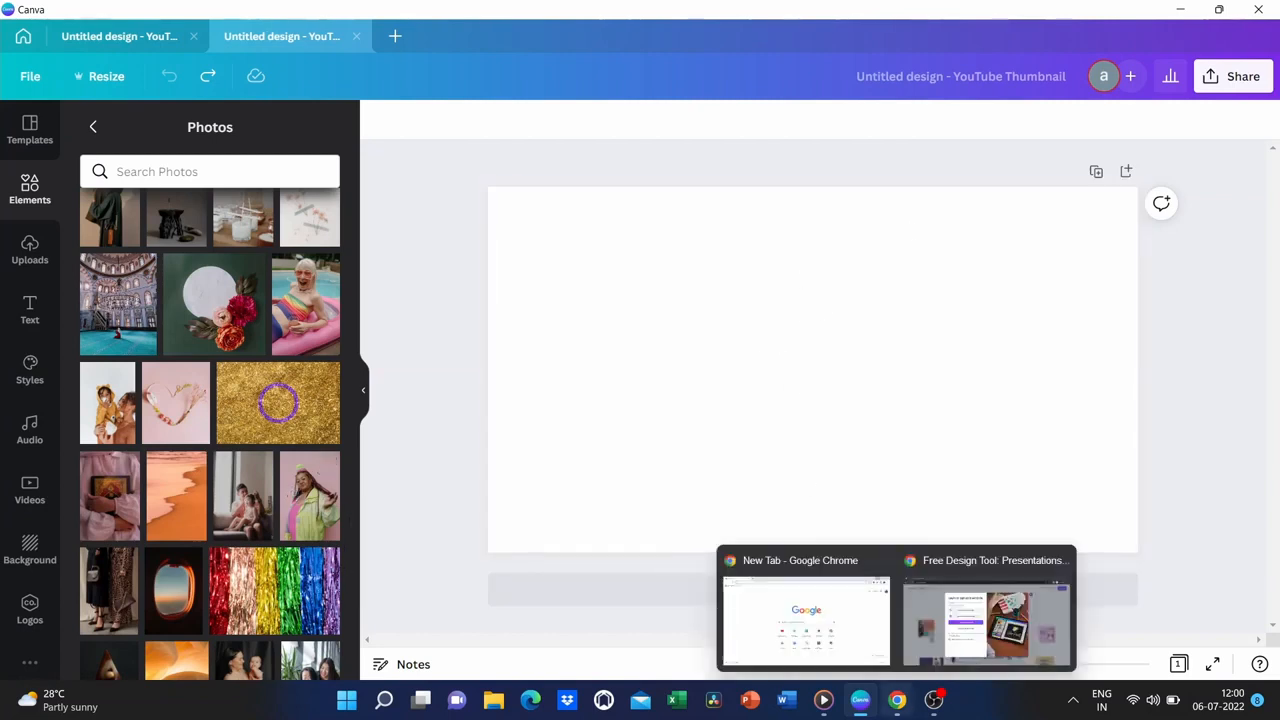
click(880, 560)
click(531, 344)
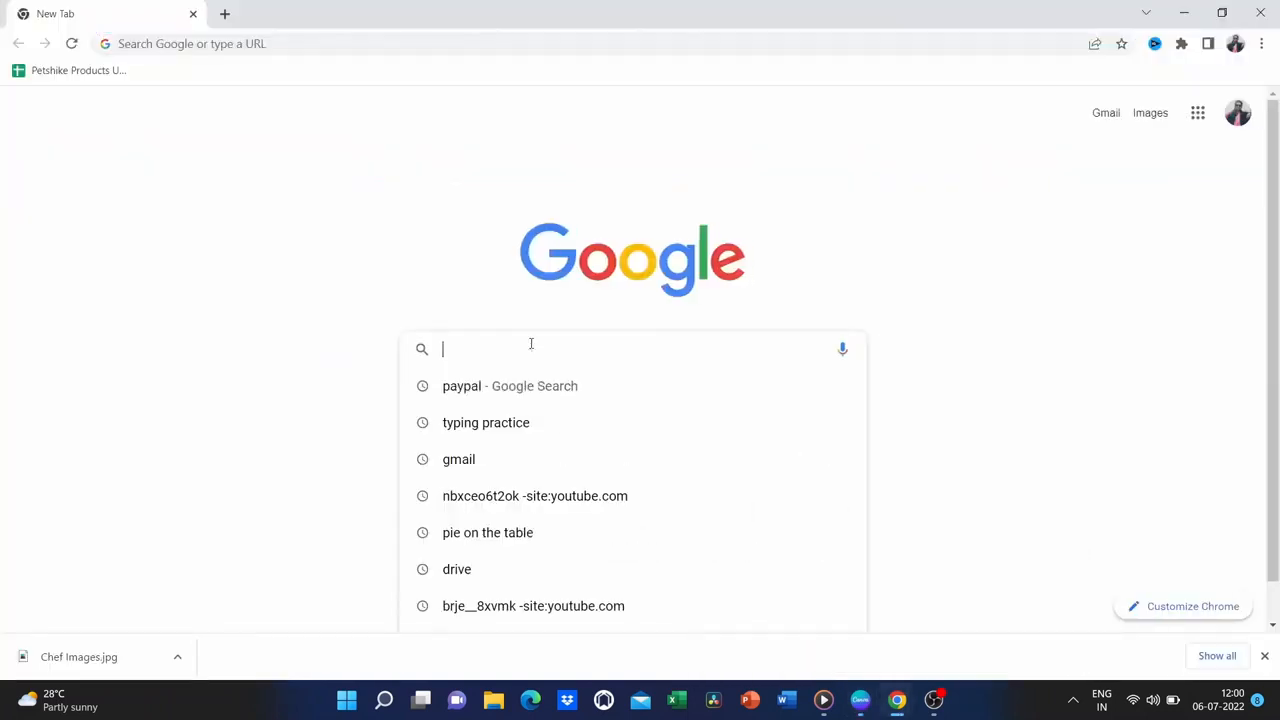
text(pi)
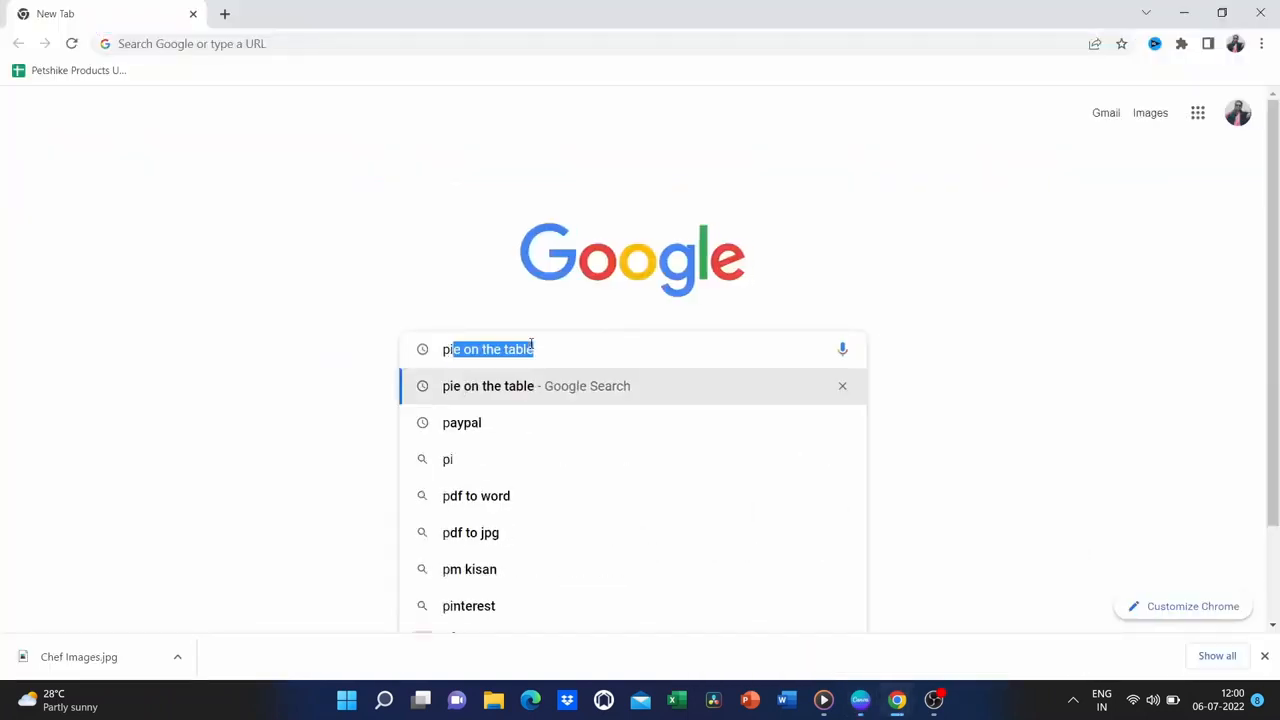
text(e on the)
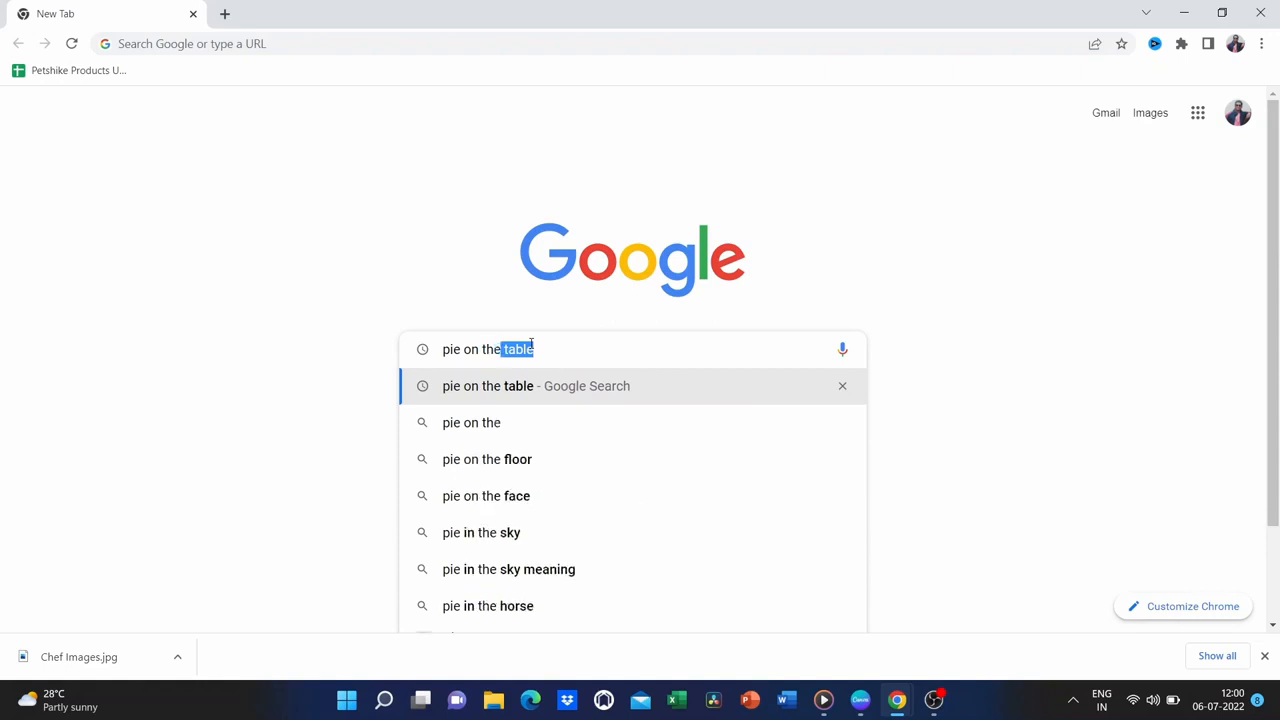
text( tabe)
key(Return)
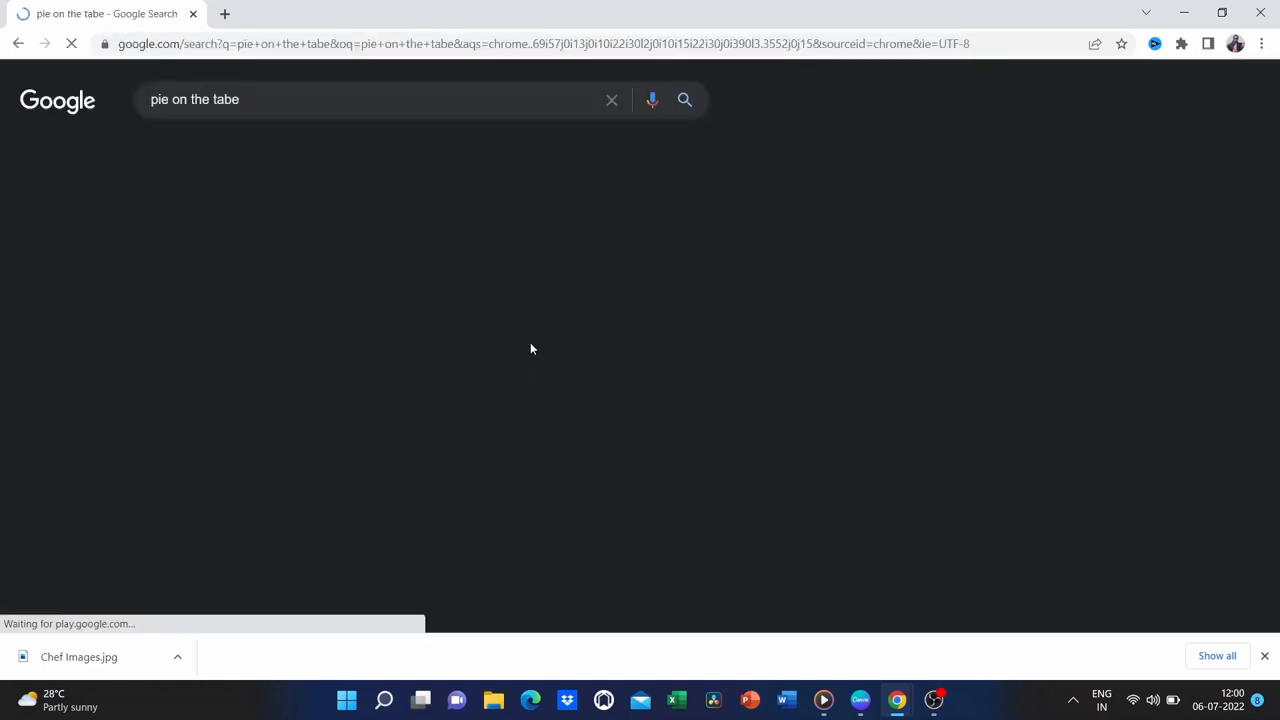
Open the Plum-Lavender Pie Recipe picture from the image results and copy the image.
scroll(440, 365, down, 2)
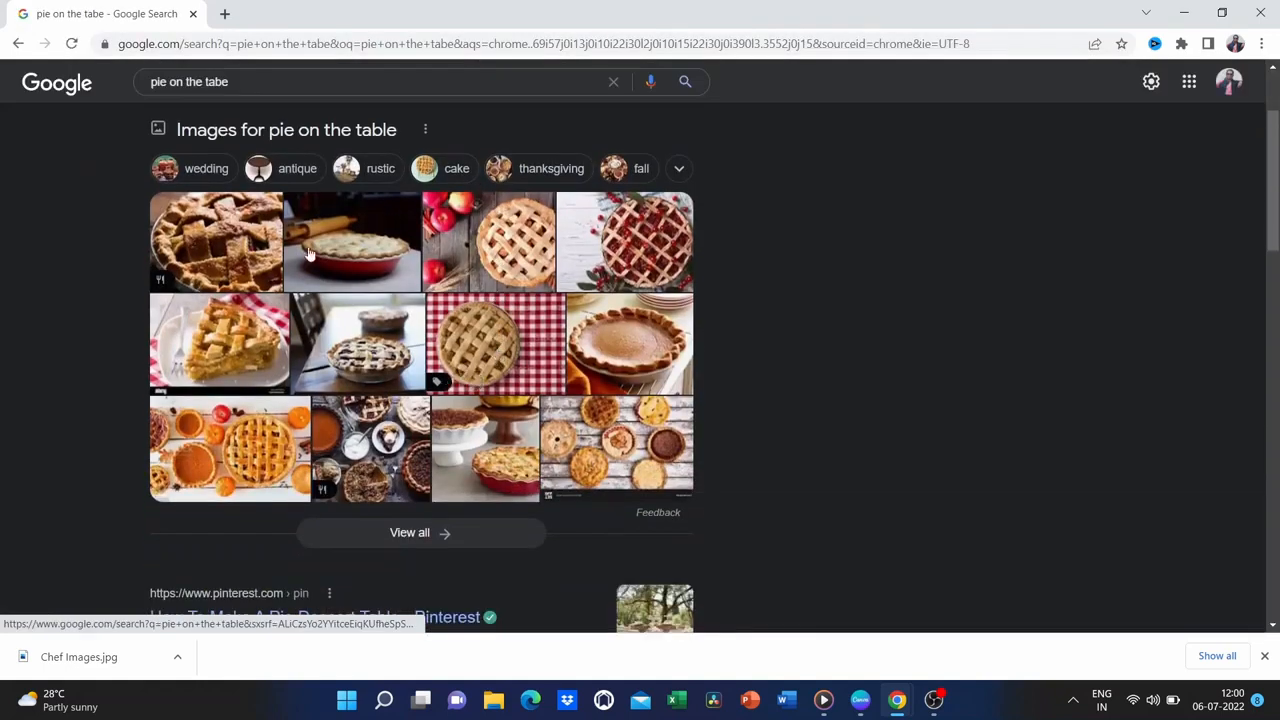
click(212, 242)
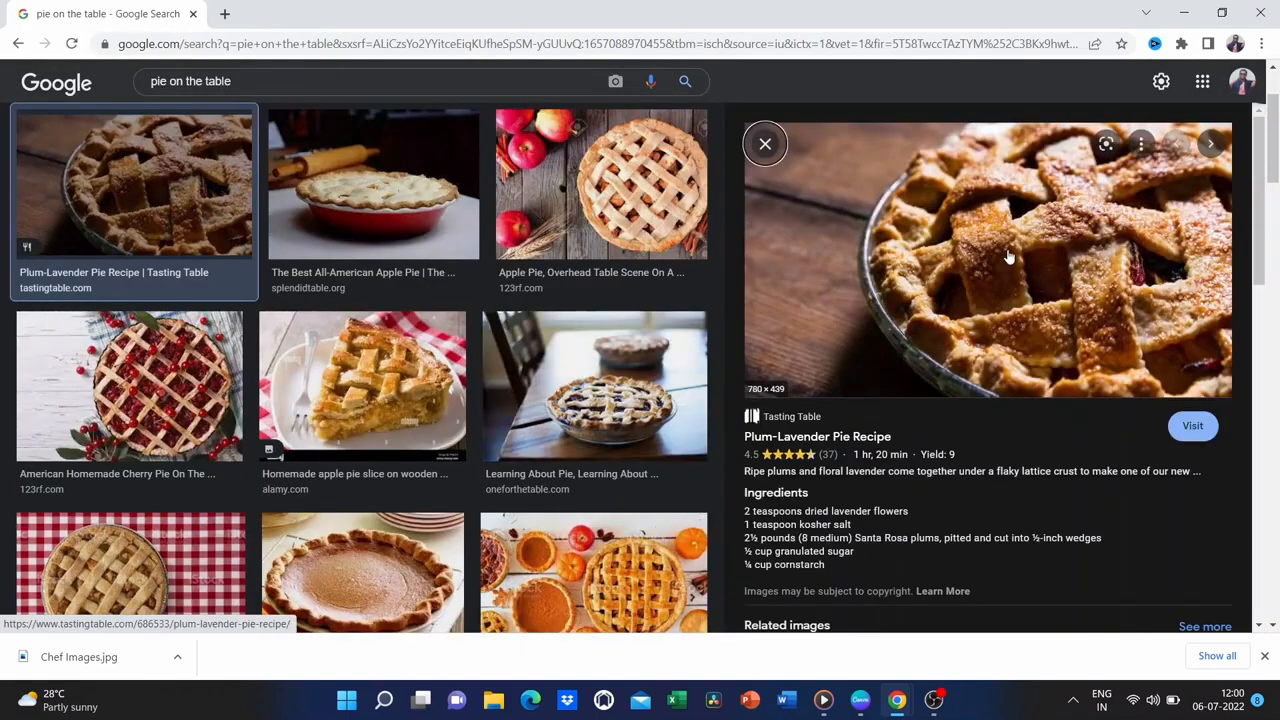
right_click(1006, 252)
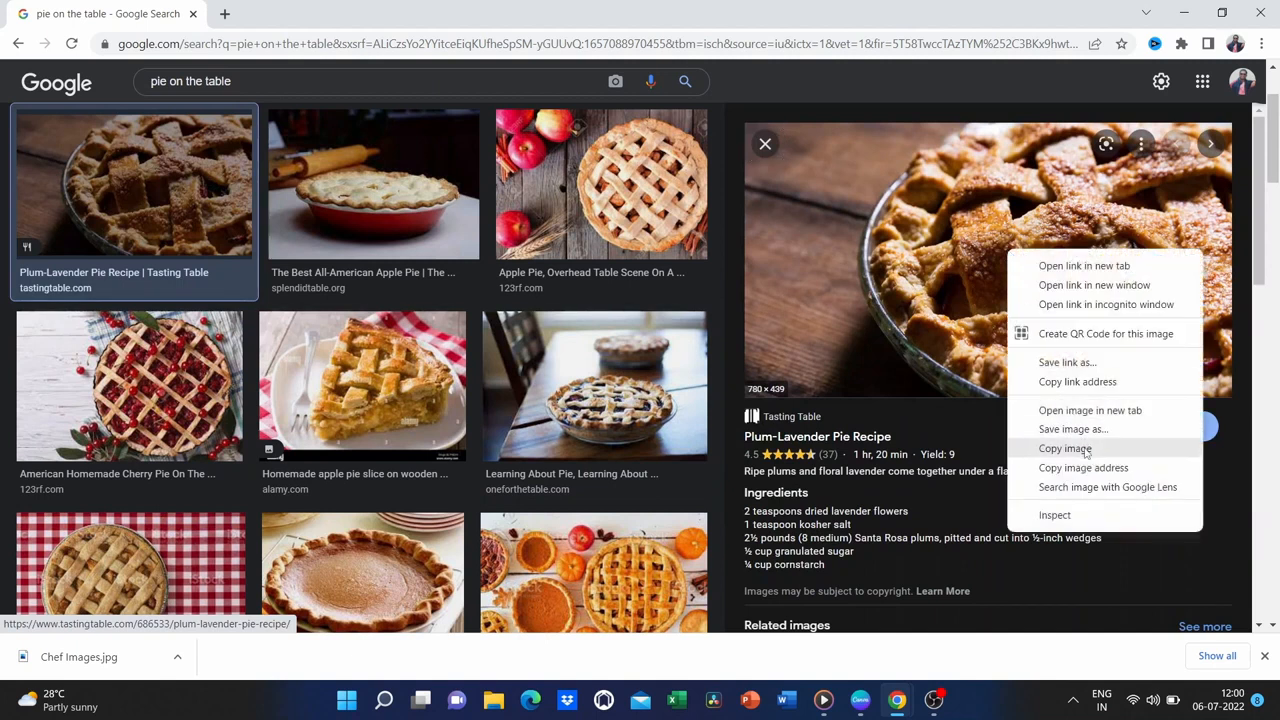
click(1086, 449)
Switch back to Canva and paste the copied pie image onto the blank thumbnail page.
click(860, 700)
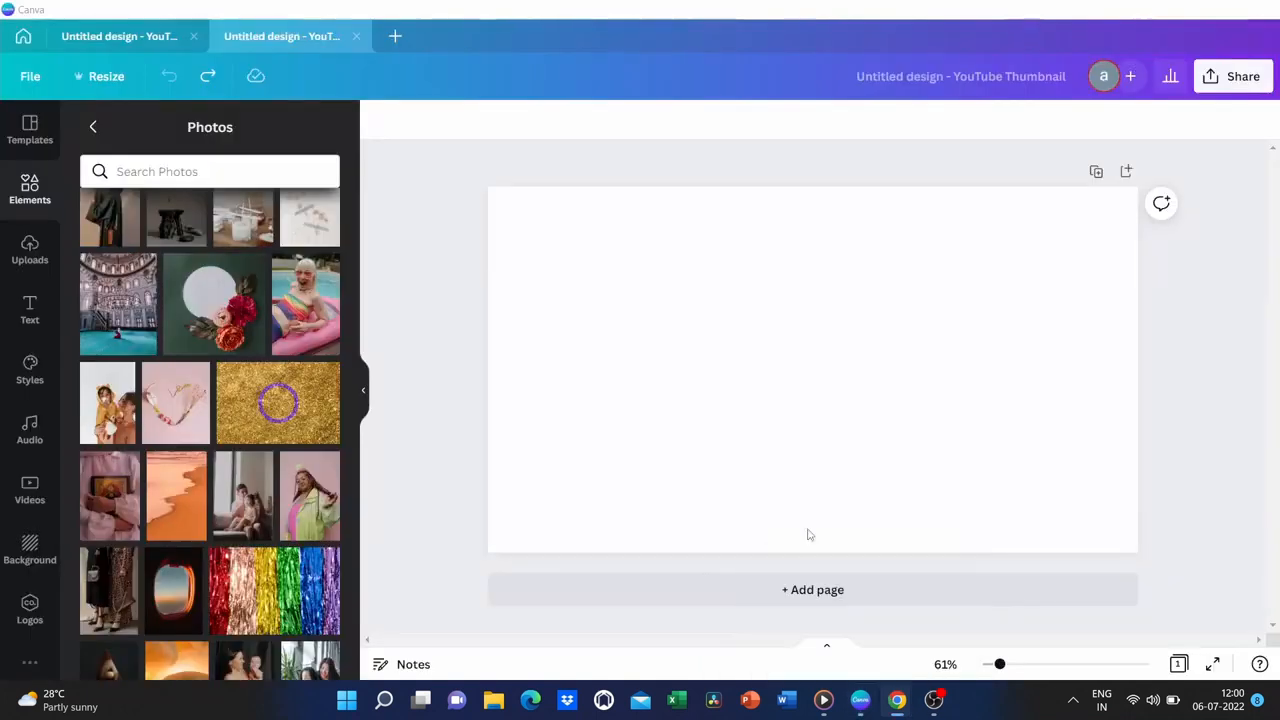
right_click(708, 385)
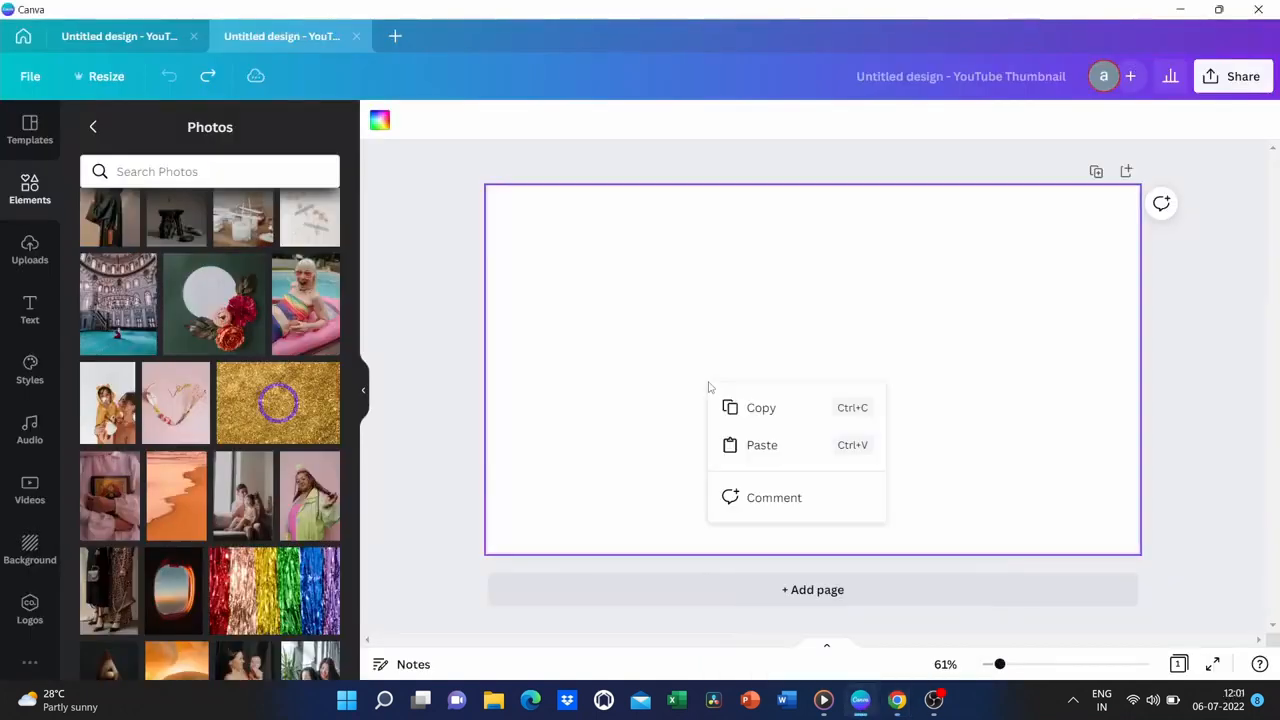
click(761, 445)
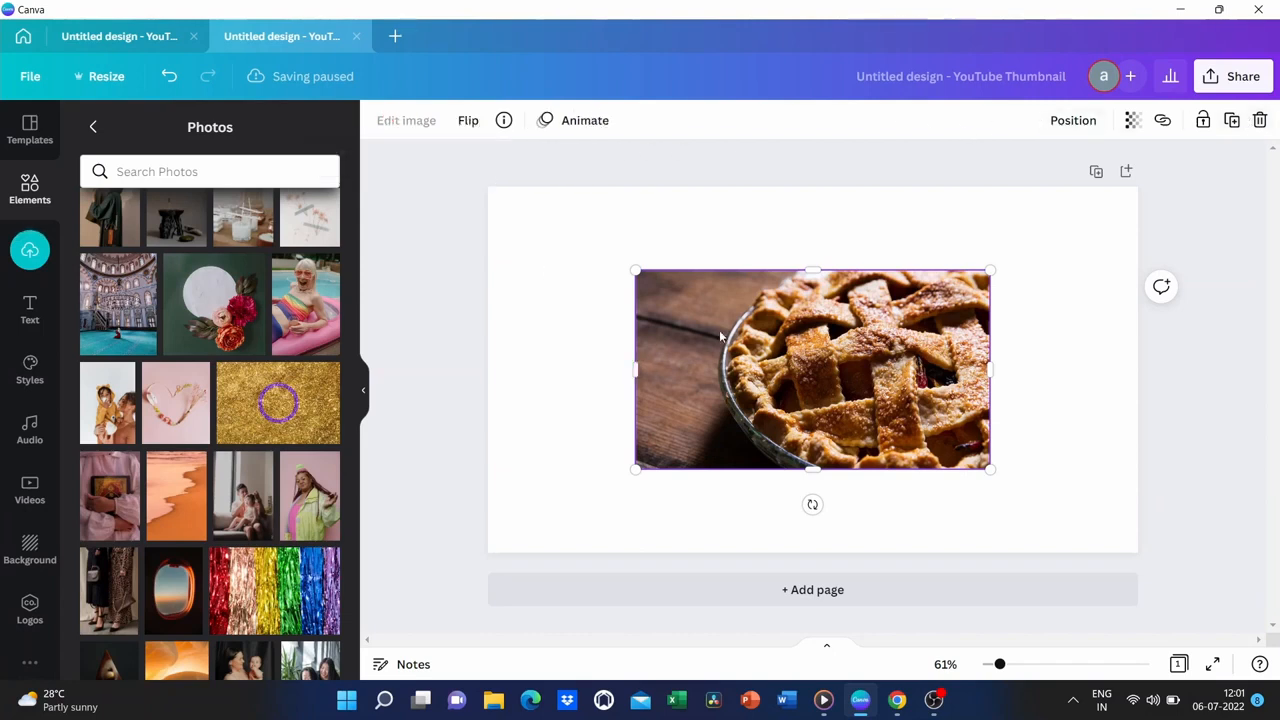
click(708, 224)
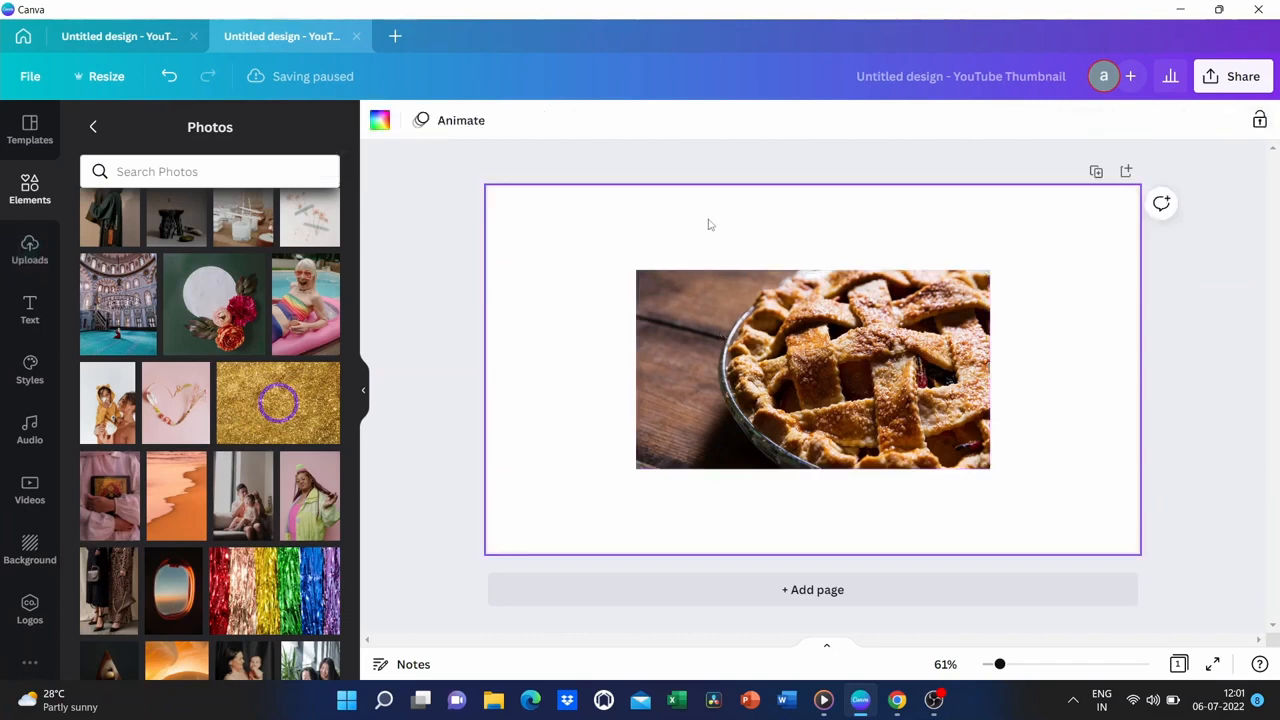
Apply the Dalliance filter to the pie image.
click(734, 369)
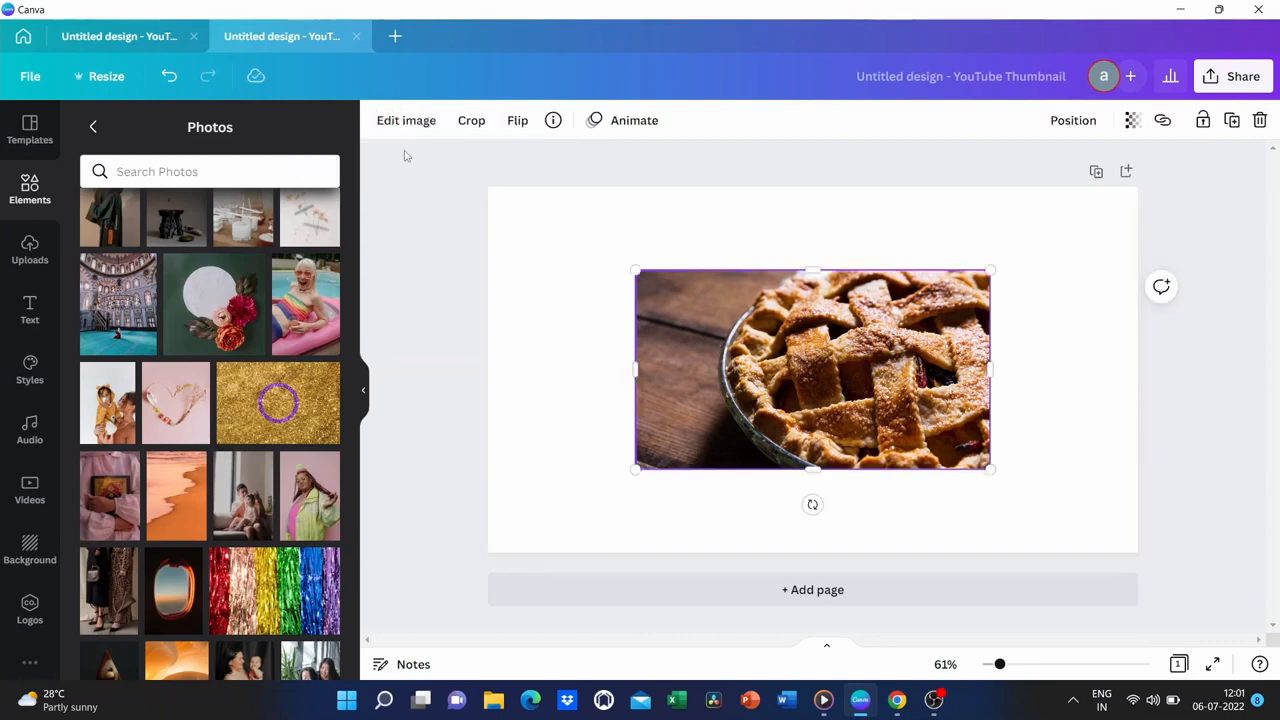
click(403, 120)
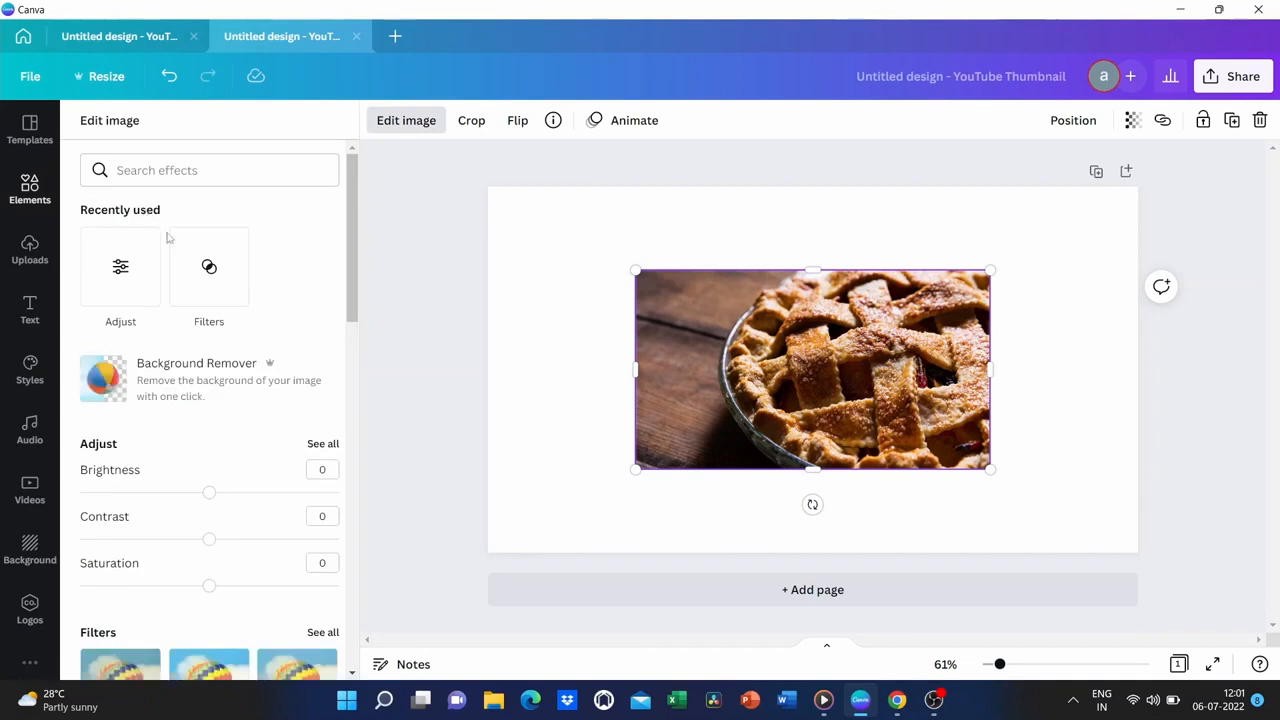
click(207, 264)
scroll(209, 490, down, 3)
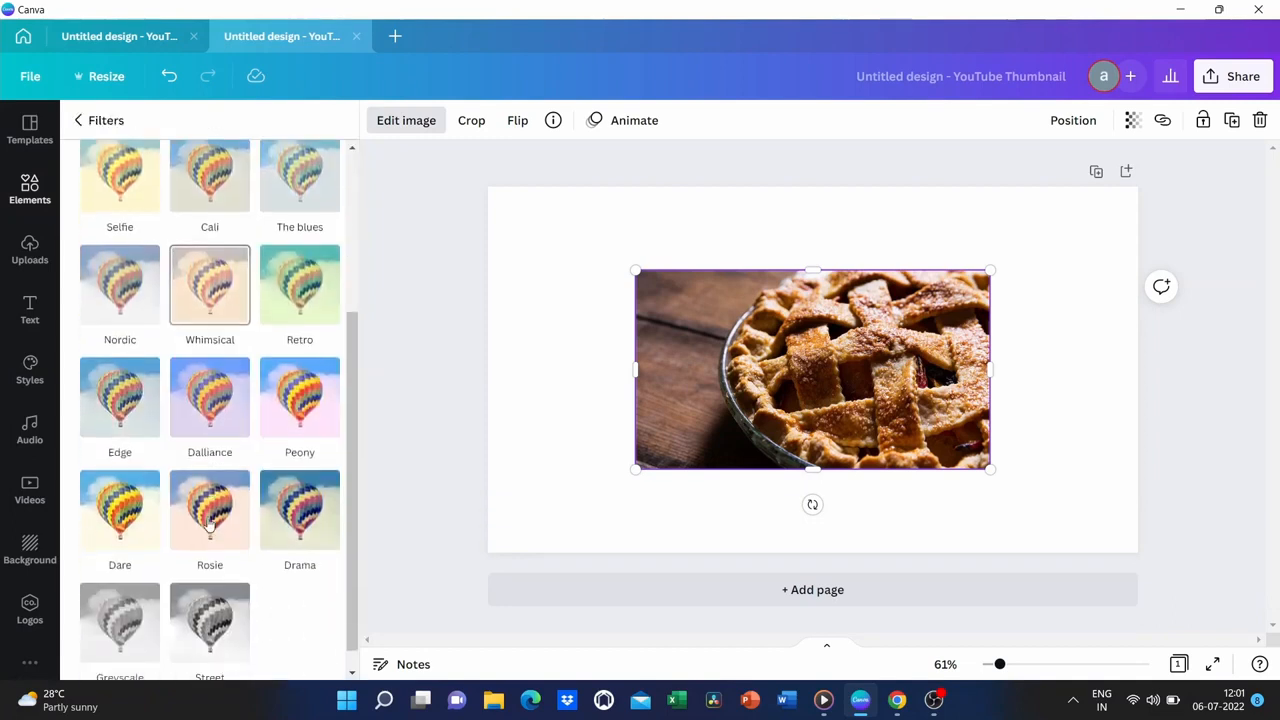
click(210, 398)
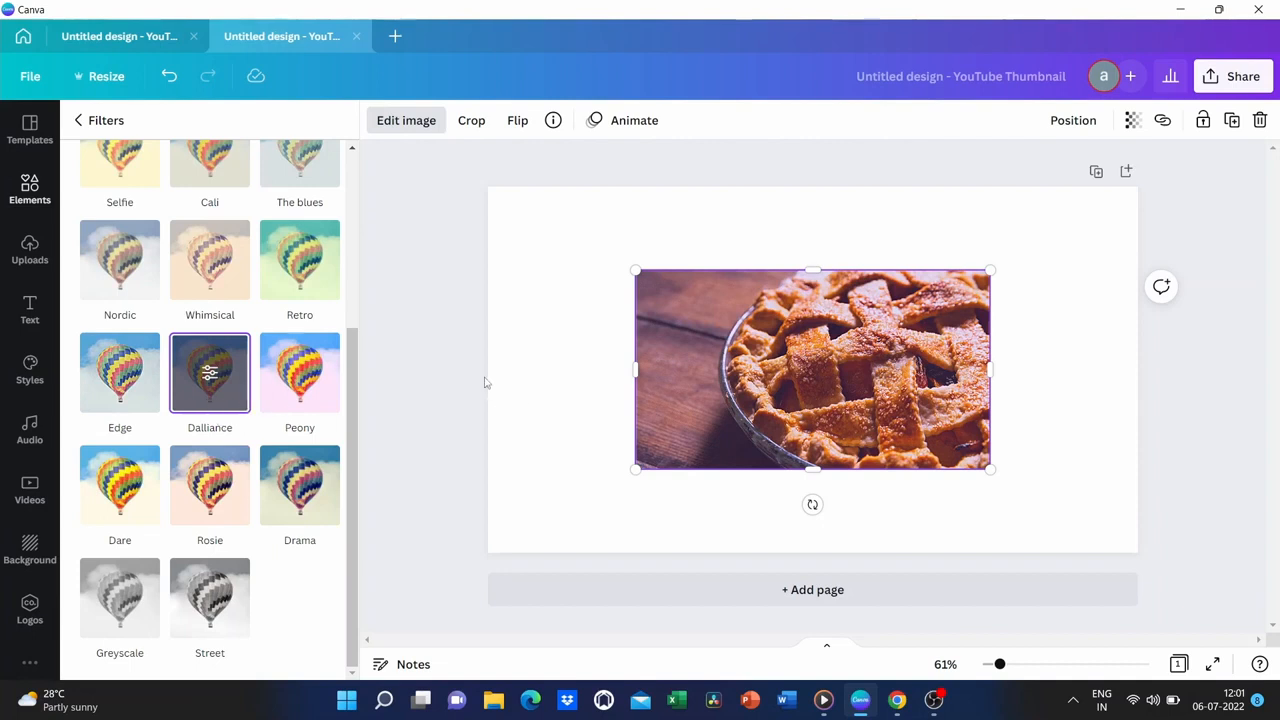
scroll(286, 290, up, 3)
click(81, 121)
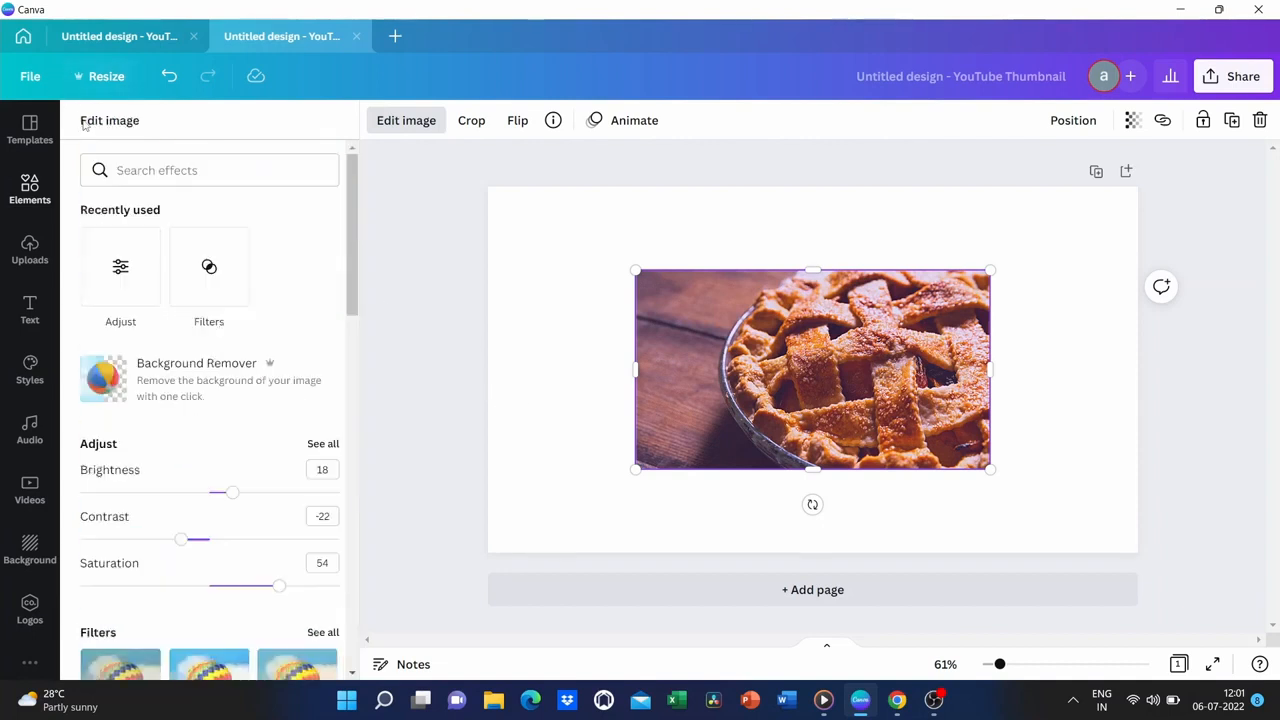
Set the pie image's brightness to -14 in the full set of adjustments.
scroll(175, 350, down, 2)
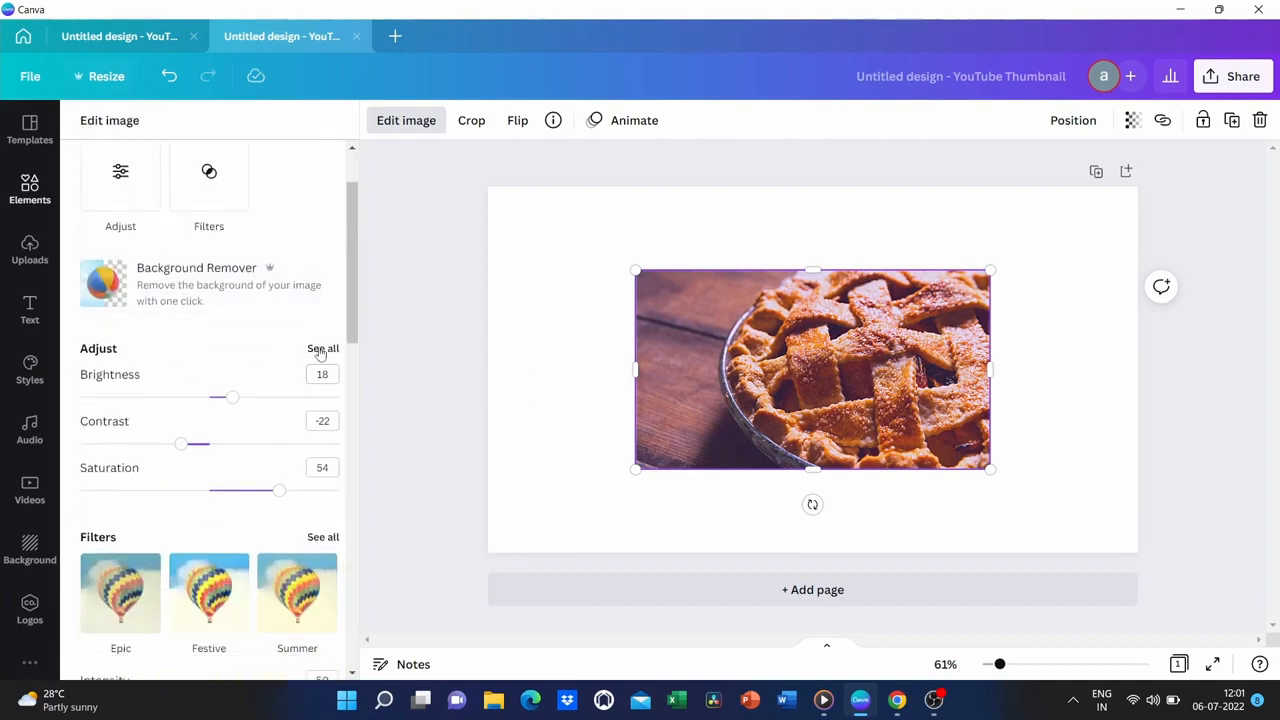
click(321, 346)
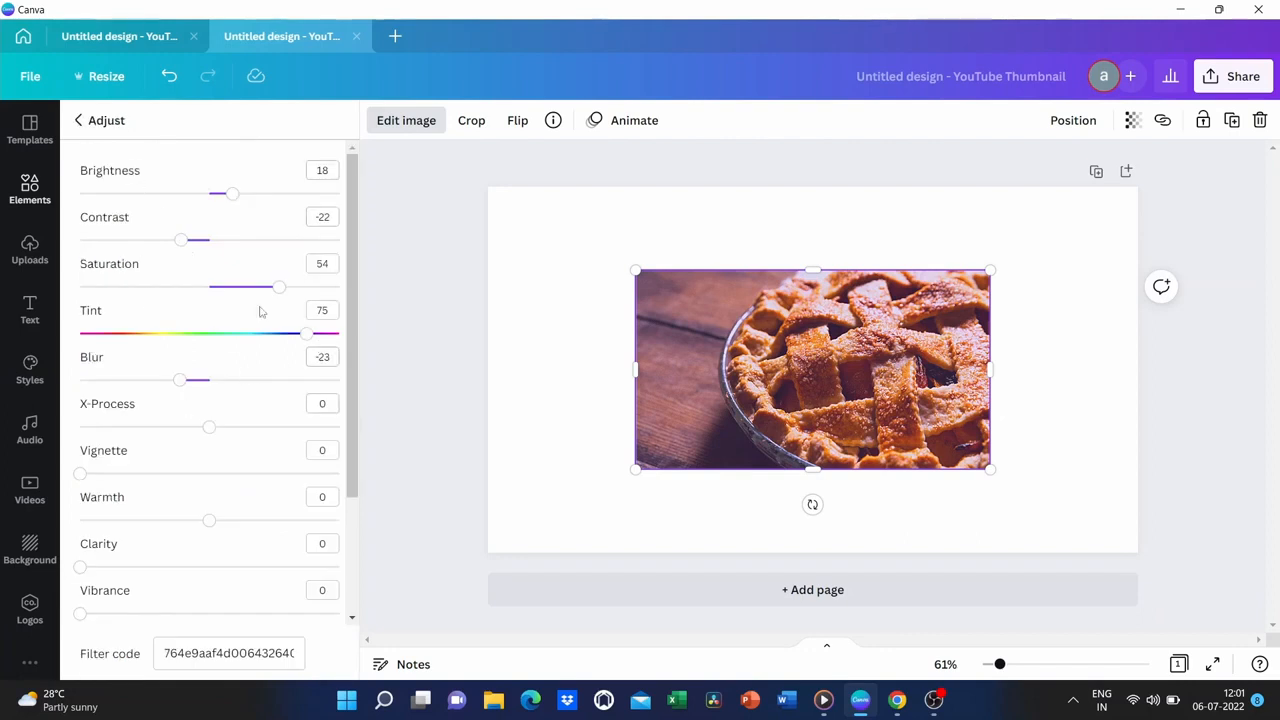
drag(233, 200, 197, 212)
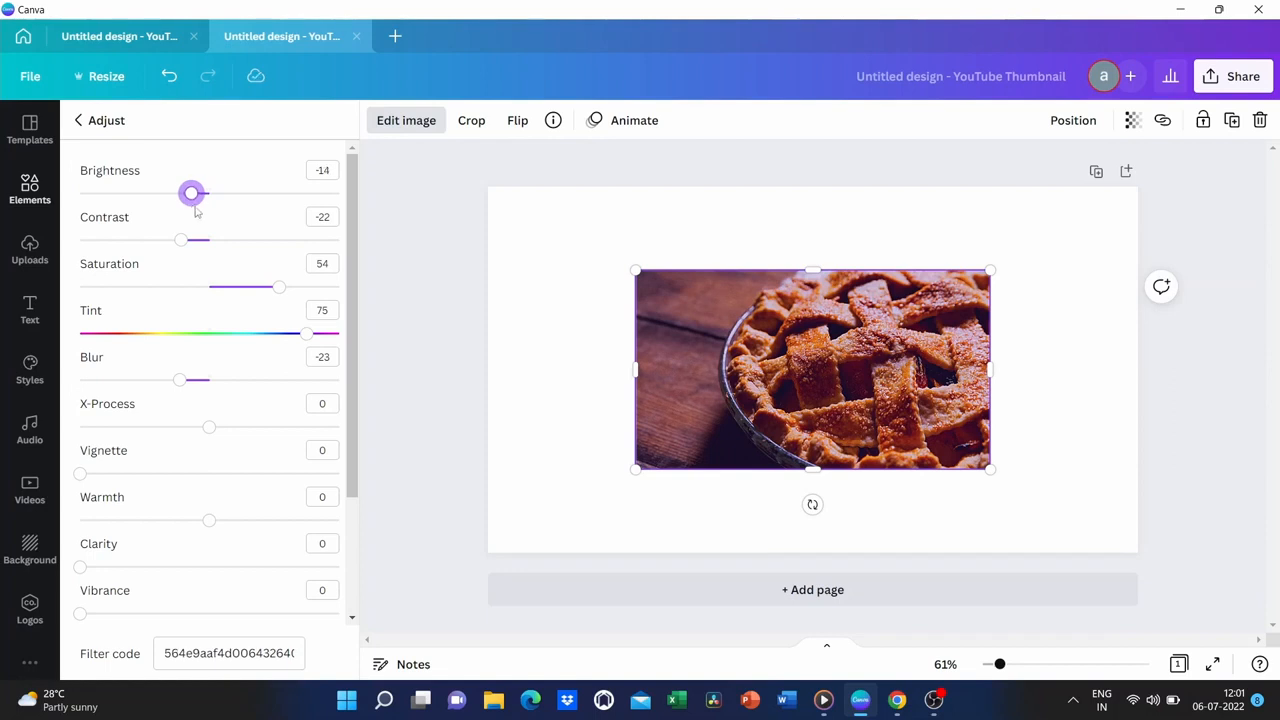
click(78, 122)
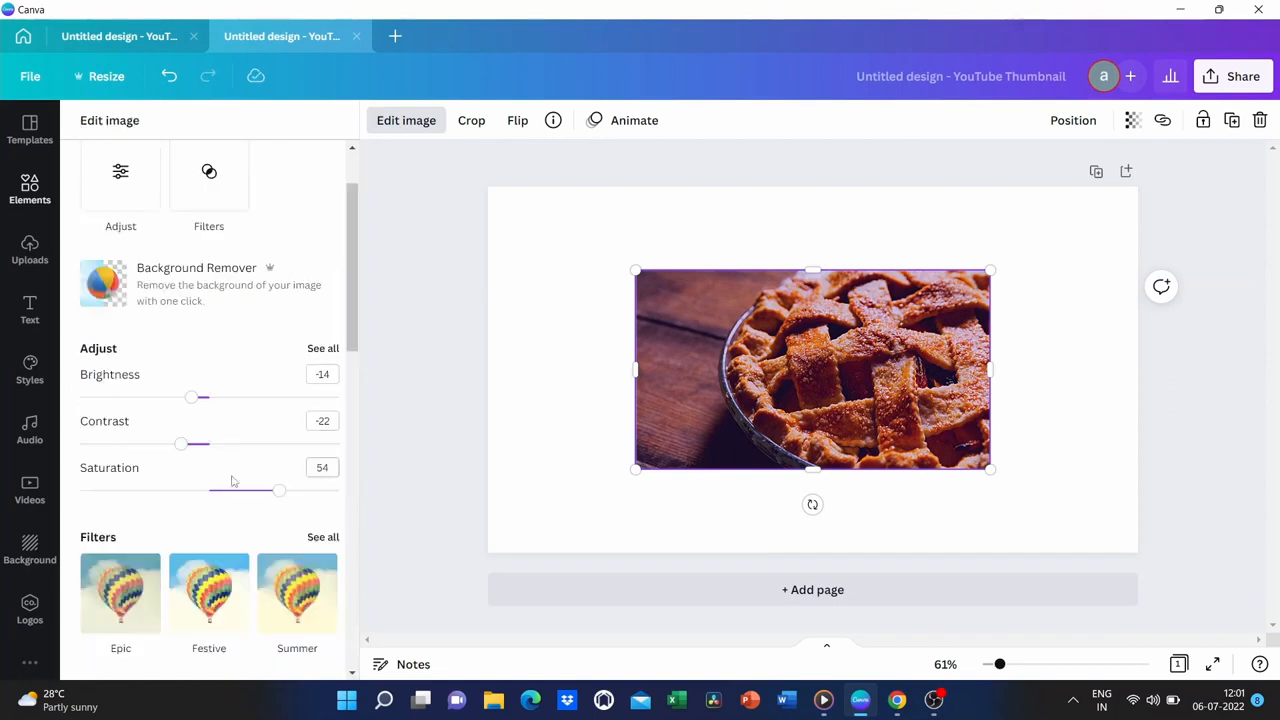
Look over the pie image's crop, position, transparency and link options.
click(471, 124)
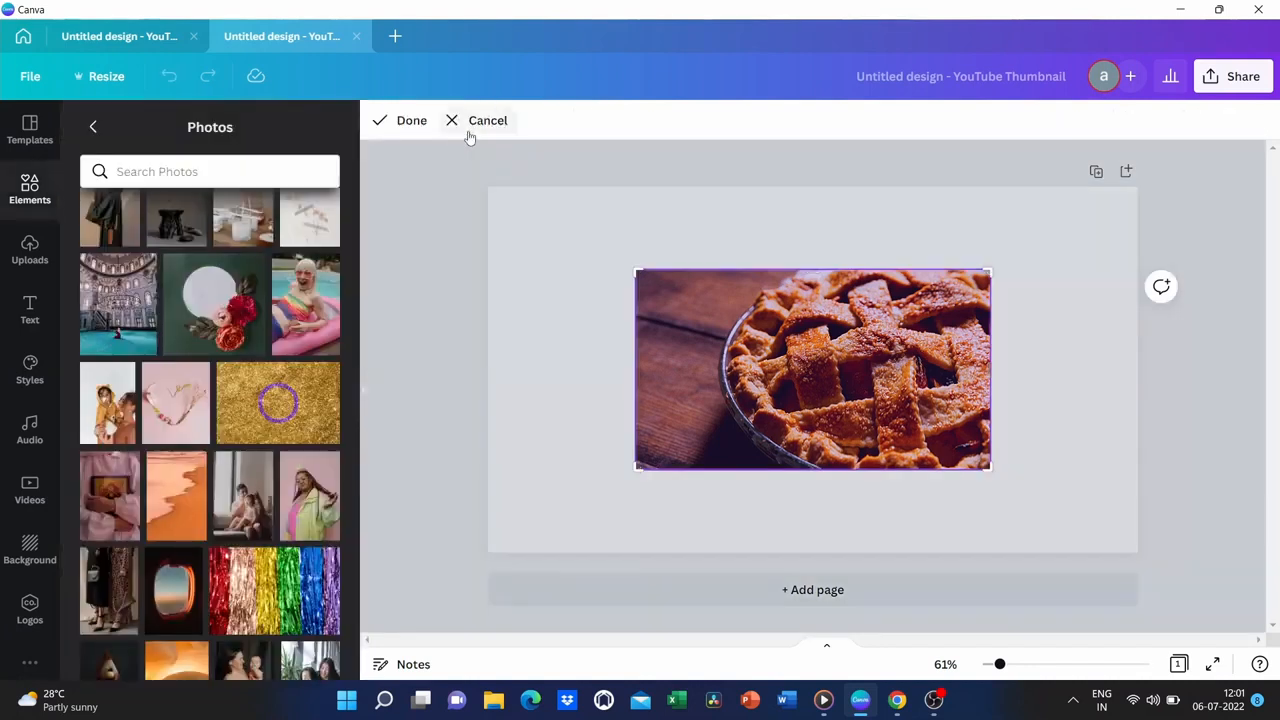
click(403, 122)
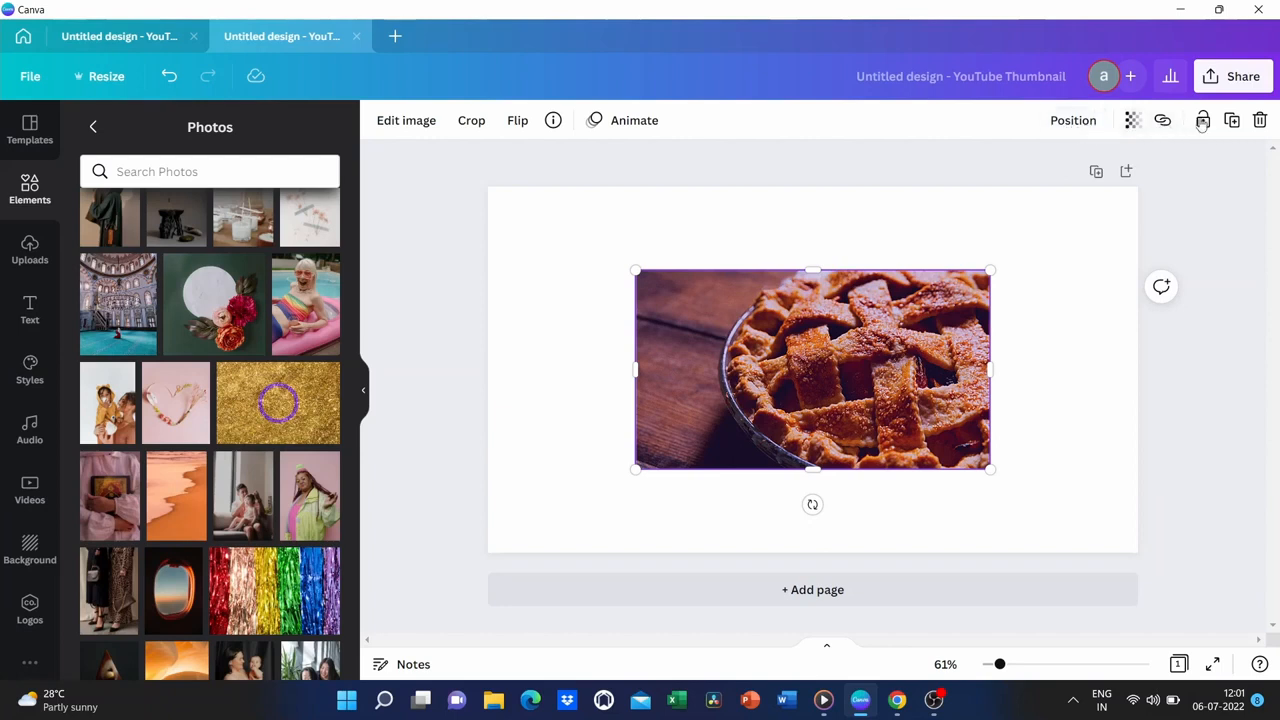
click(1076, 122)
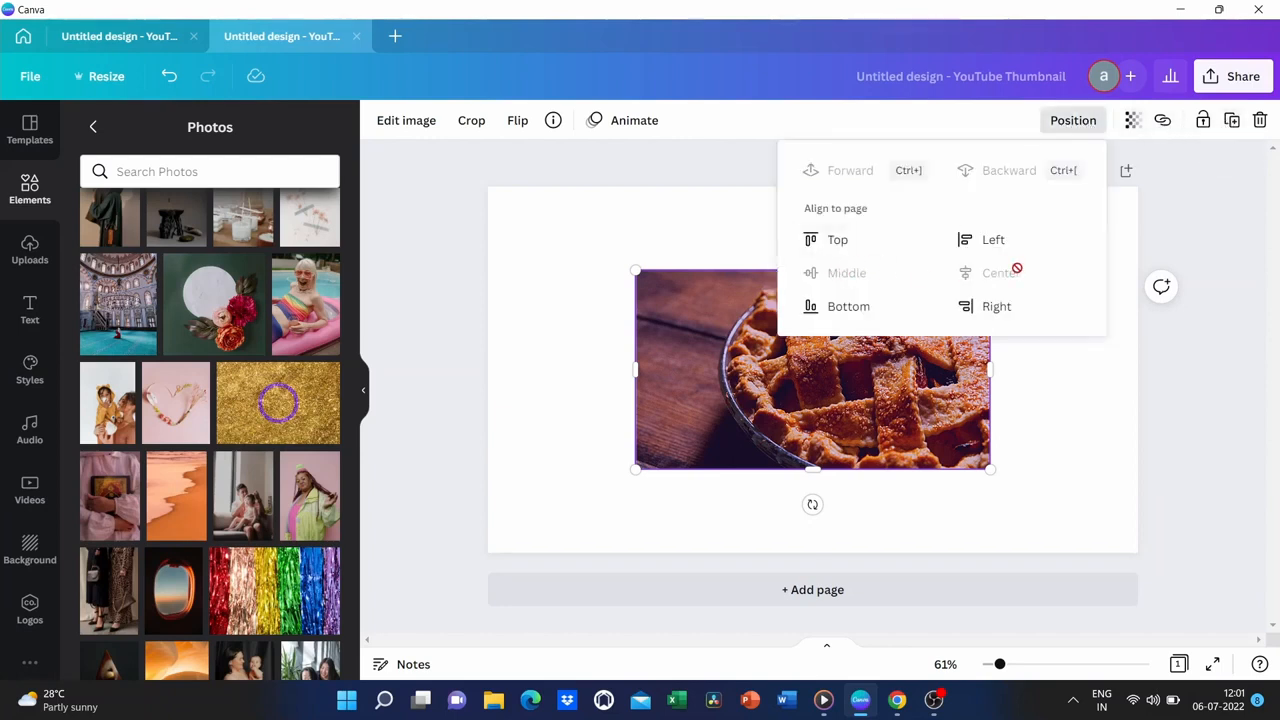
click(1135, 126)
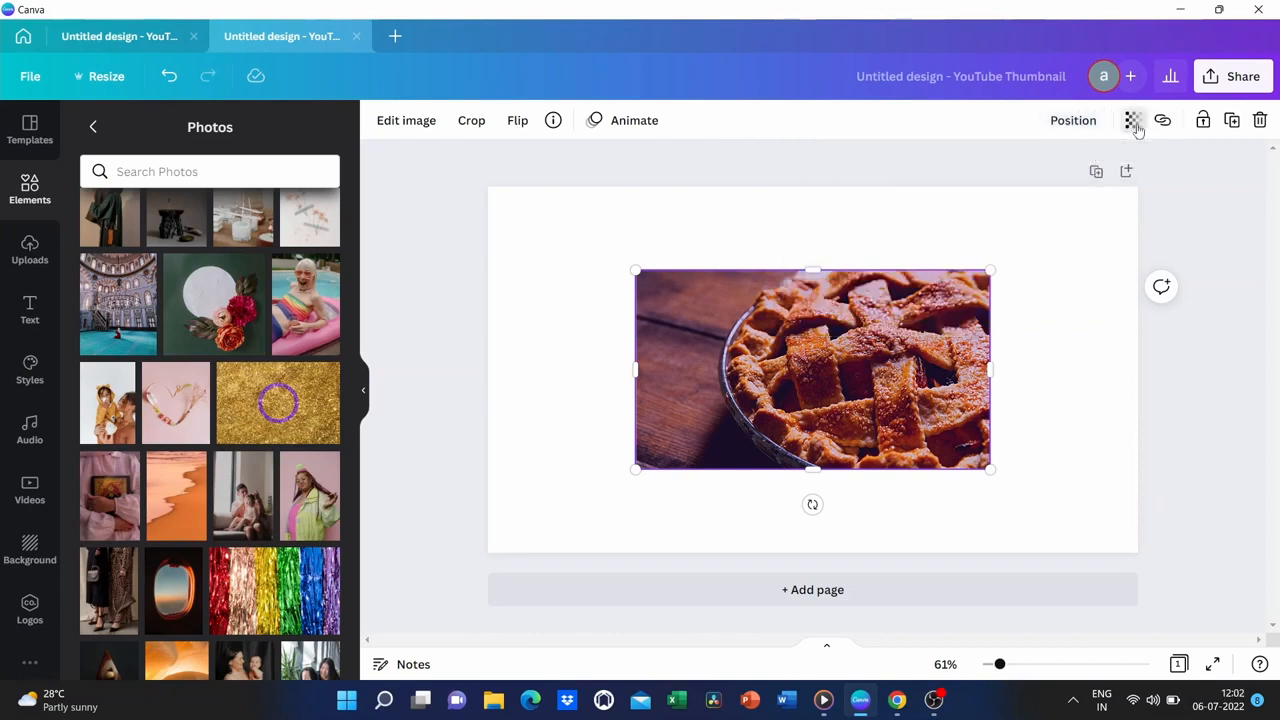
click(1134, 124)
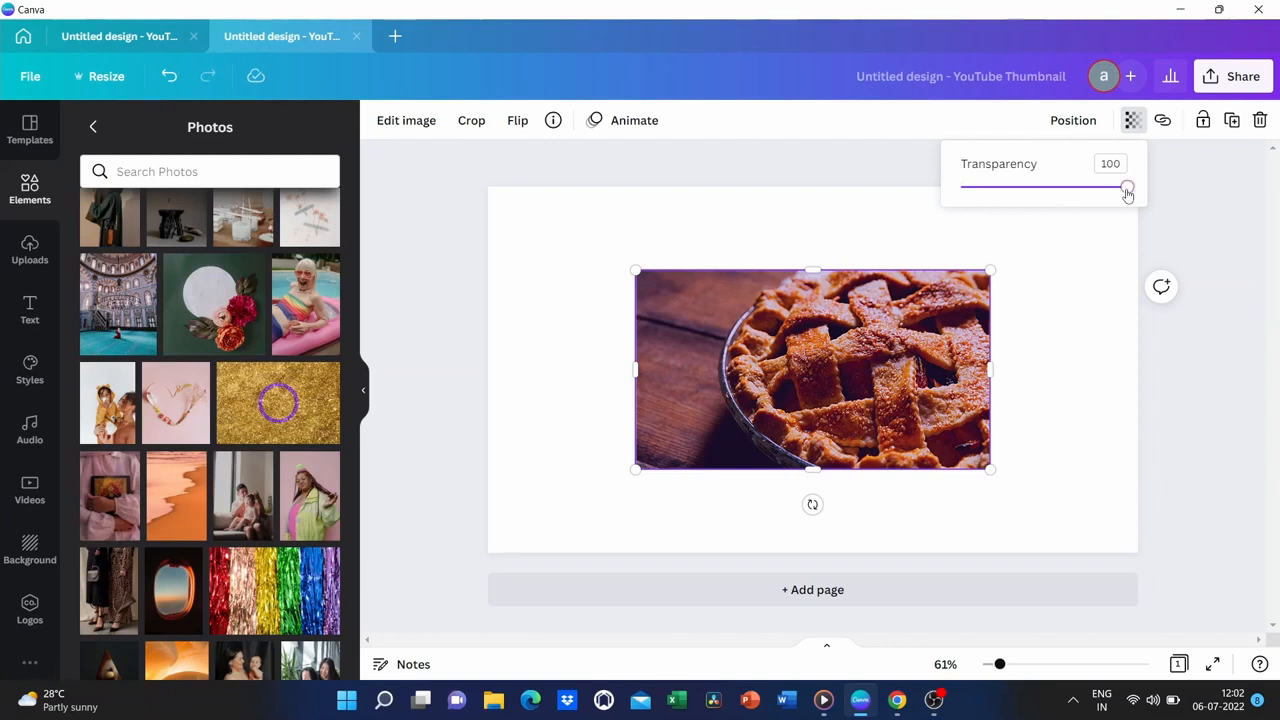
drag(1127, 194, 1167, 211)
click(1184, 216)
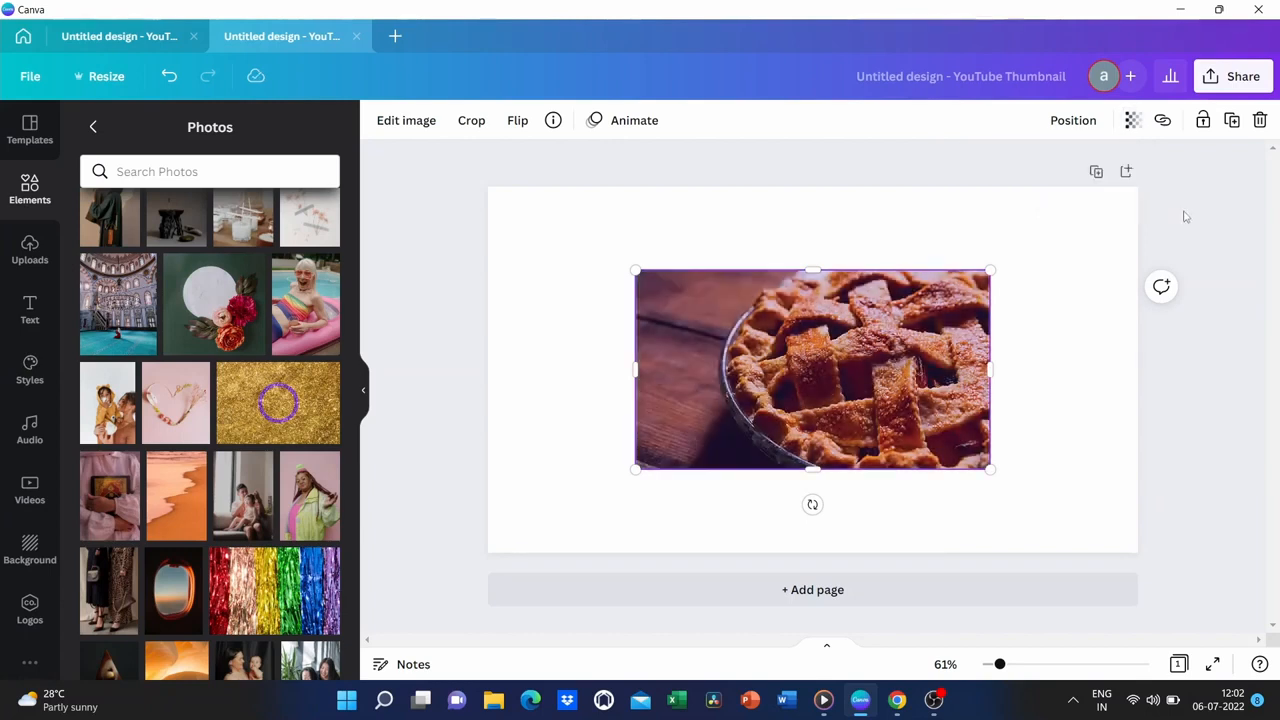
click(1162, 121)
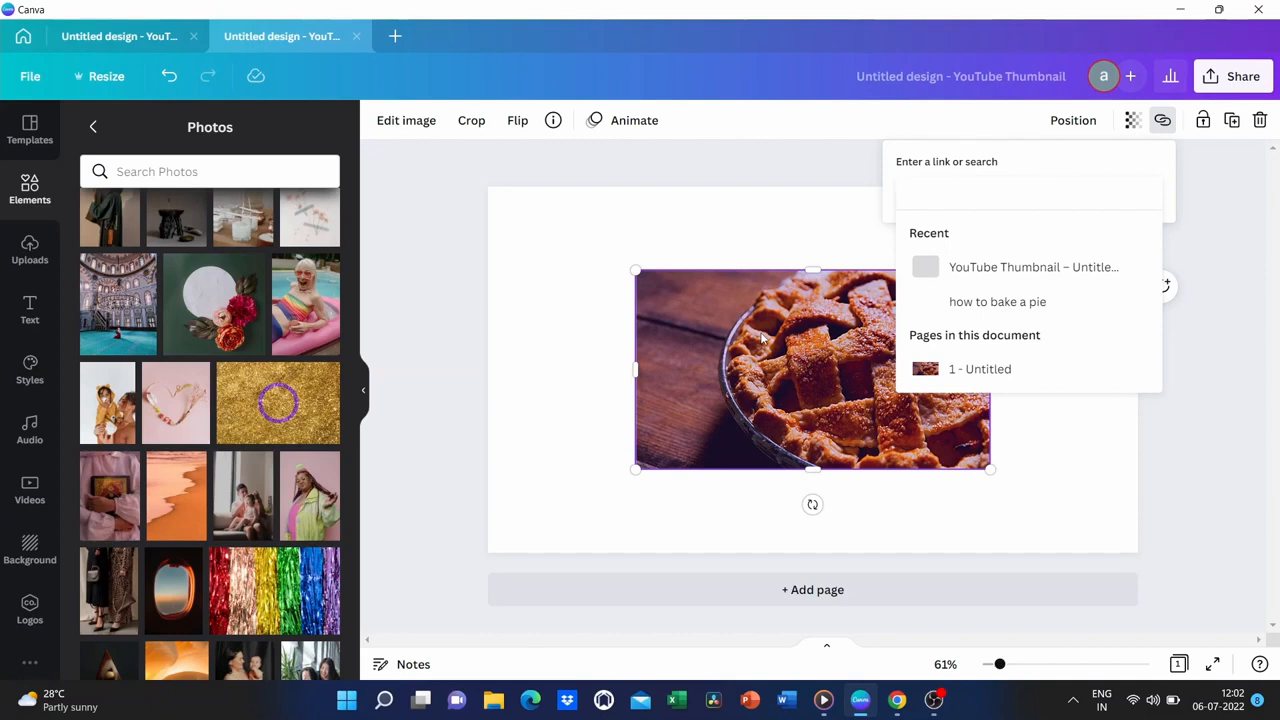
click(1219, 189)
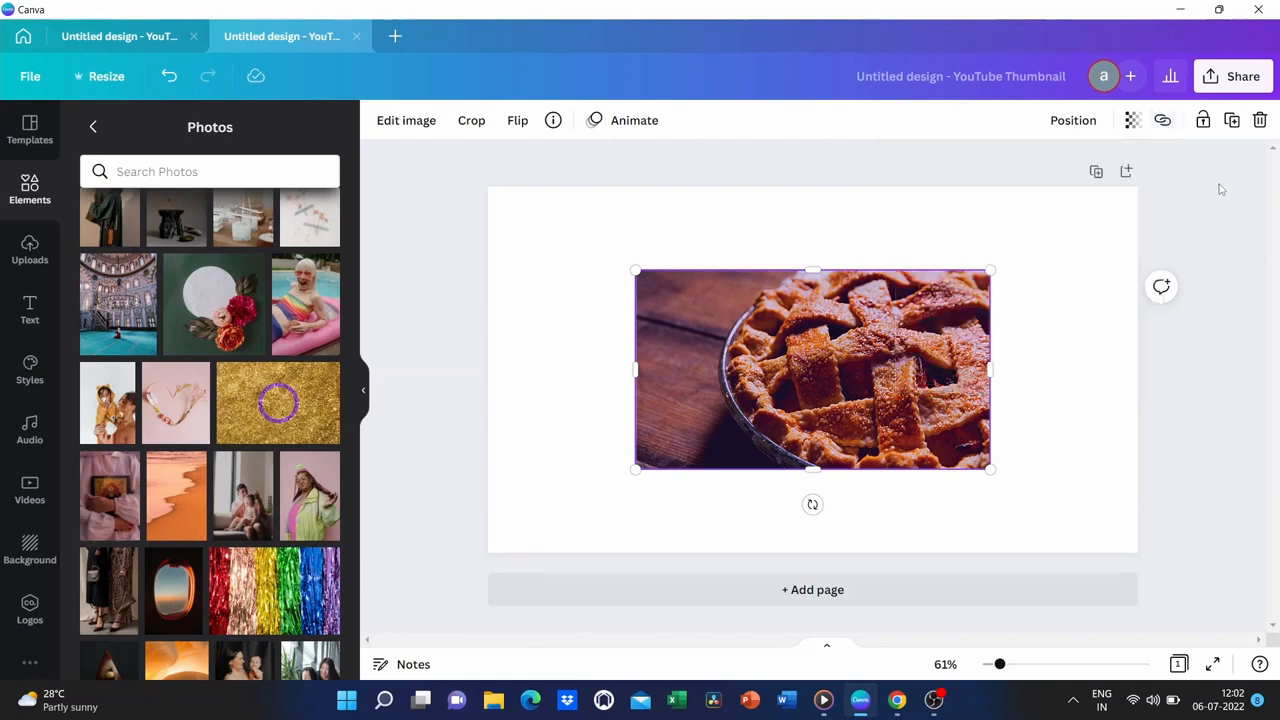
Lock the pie image on the page and try to move it.
click(1204, 121)
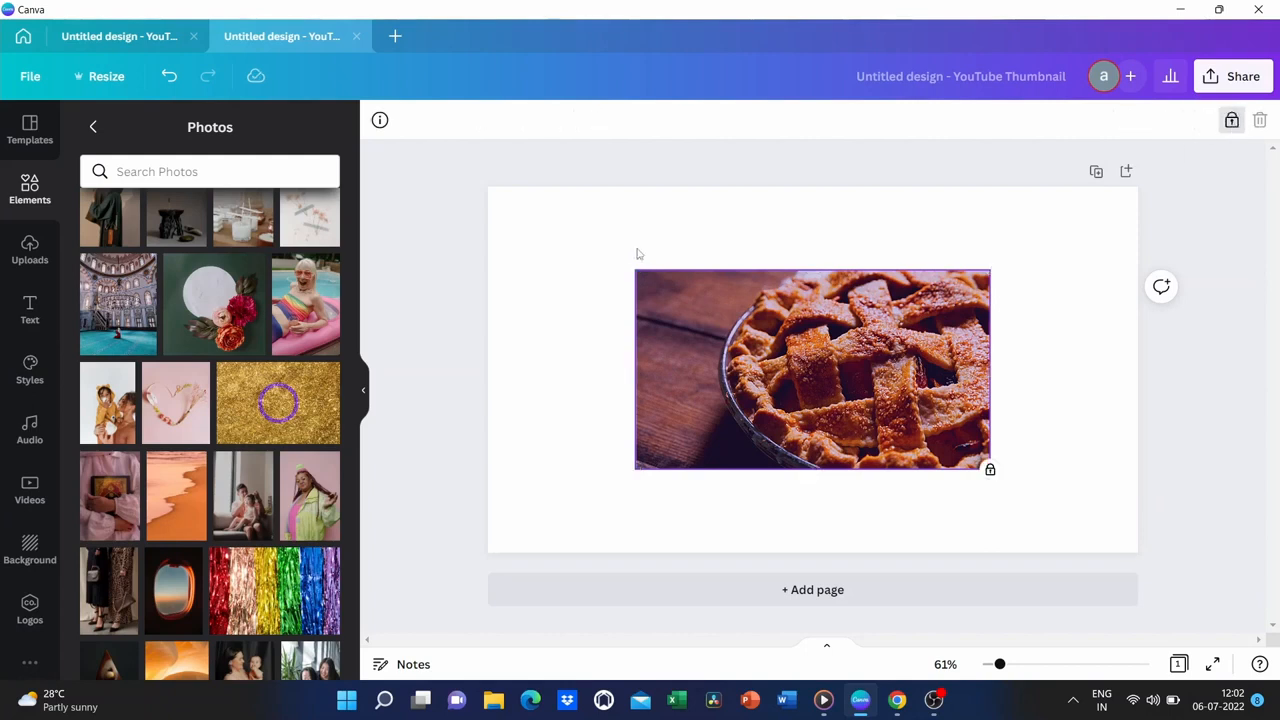
drag(637, 248, 980, 350)
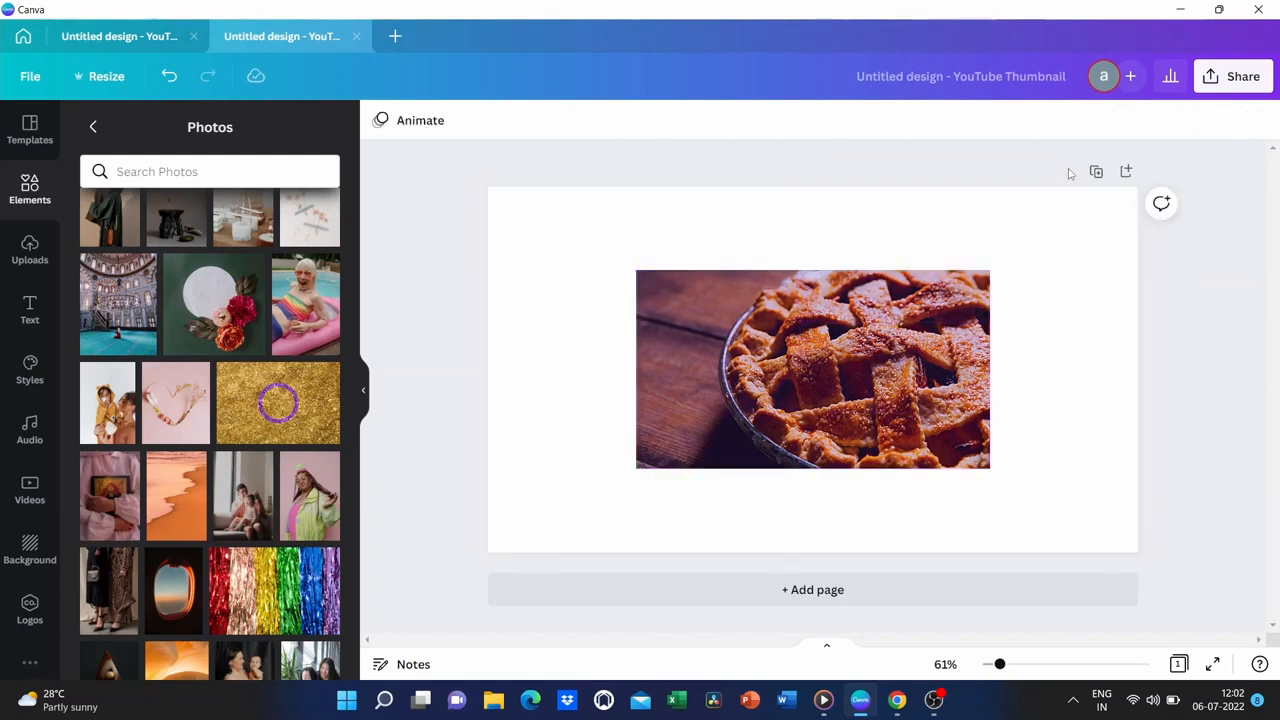
click(858, 248)
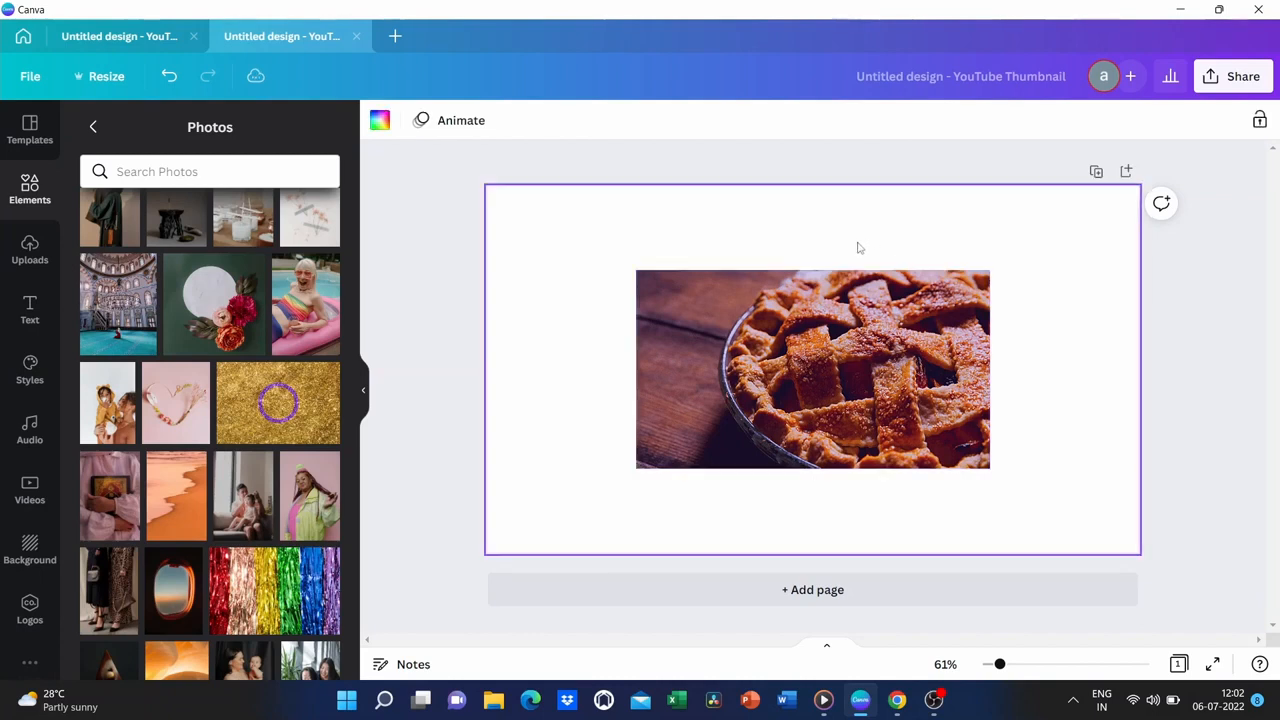
Unlock the pie image and enlarge it up to the page's upper-left corner.
click(910, 295)
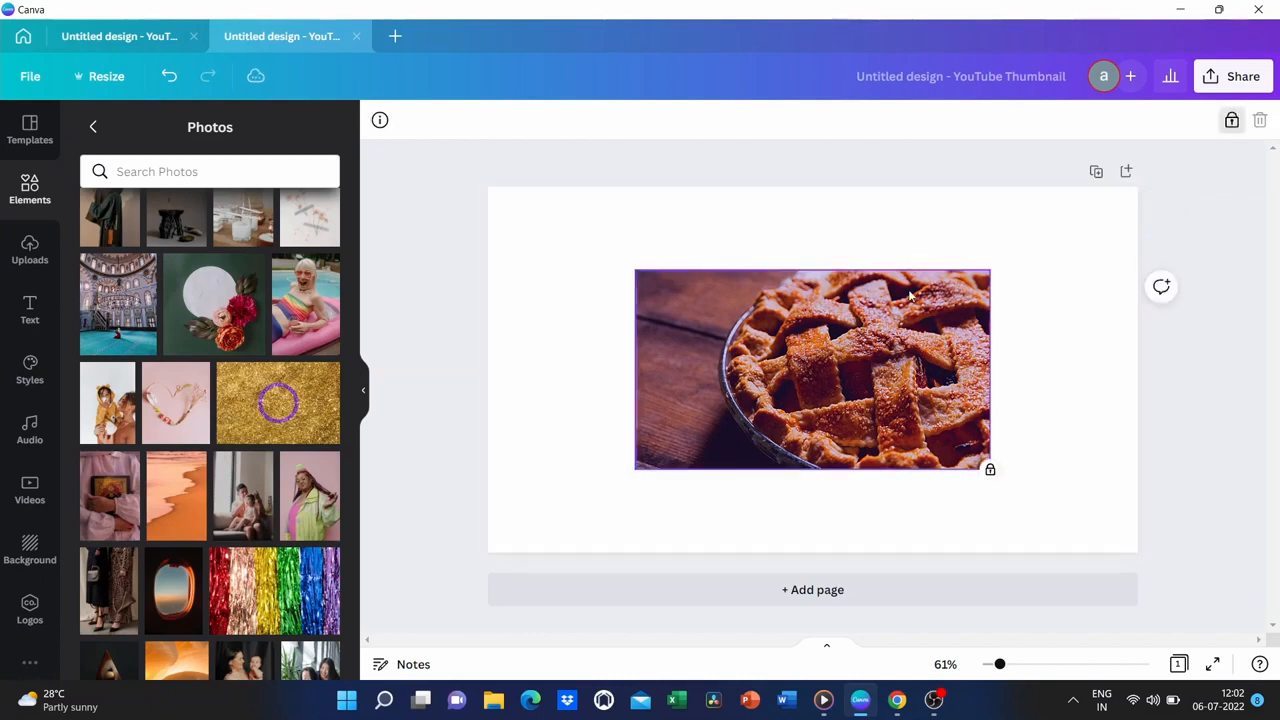
click(1231, 122)
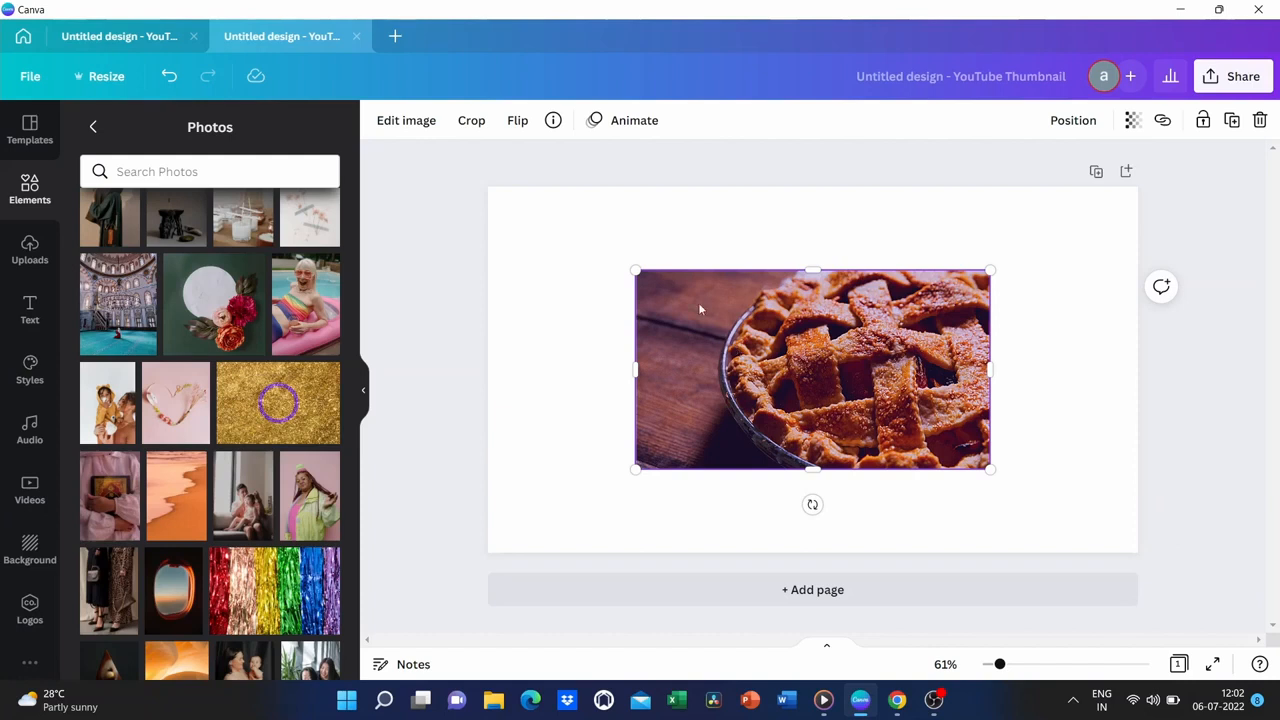
drag(637, 270, 491, 189)
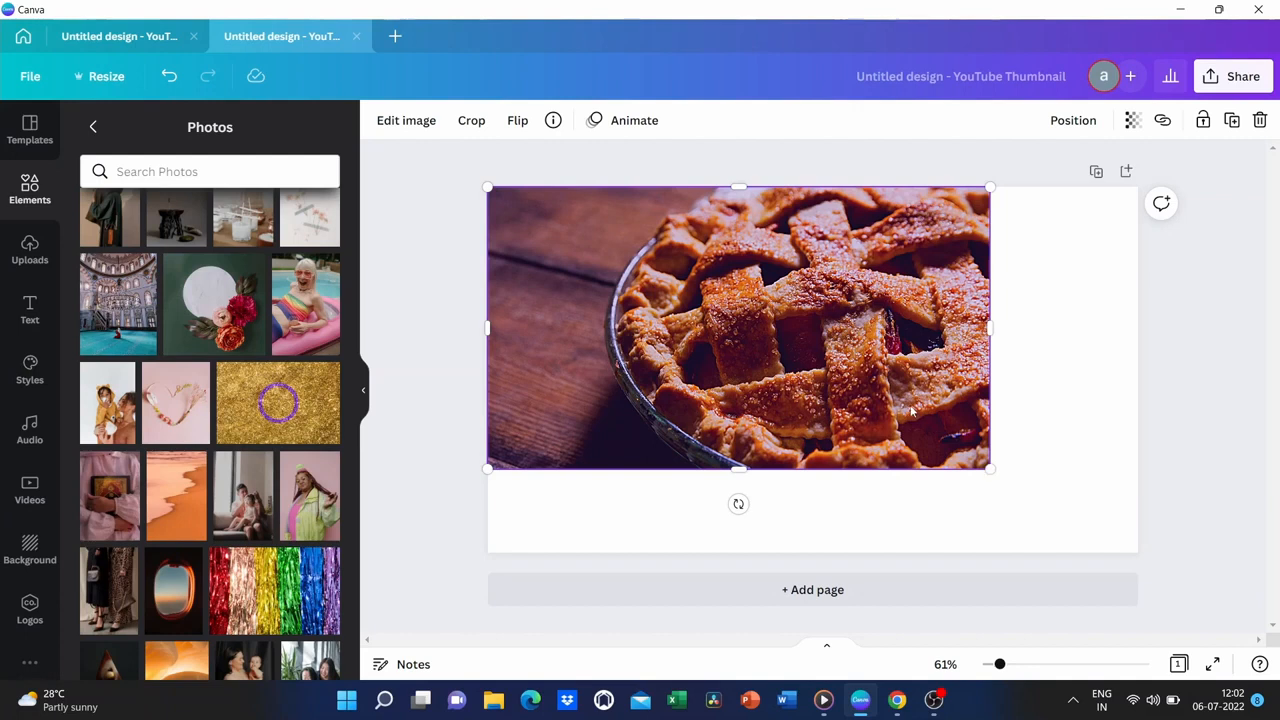
Set the pie image as the page background.
right_click(802, 320)
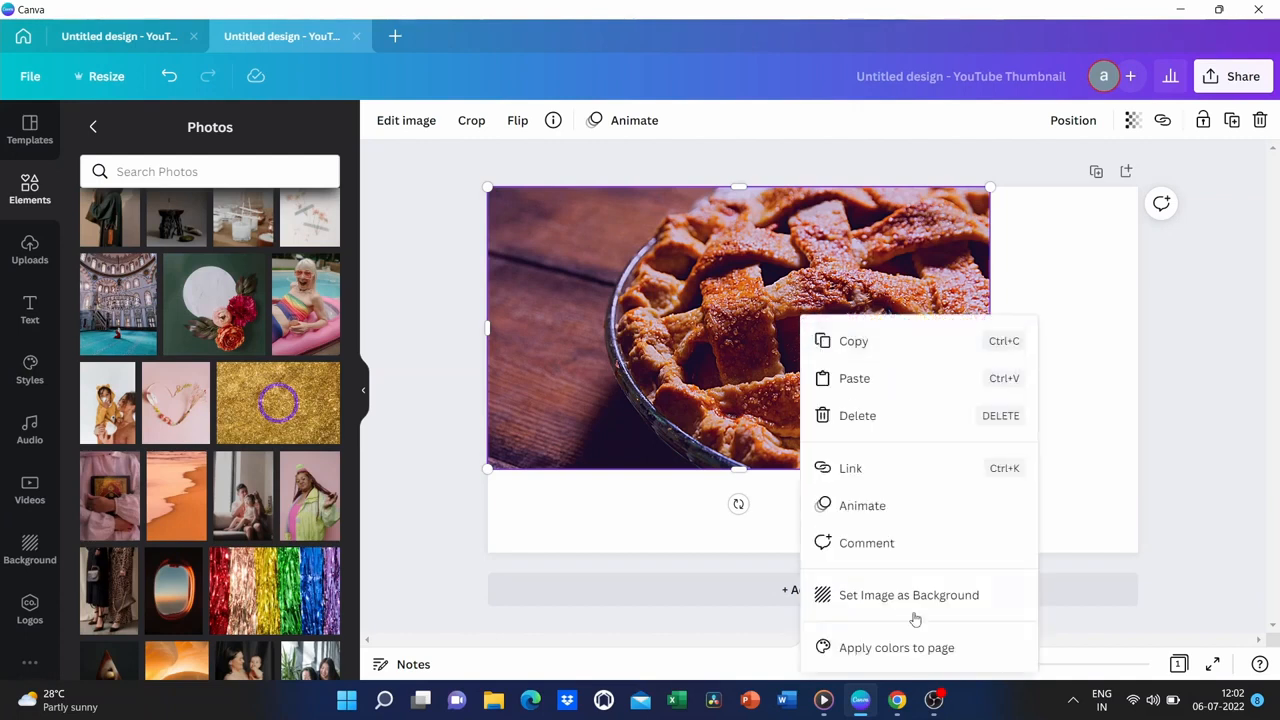
click(832, 600)
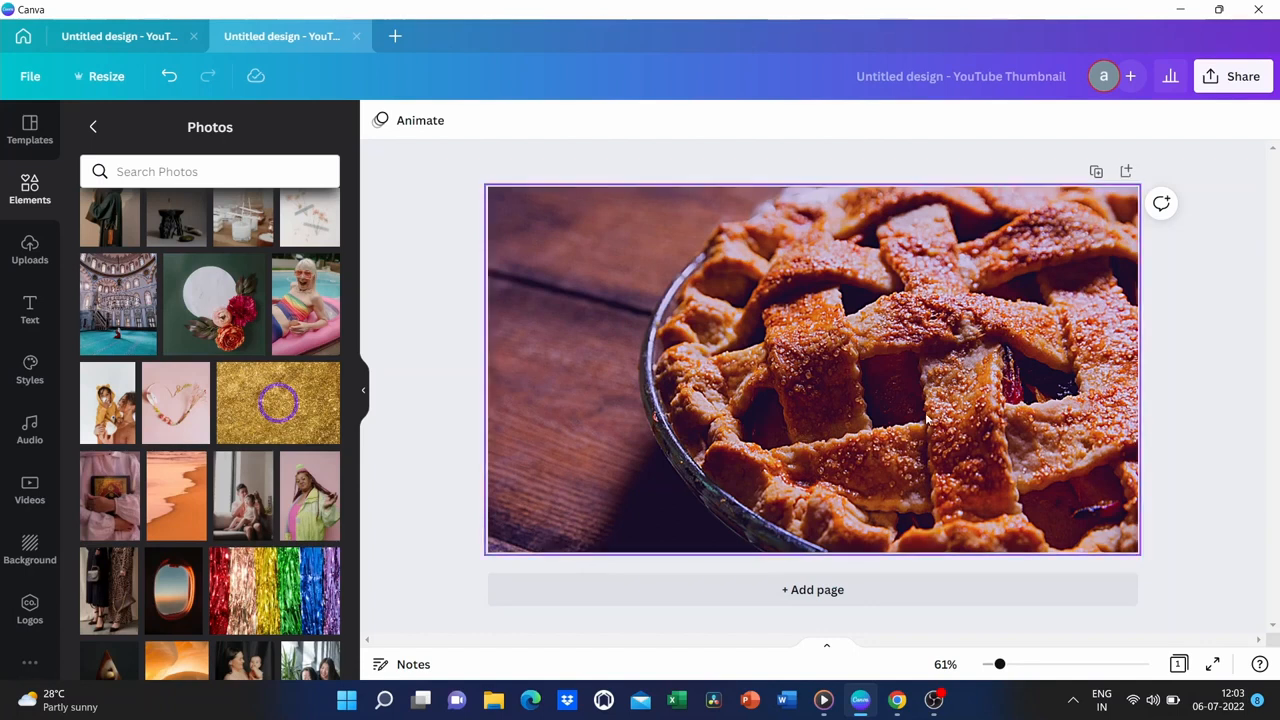
Look through the element categories, from lines, shapes and graphics through stickers, photos, videos and audio to charts and tables.
click(91, 126)
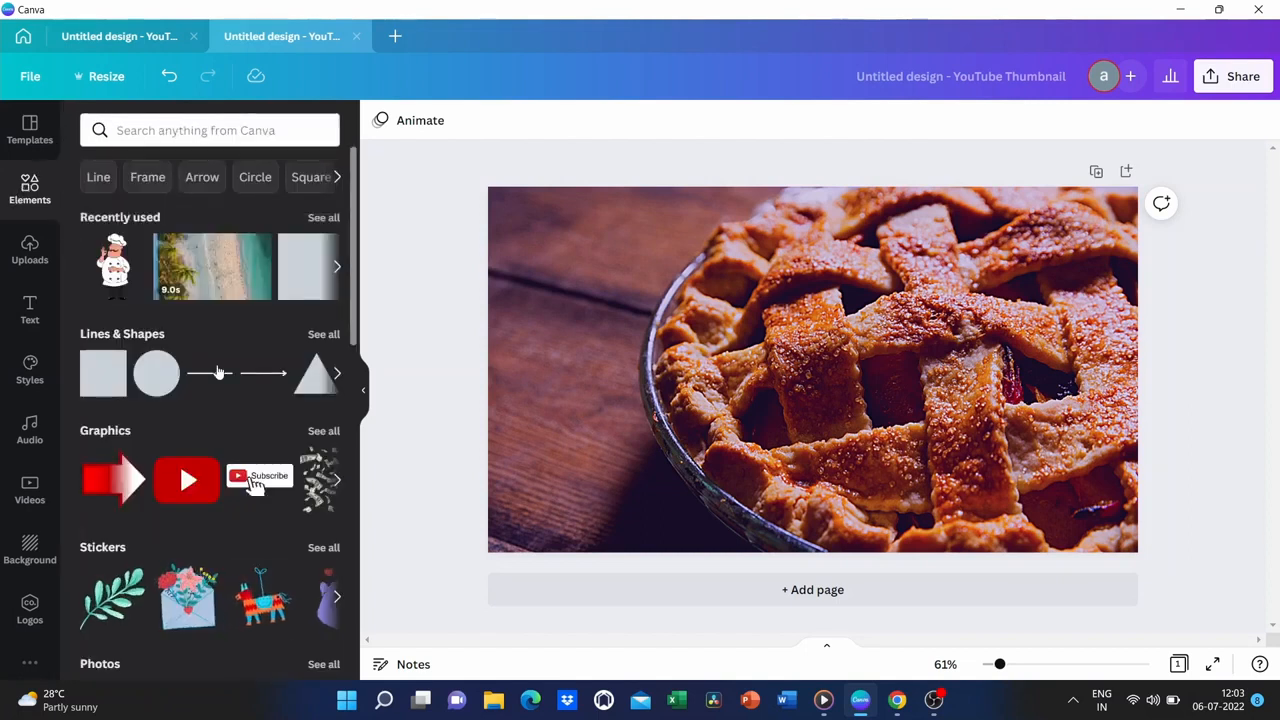
scroll(220, 478, down, 1)
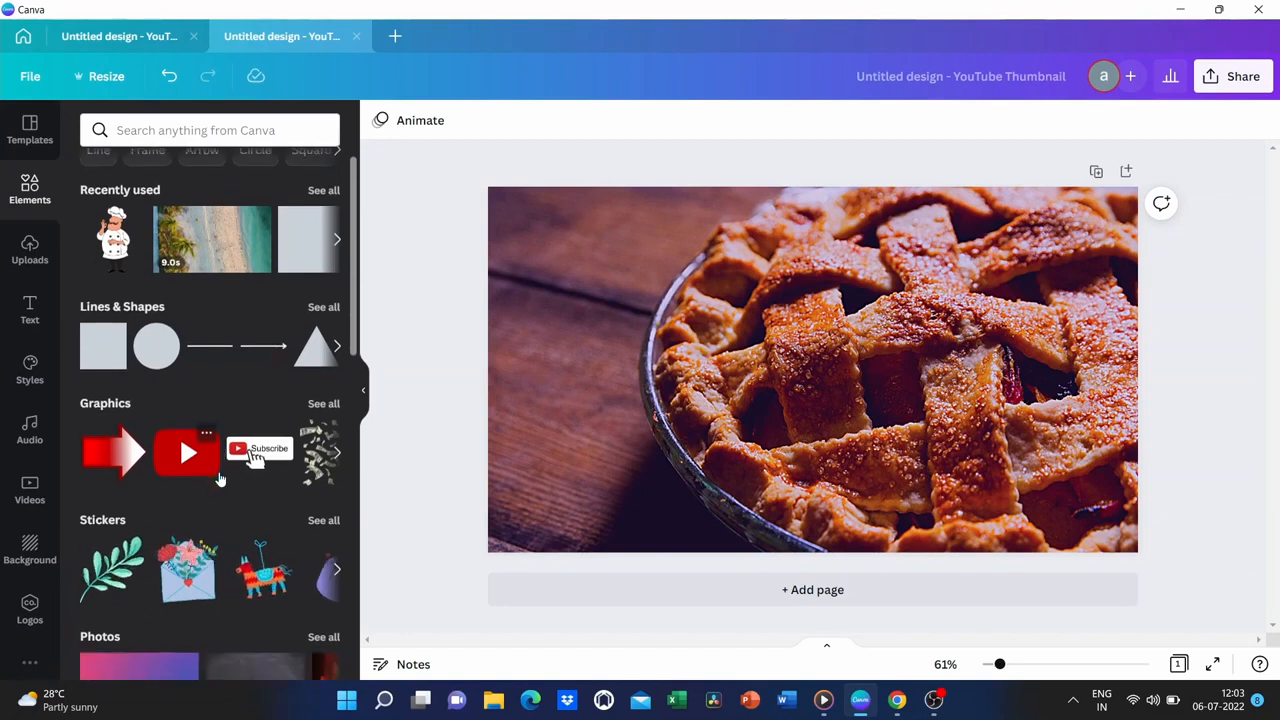
scroll(220, 478, up, 1)
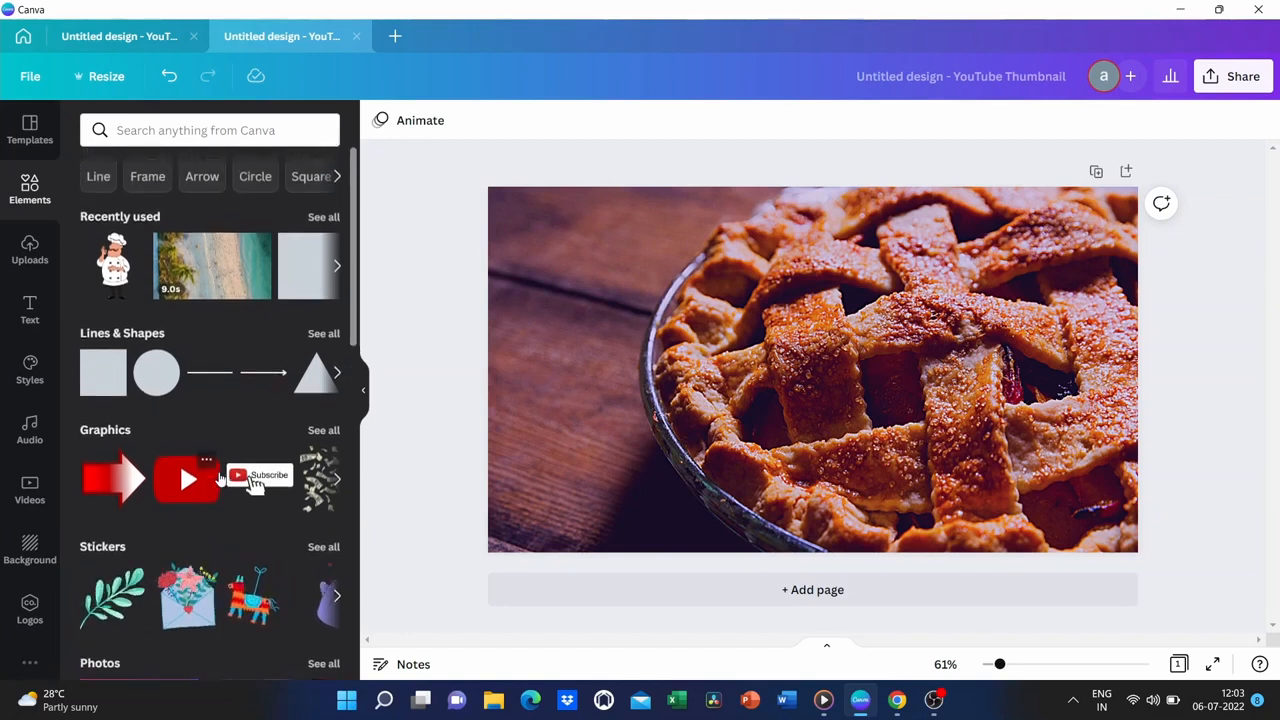
scroll(220, 478, down, 3)
scroll(220, 479, down, 10)
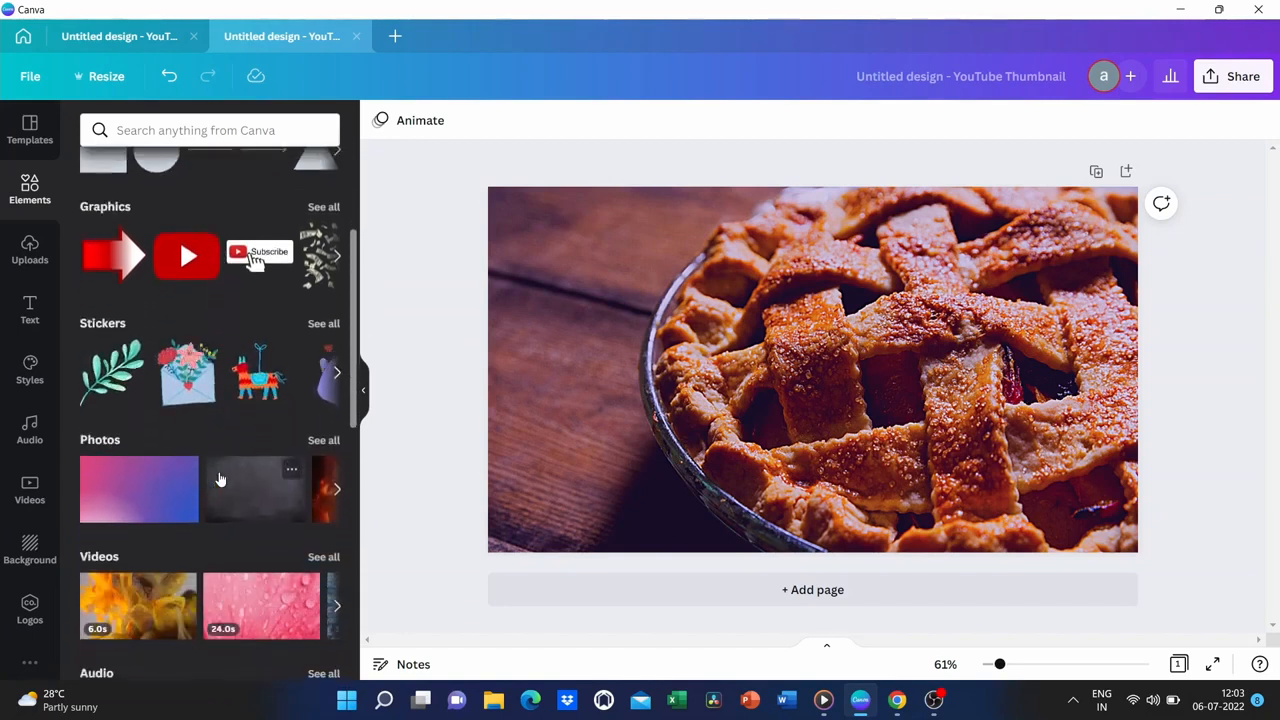
scroll(220, 479, down, 6)
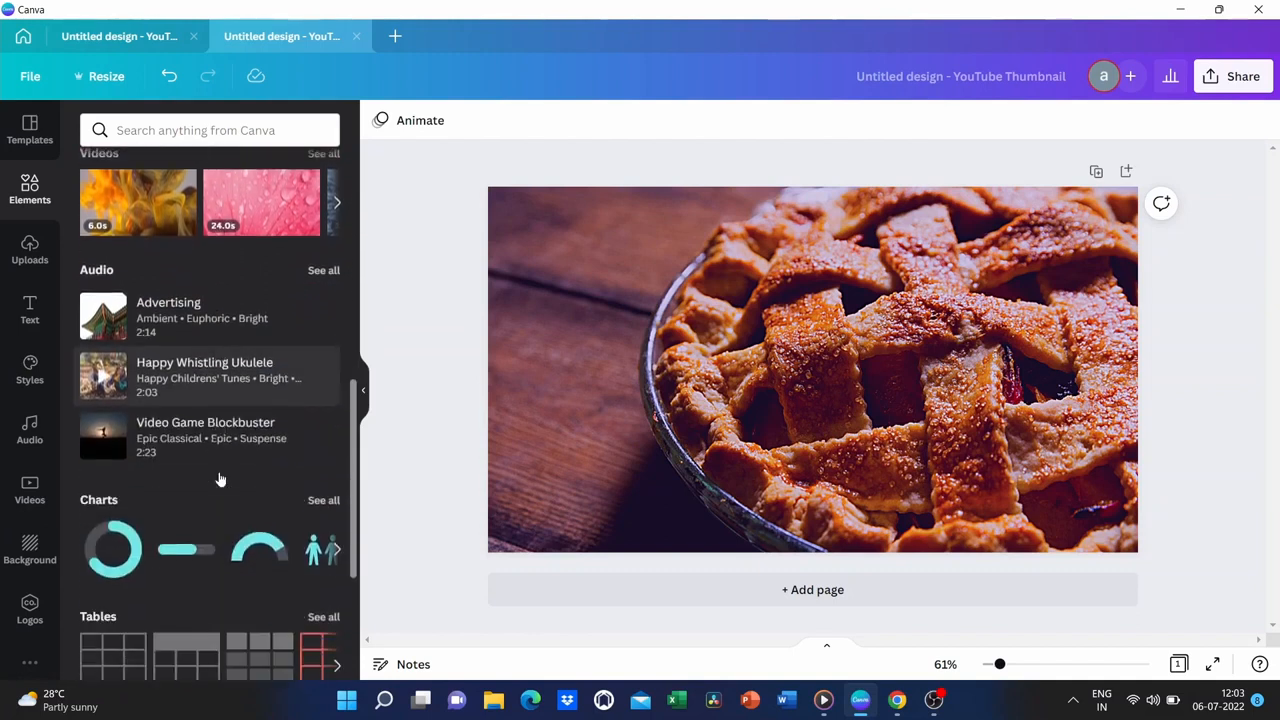
scroll(220, 479, up, 8)
scroll(220, 480, up, 2)
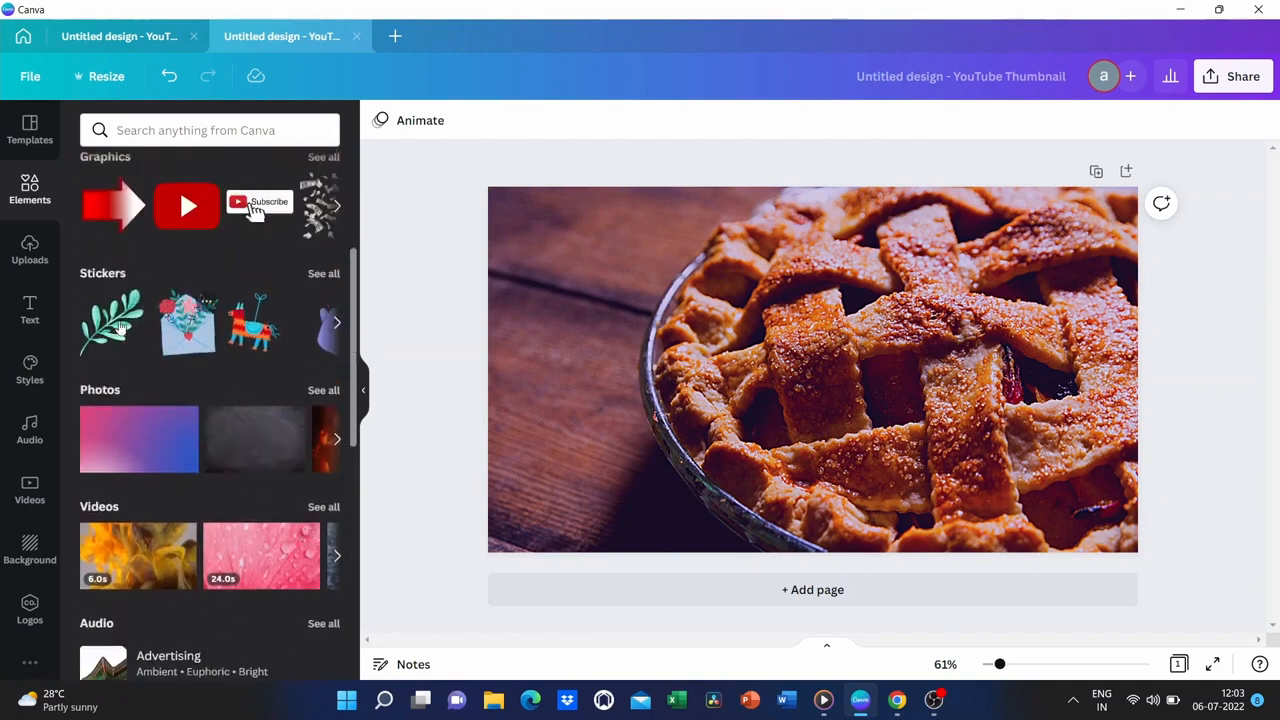
scroll(285, 325, right, 1)
scroll(285, 325, right, 2)
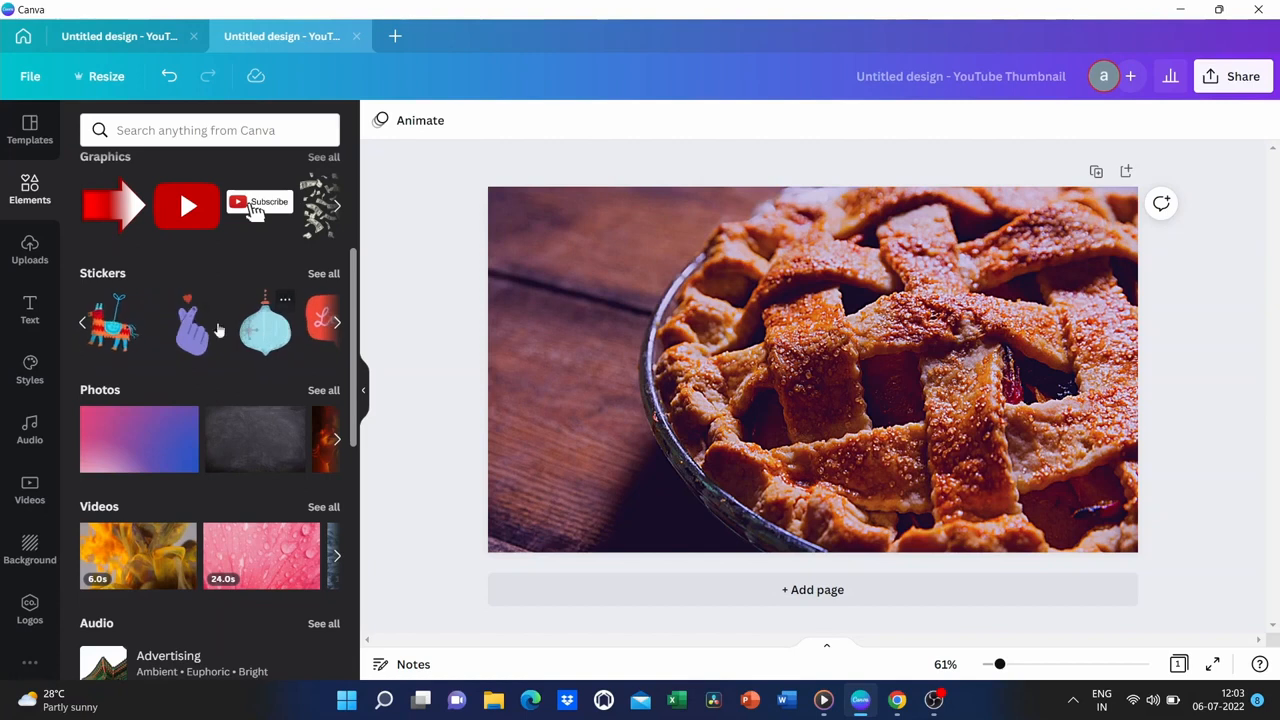
scroll(285, 342, down, 3)
scroll(285, 338, up, 10)
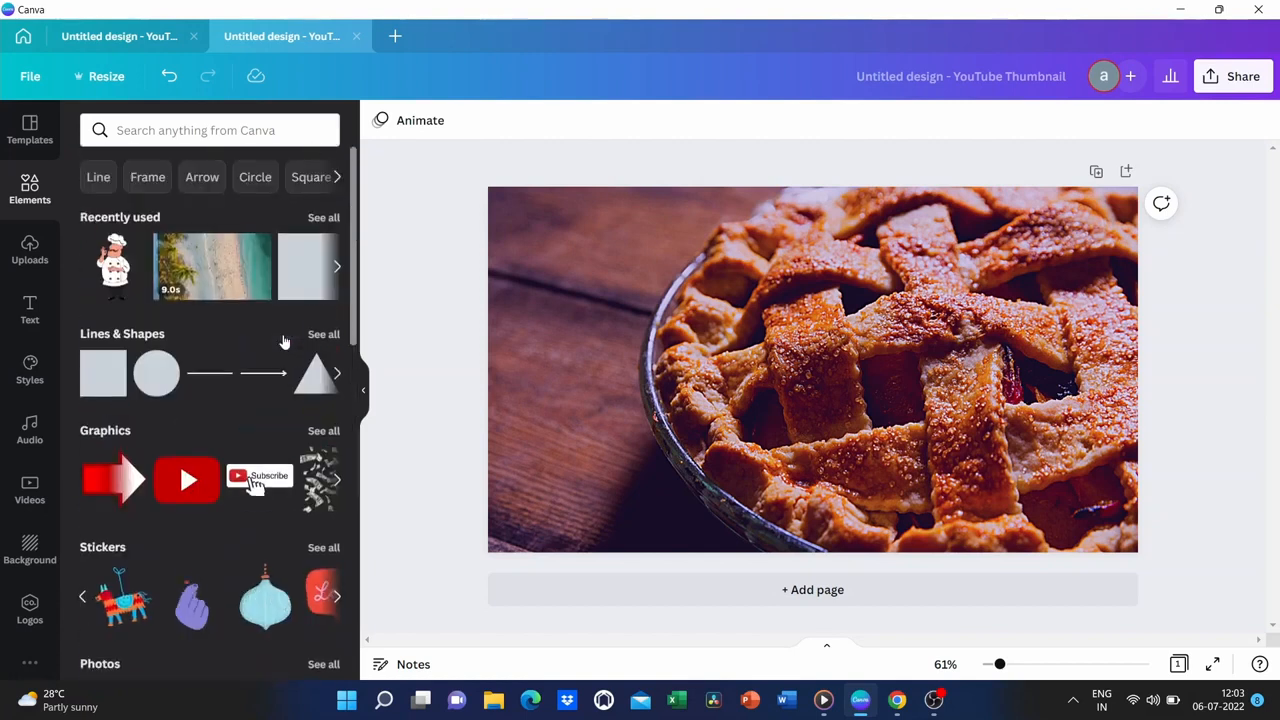
scroll(199, 403, down, 4)
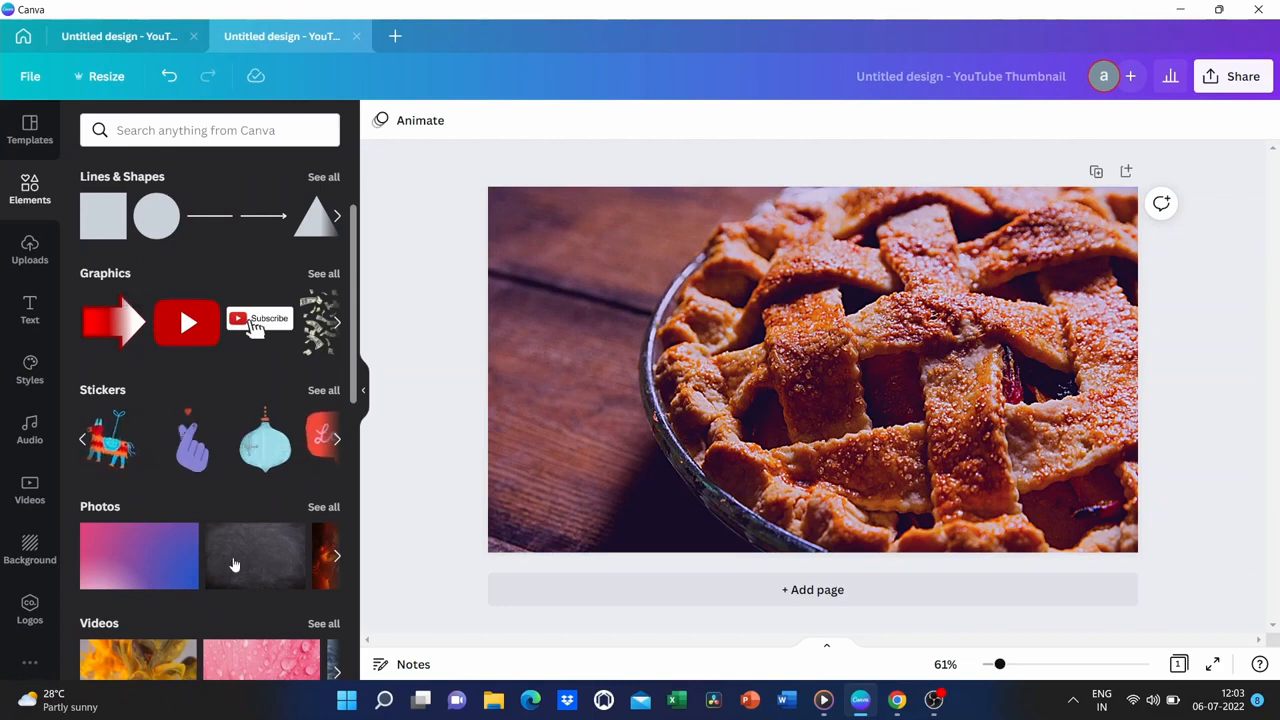
scroll(234, 560, down, 9)
scroll(234, 550, up, 14)
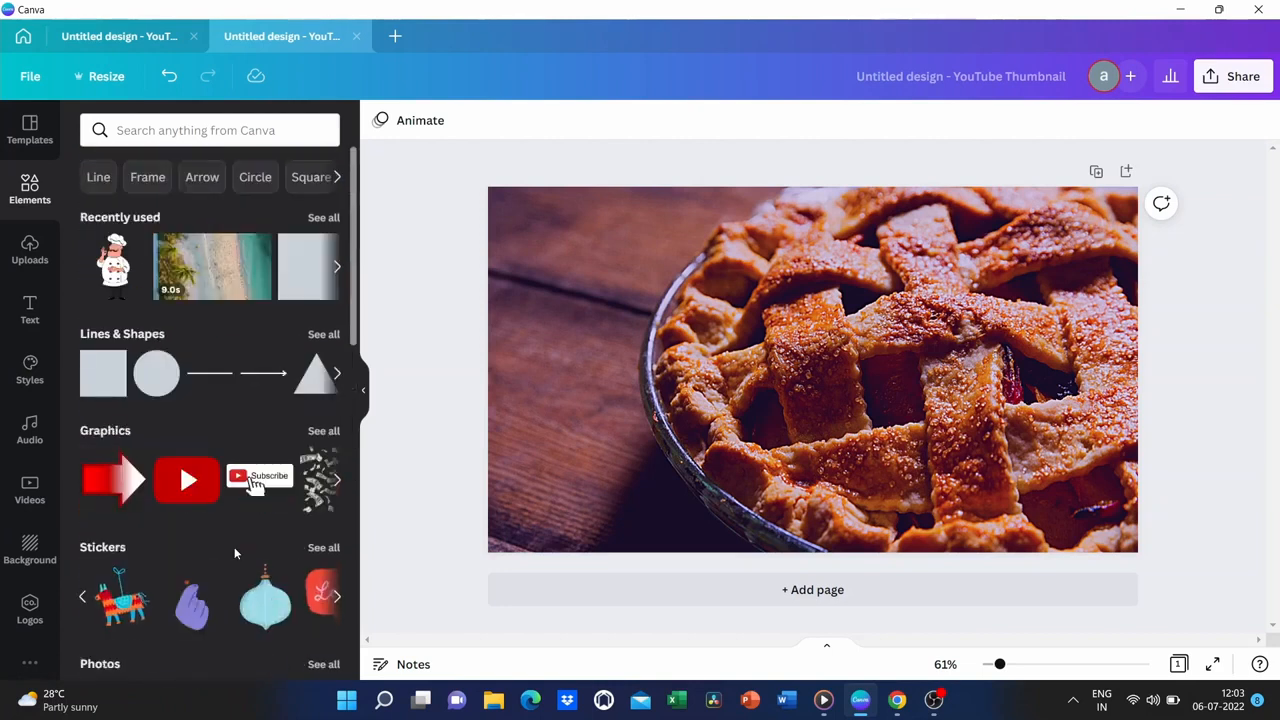
Search the elements for "pie" and place a single red-filled pie slice graphic over the left rim of the background pie.
click(196, 132)
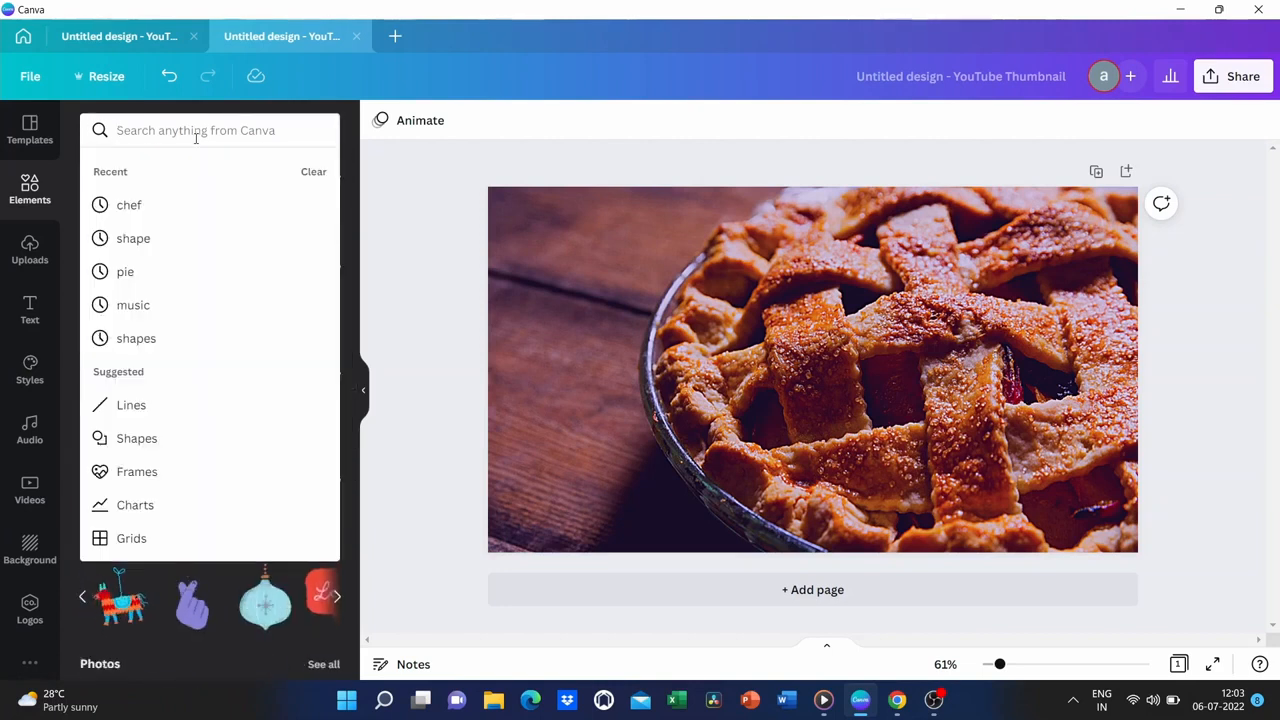
text(pie)
key(Return)
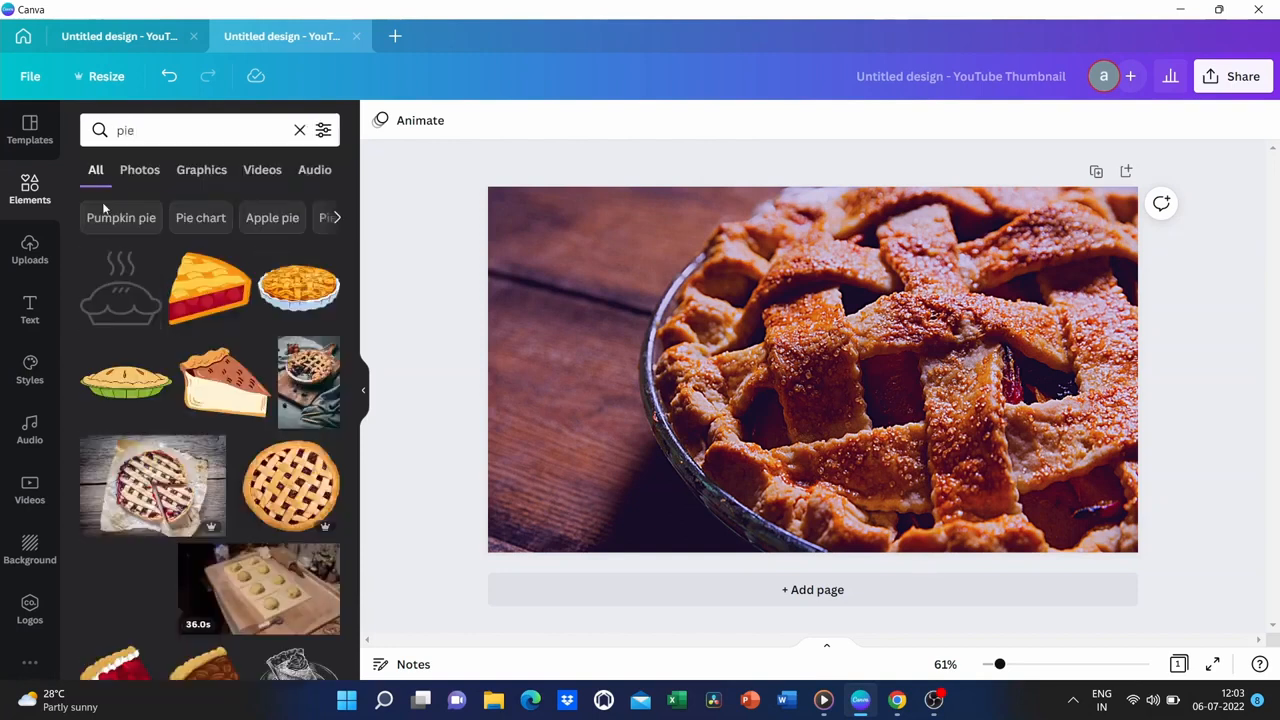
click(206, 281)
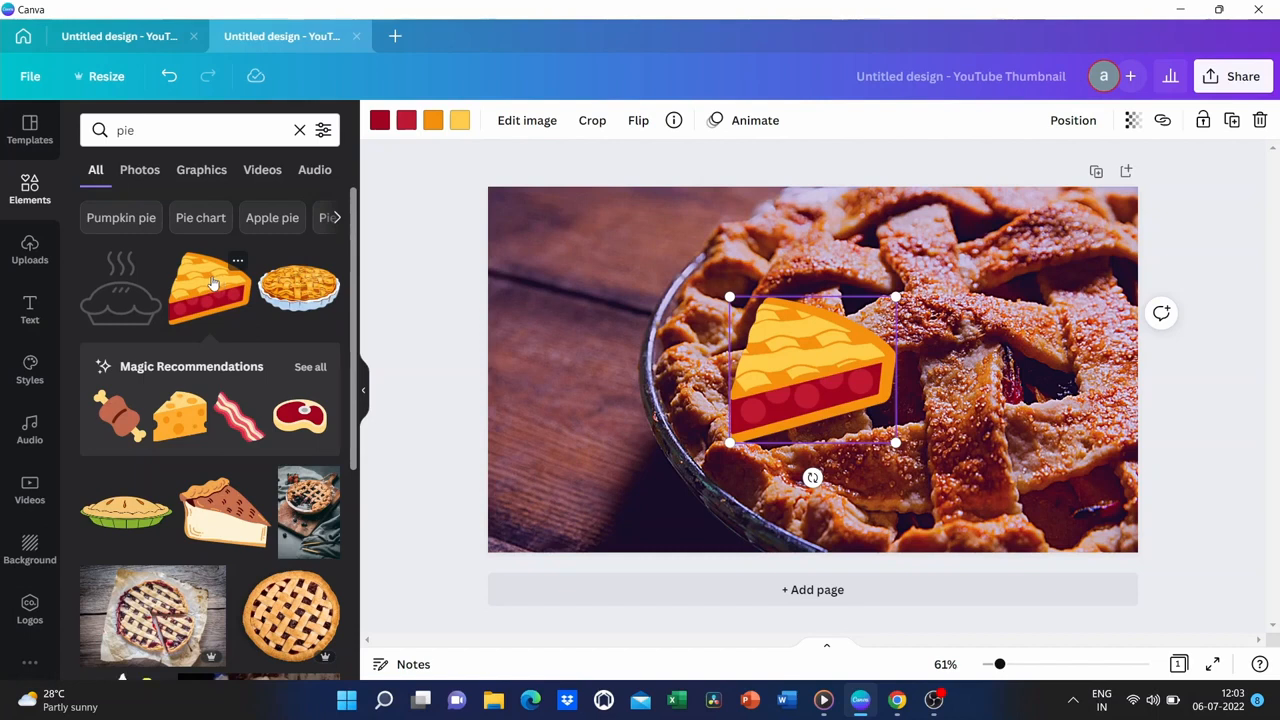
click(212, 285)
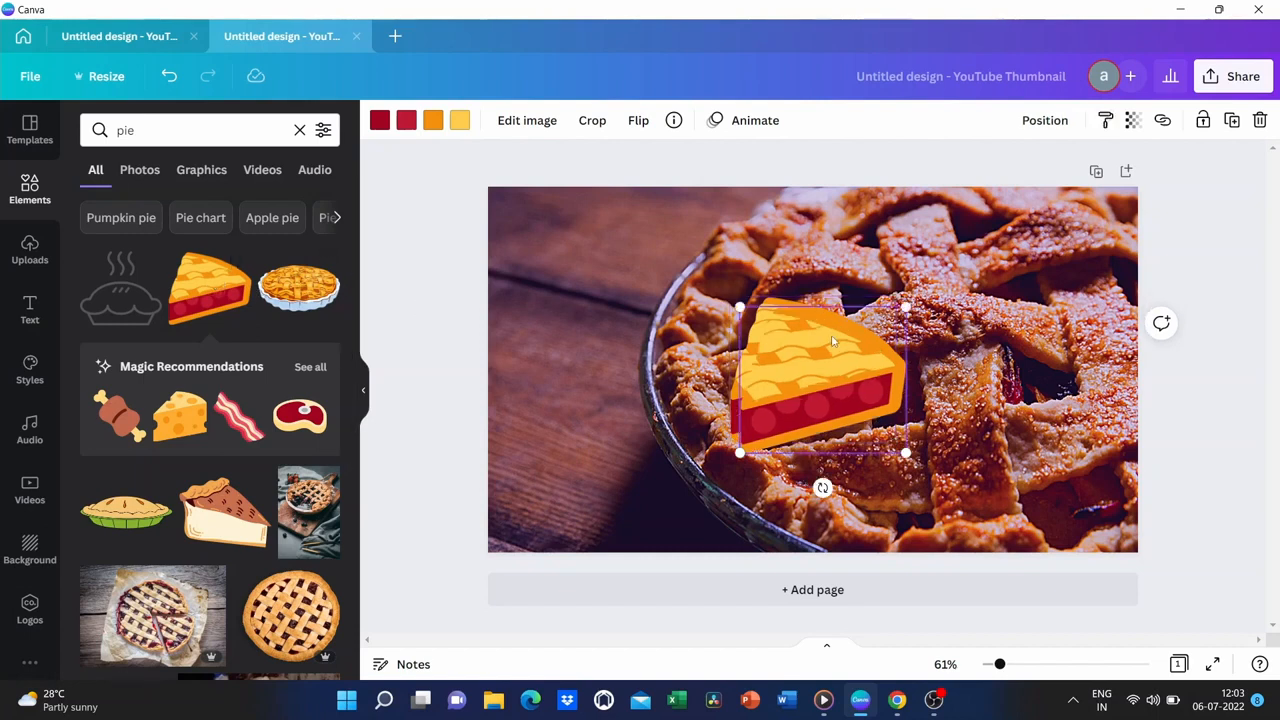
key(Delete)
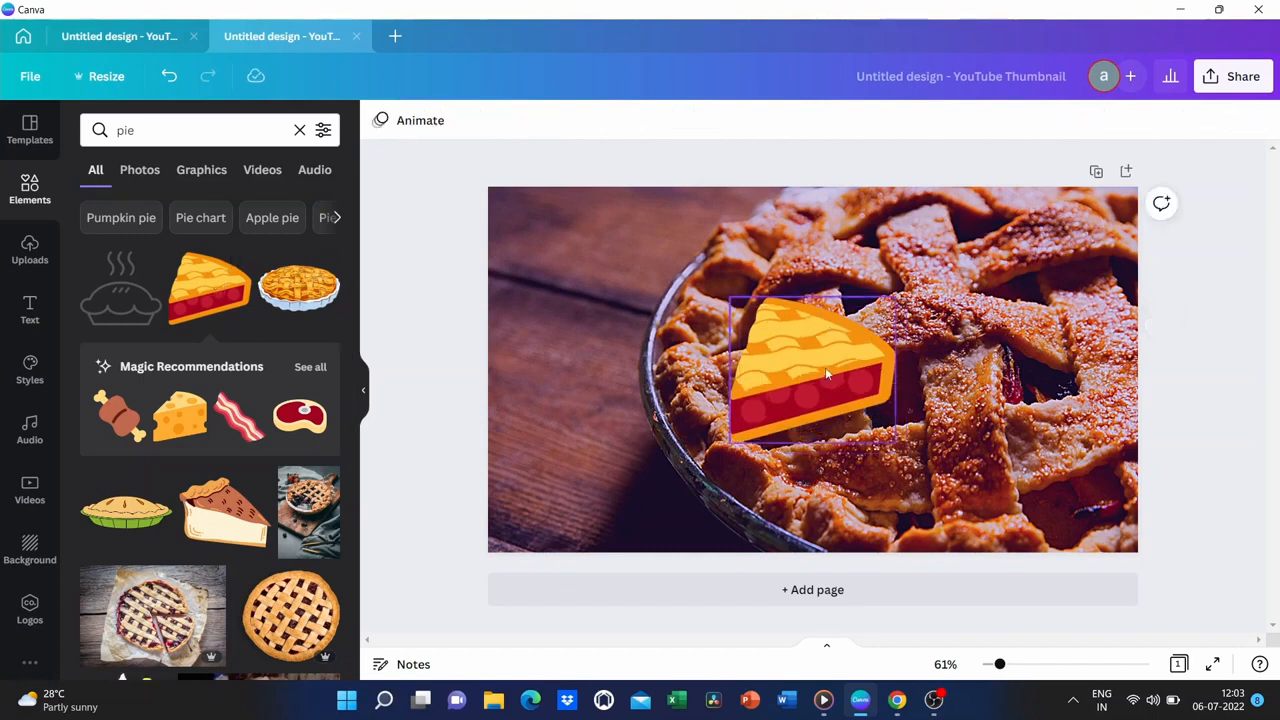
drag(825, 370, 732, 341)
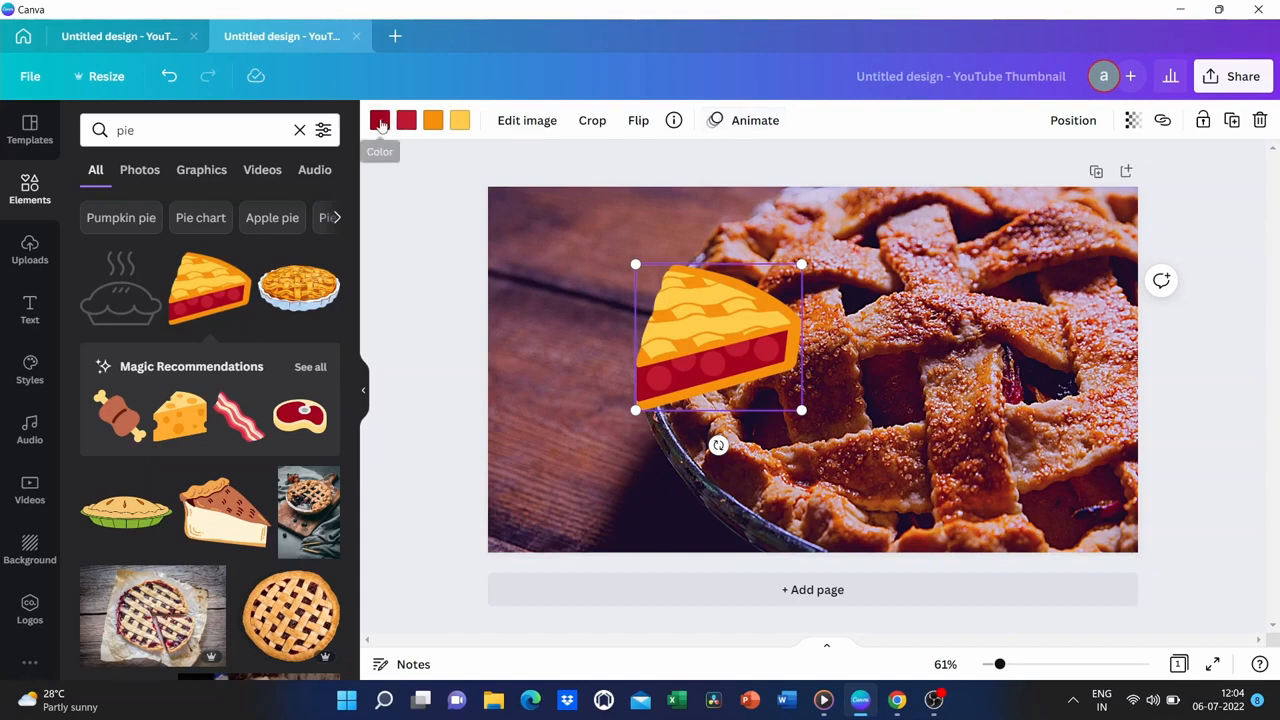
Change the pie slice's dark red filling colour to #690112.
click(380, 121)
click(97, 207)
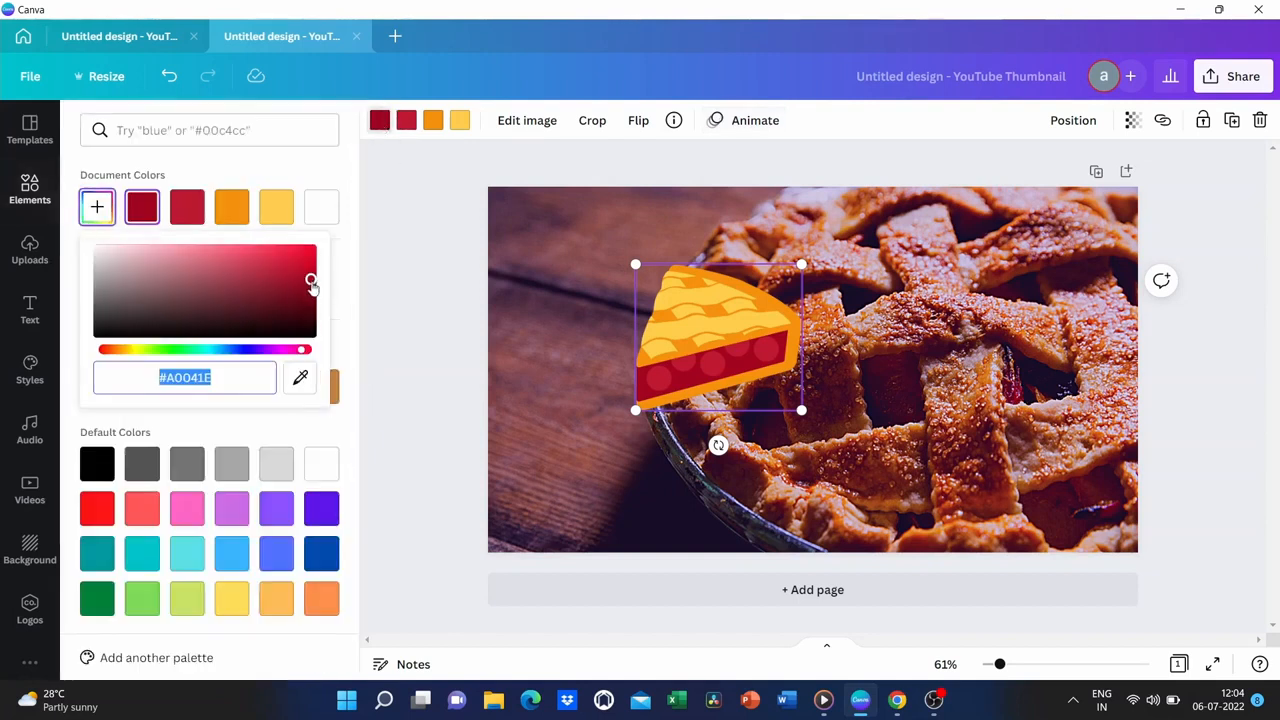
drag(312, 287, 311, 300)
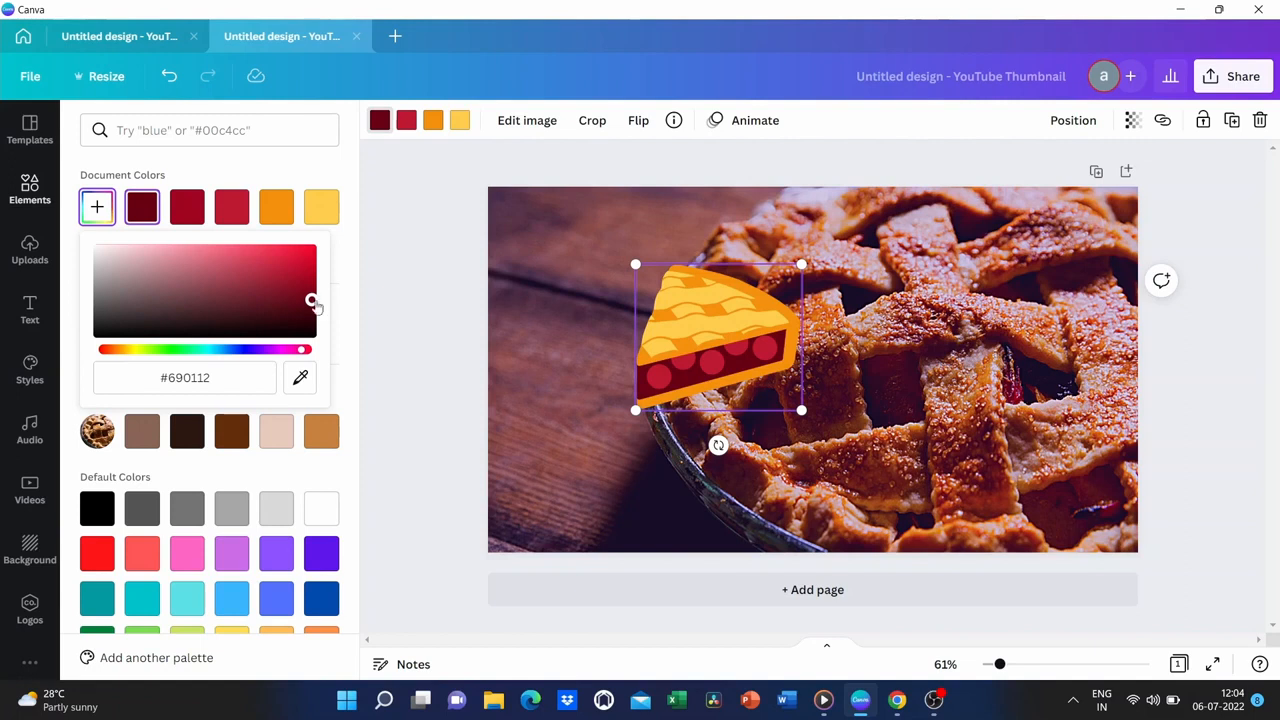
click(593, 269)
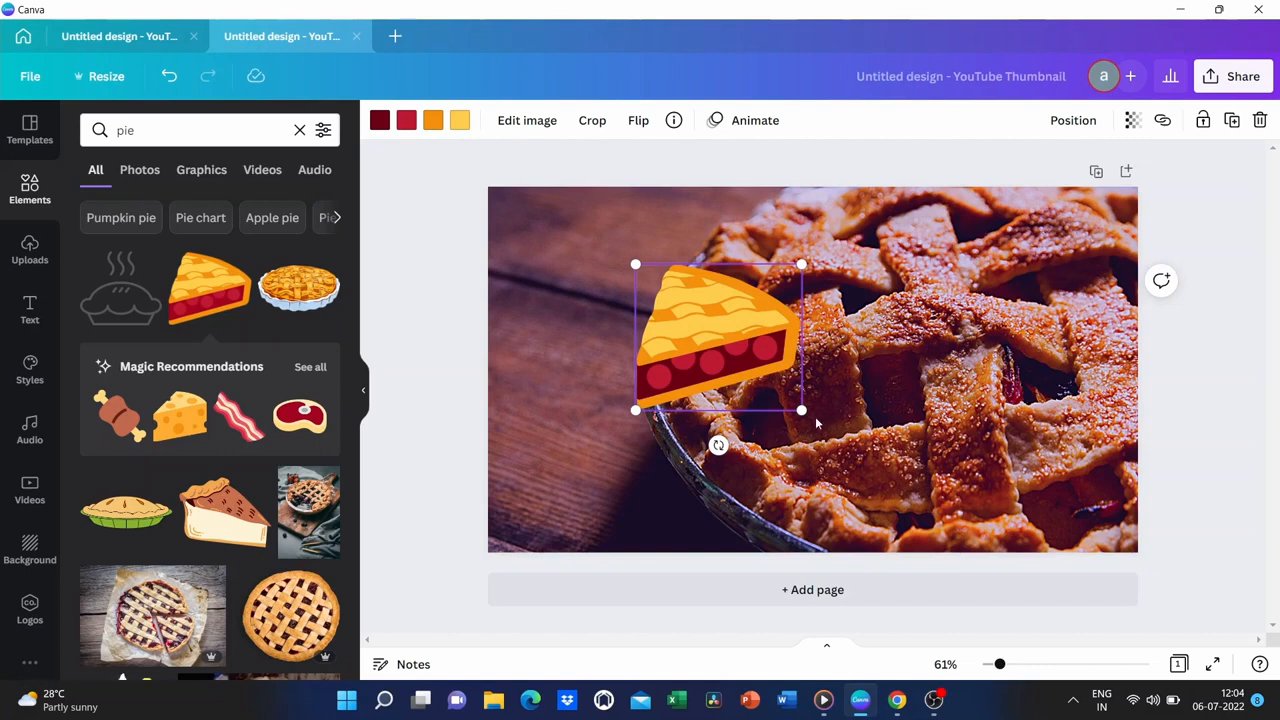
Shrink and slightly tilt the pie slice, and duplicate it so one sits on the upper-left wood and one on the pie's lower-left rim.
drag(803, 410, 688, 378)
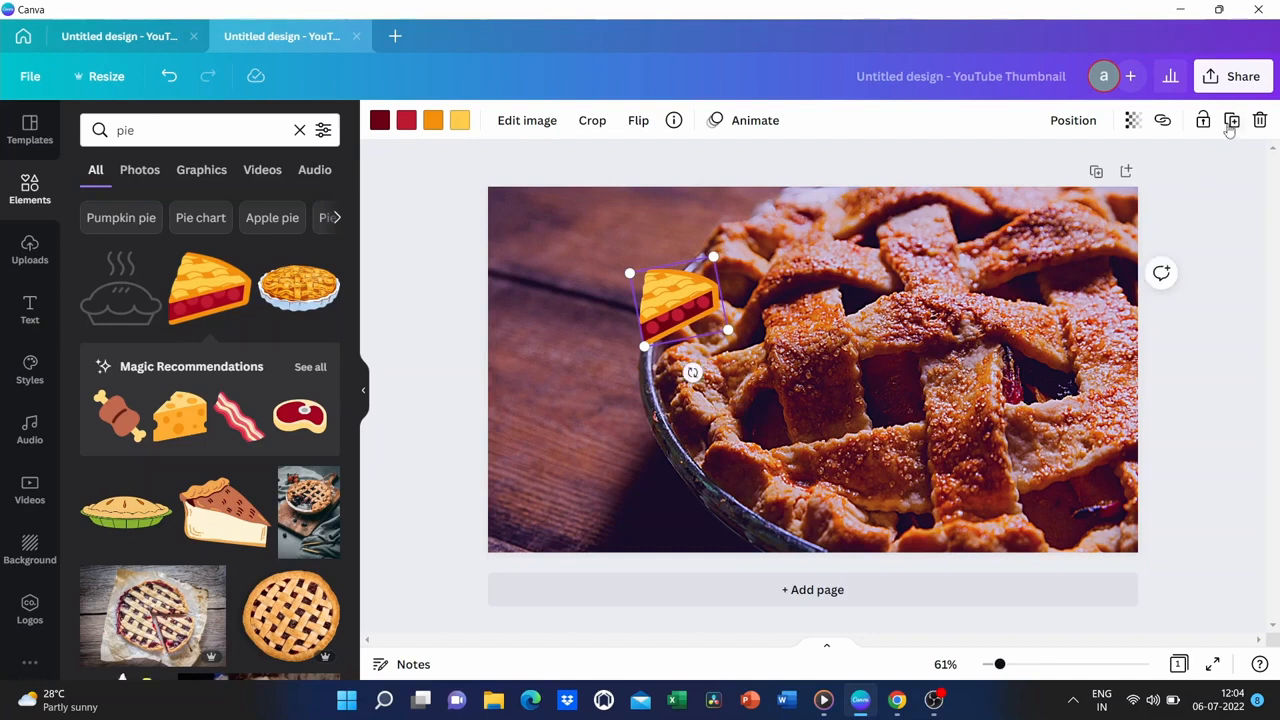
click(1231, 120)
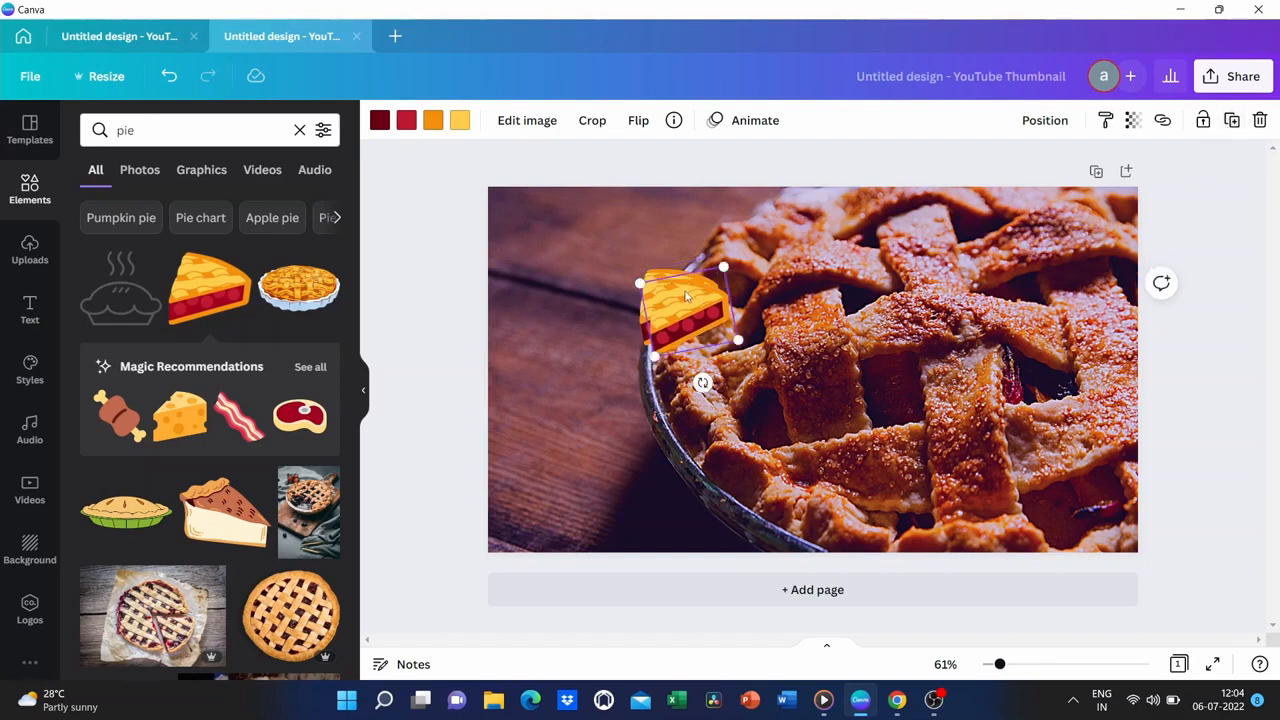
drag(686, 296, 754, 462)
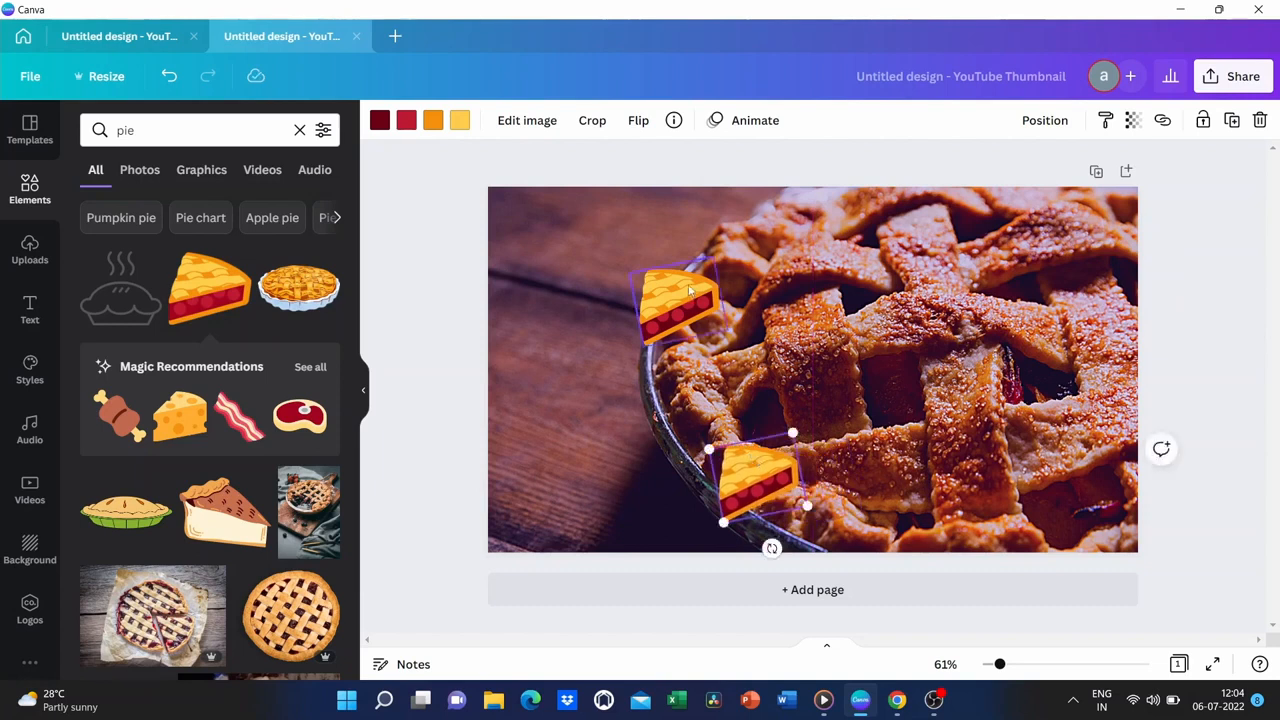
drag(689, 290, 586, 258)
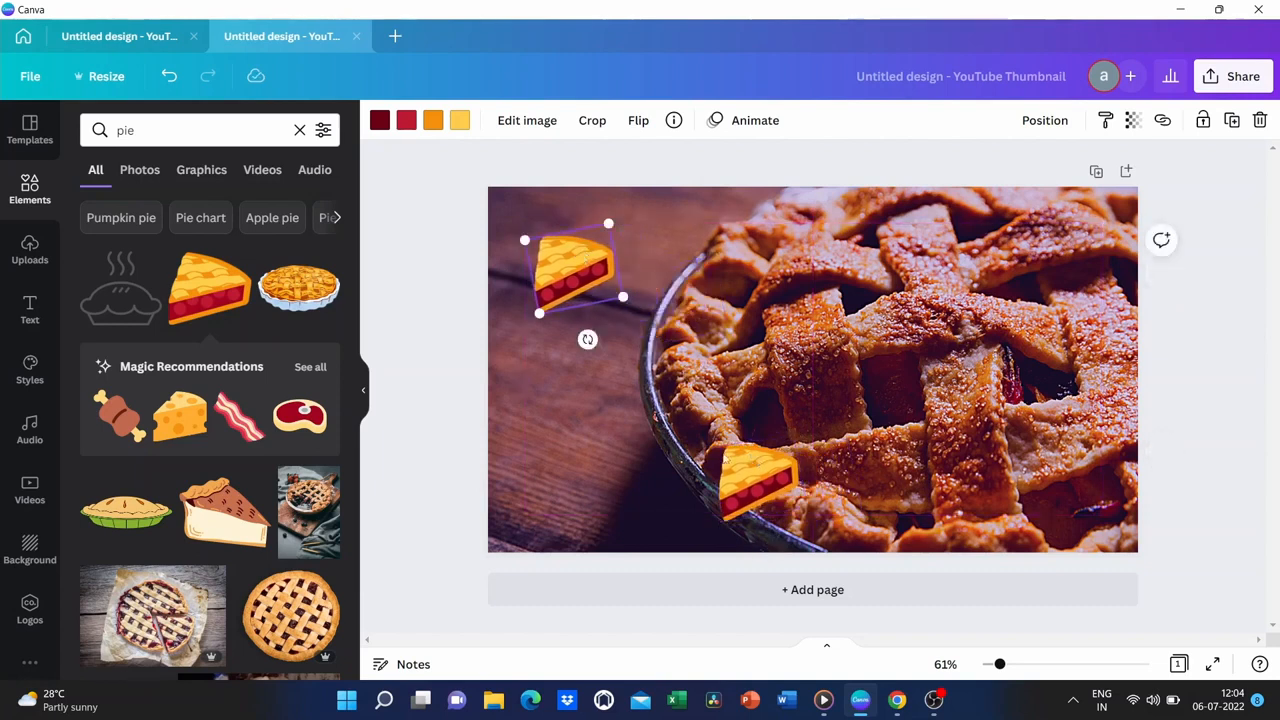
click(757, 480)
drag(758, 548, 764, 553)
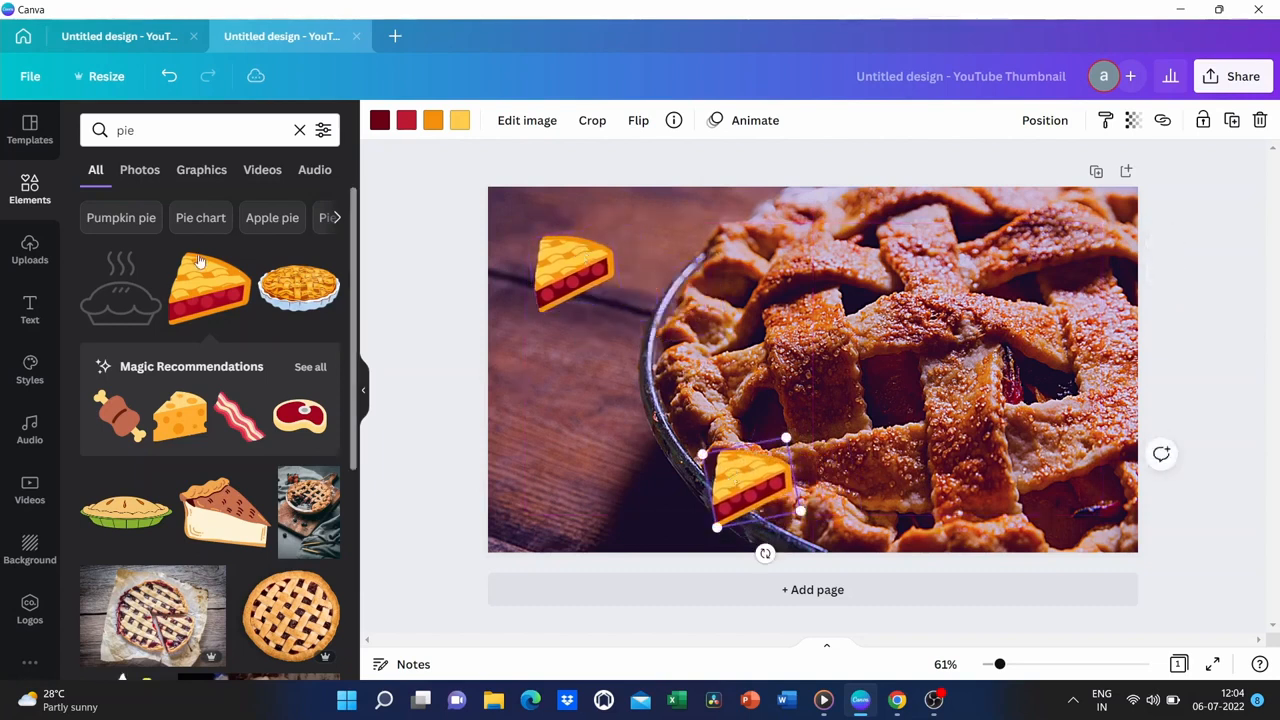
Search the elements for "shape" and add the plain square to the page.
click(29, 194)
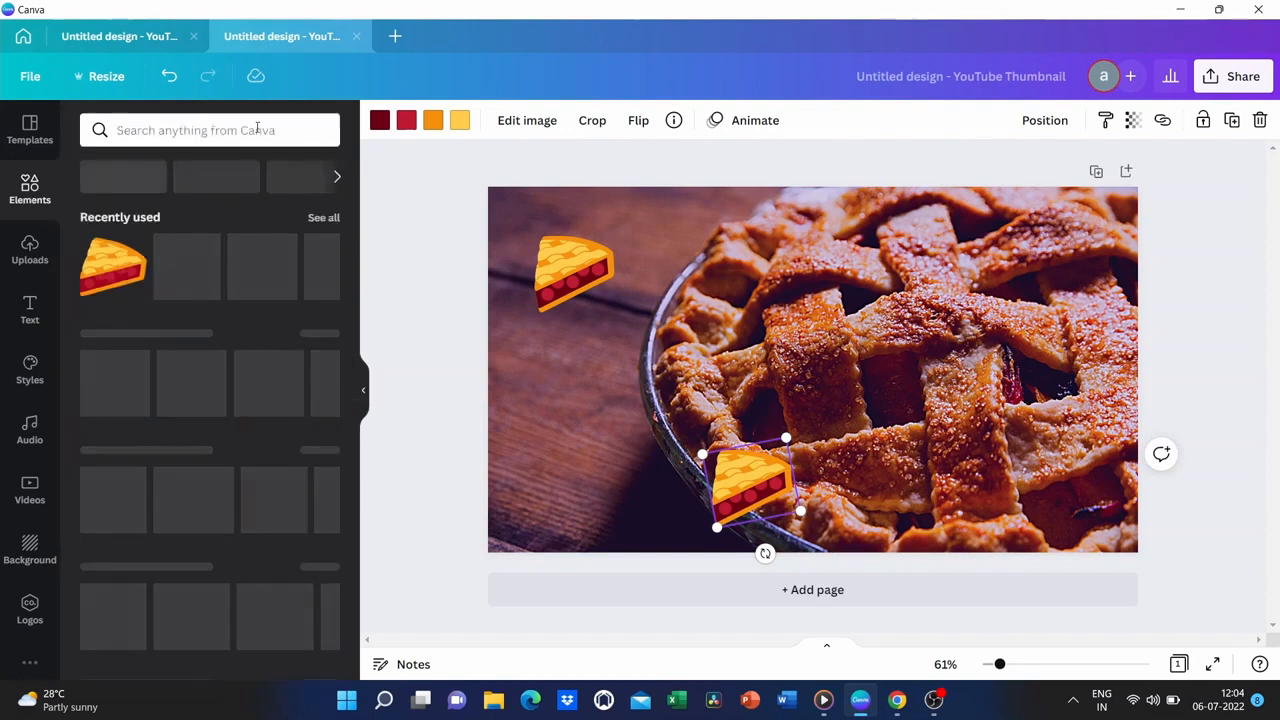
click(257, 129)
text(shap)
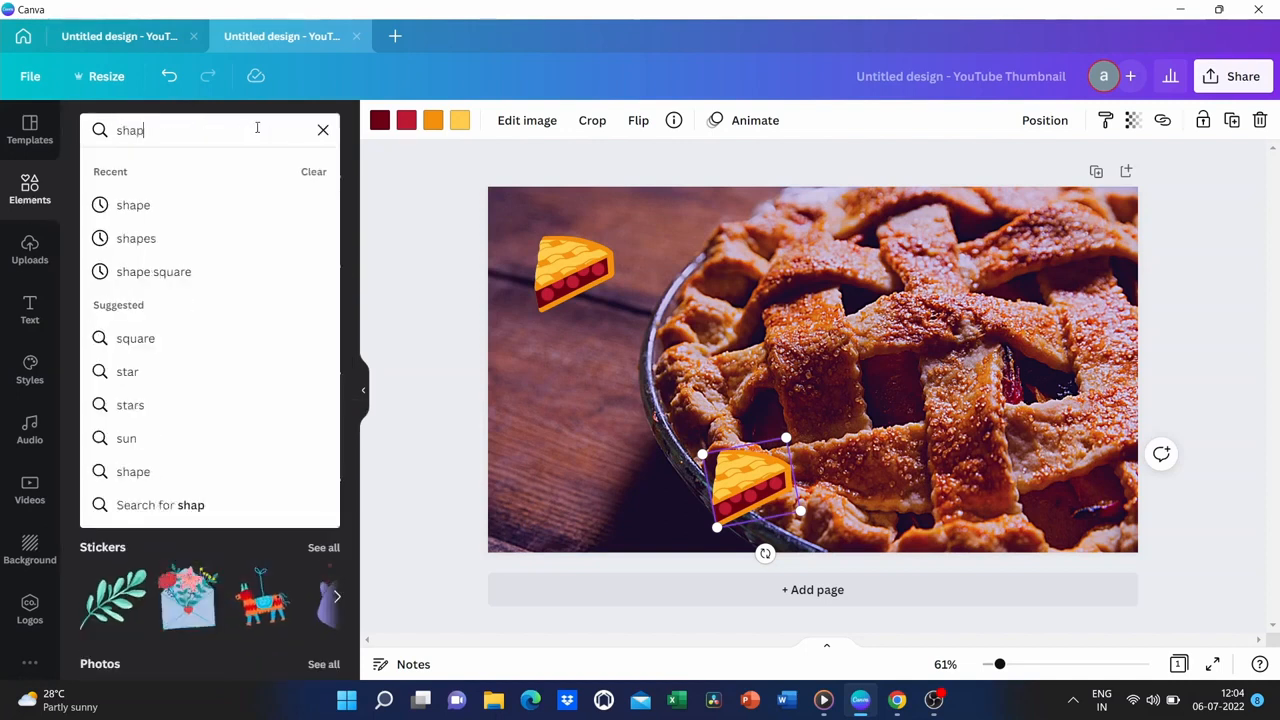
text(e)
key(Return)
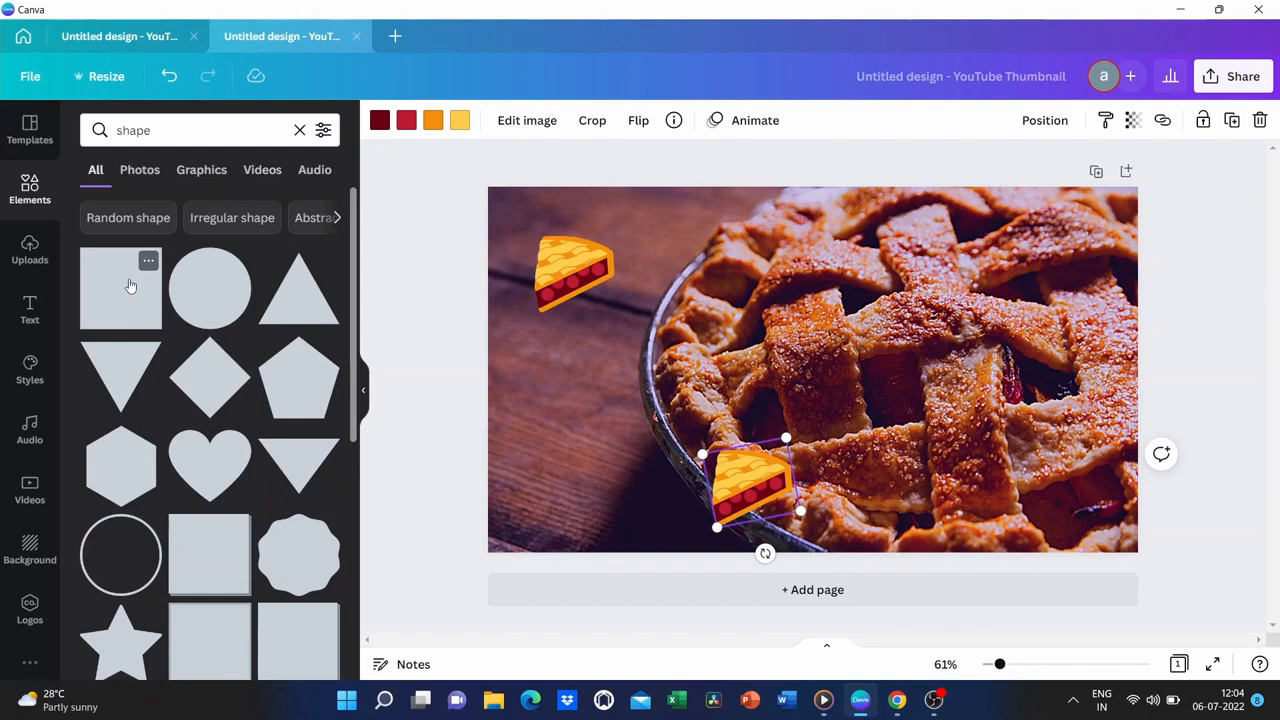
click(130, 286)
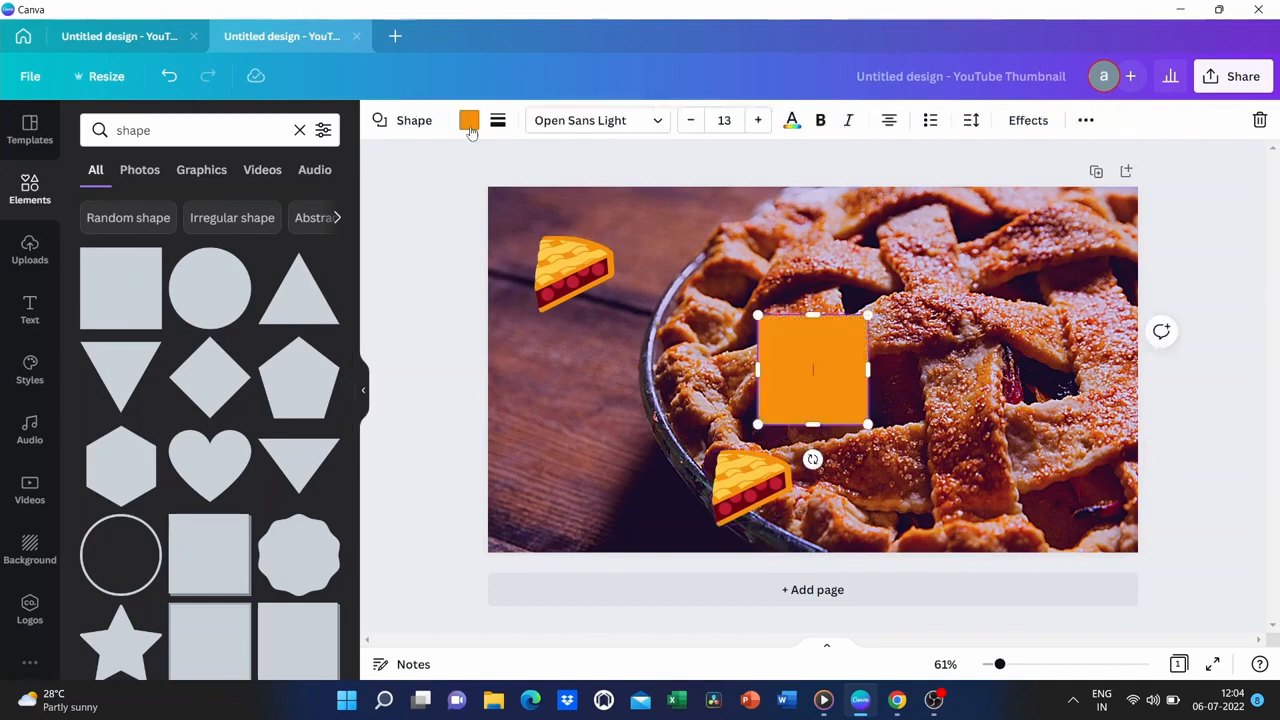
Move the orange square to the left half of the page and enlarge it into a tall rectangle reaching near the page's lower edge.
click(962, 330)
drag(840, 366, 556, 257)
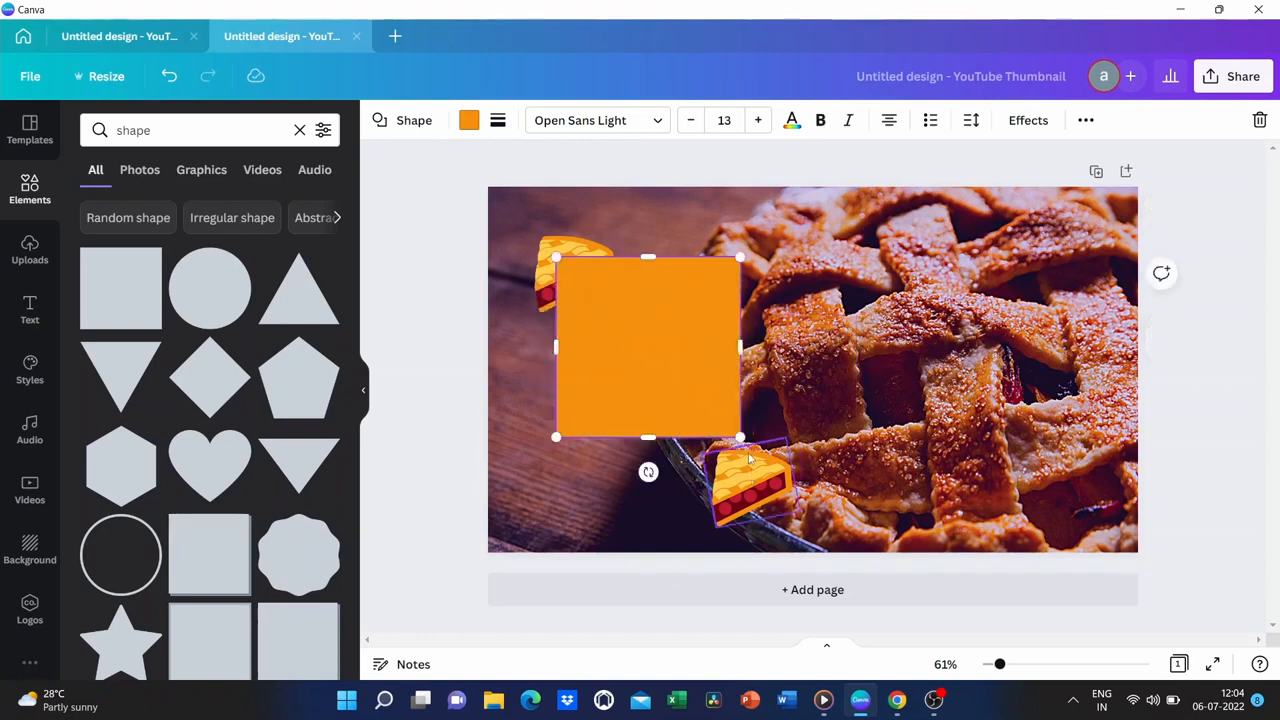
drag(740, 437, 767, 536)
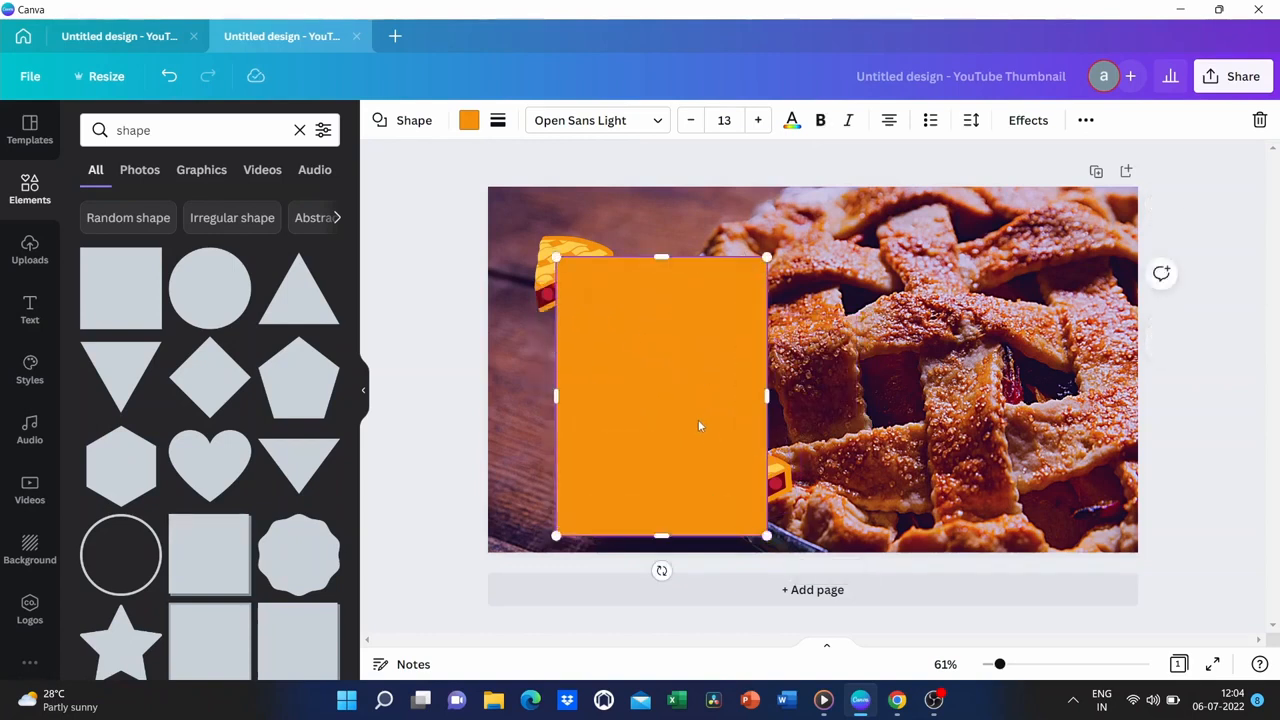
Nudge the orange rectangle slightly up on the page and recolour it medium grey from the default colours.
drag(699, 426, 695, 418)
click(476, 127)
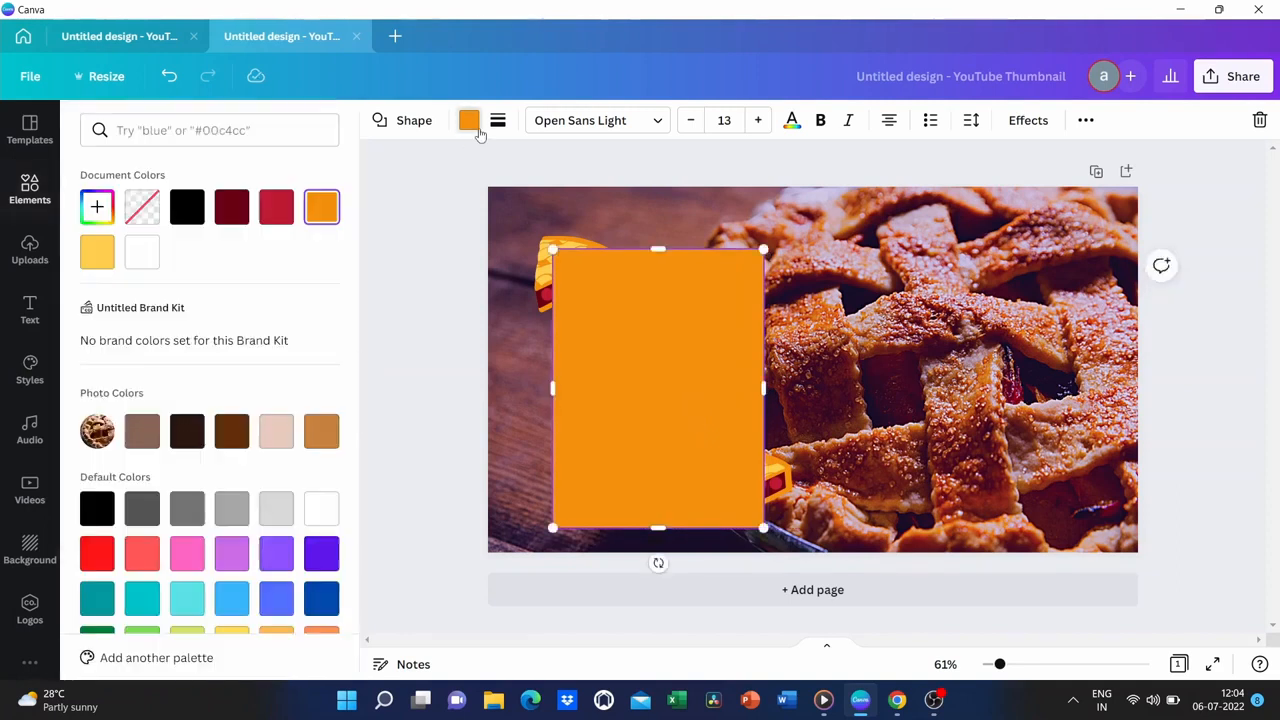
click(231, 507)
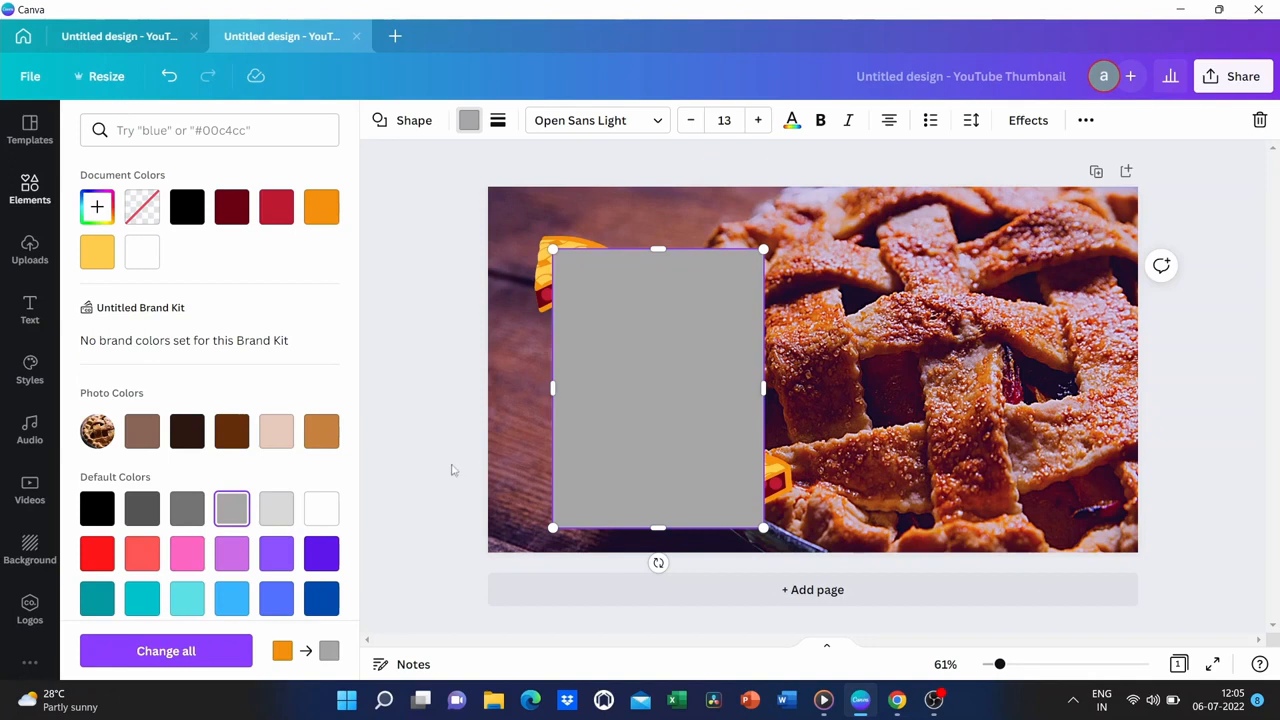
click(543, 268)
drag(543, 268, 798, 469)
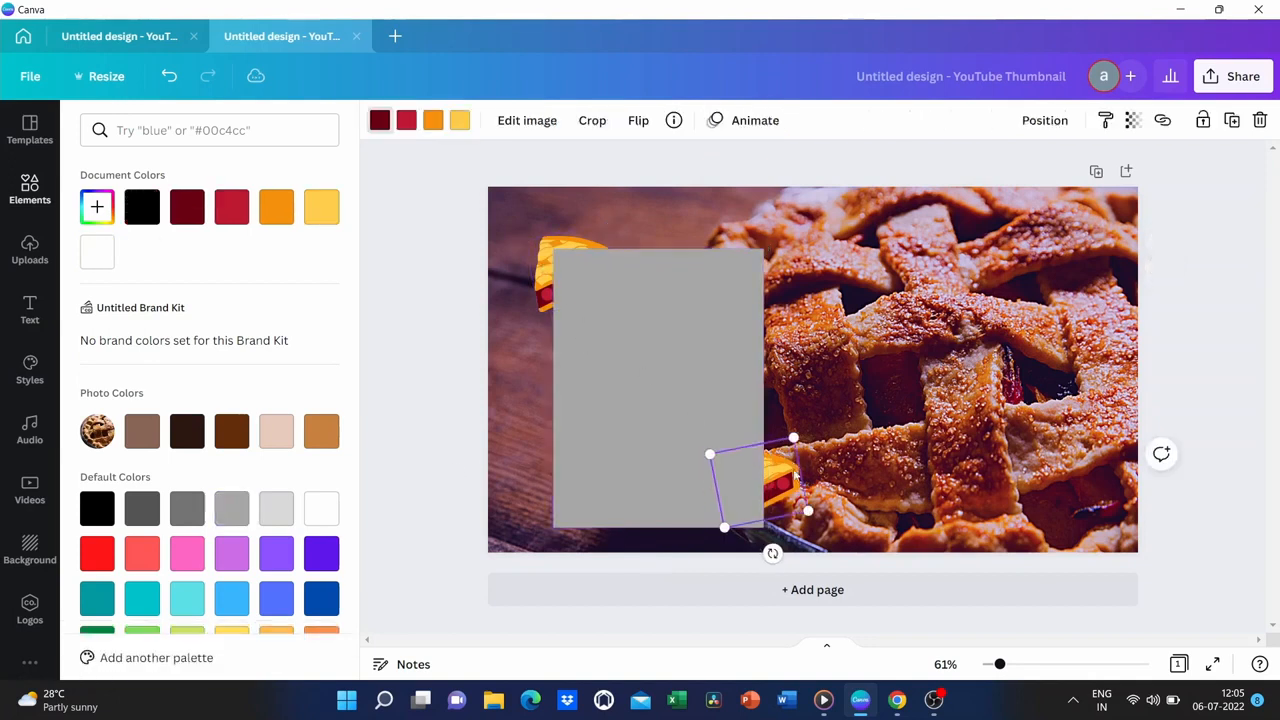
click(549, 258)
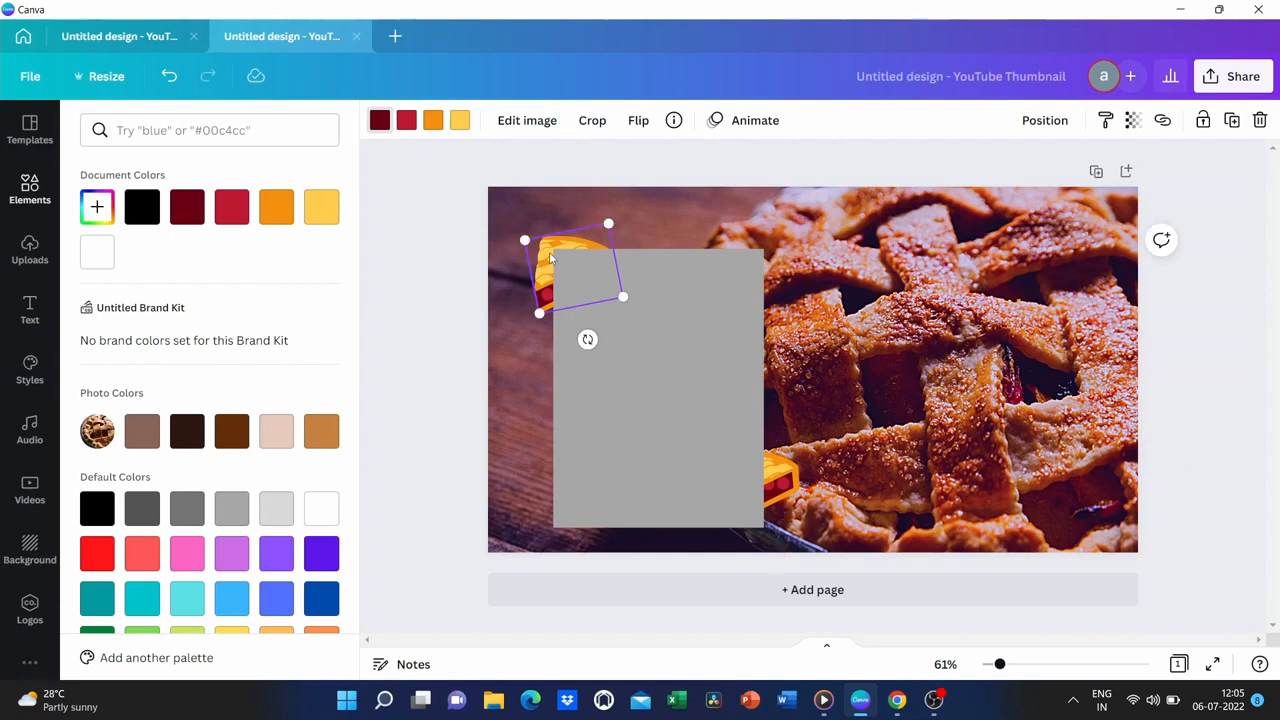
click(791, 487)
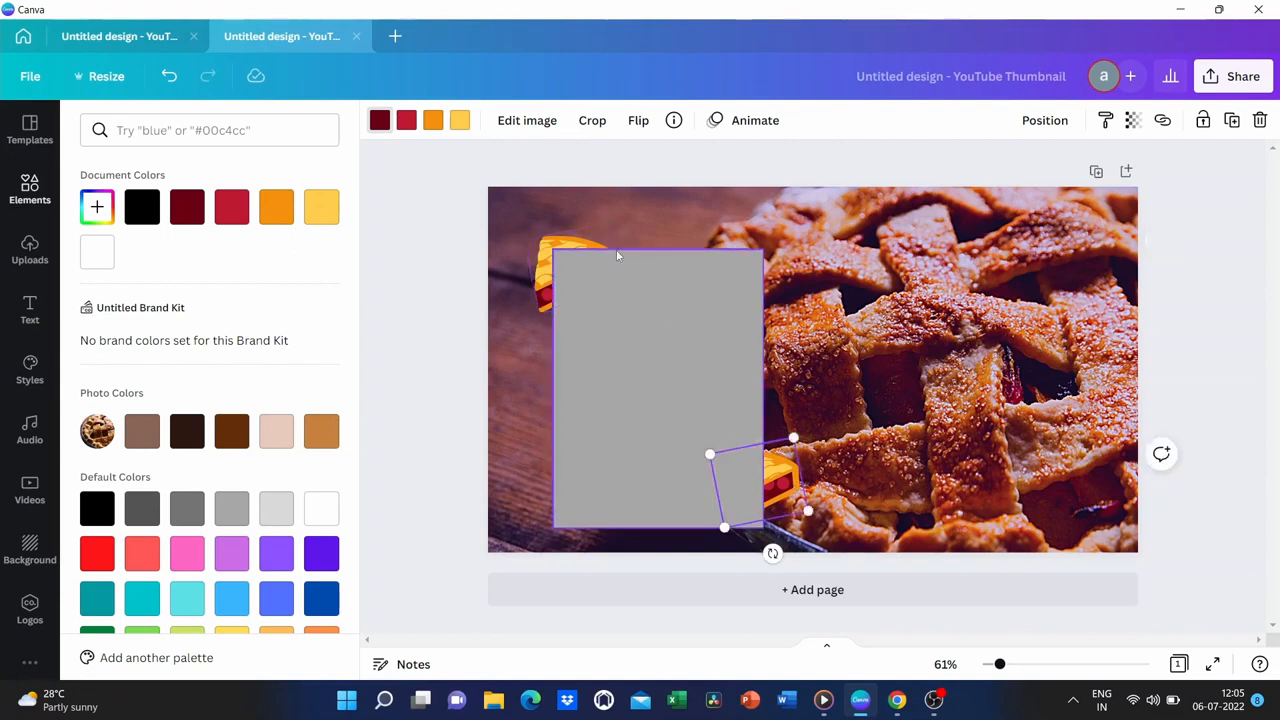
shift+click(590, 270)
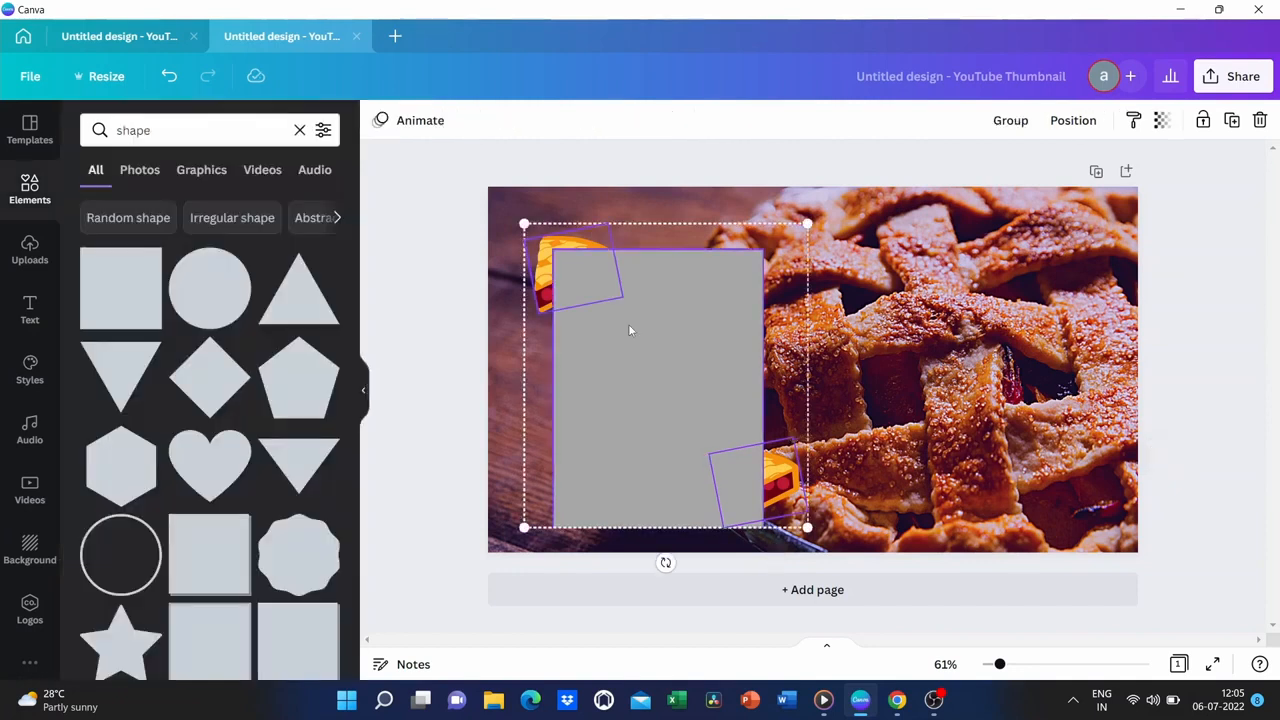
right_click(630, 367)
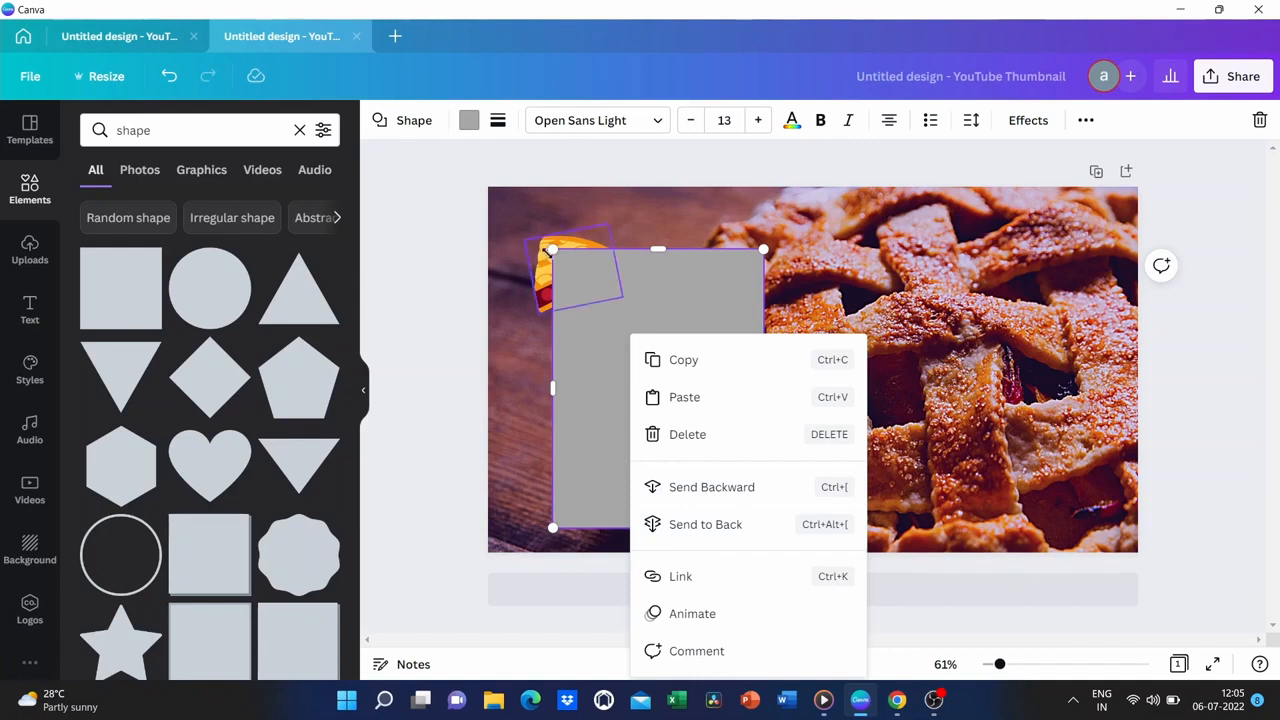
Bring the upper-left and lower-right pie slices to the front, above the grey rectangle.
click(541, 283)
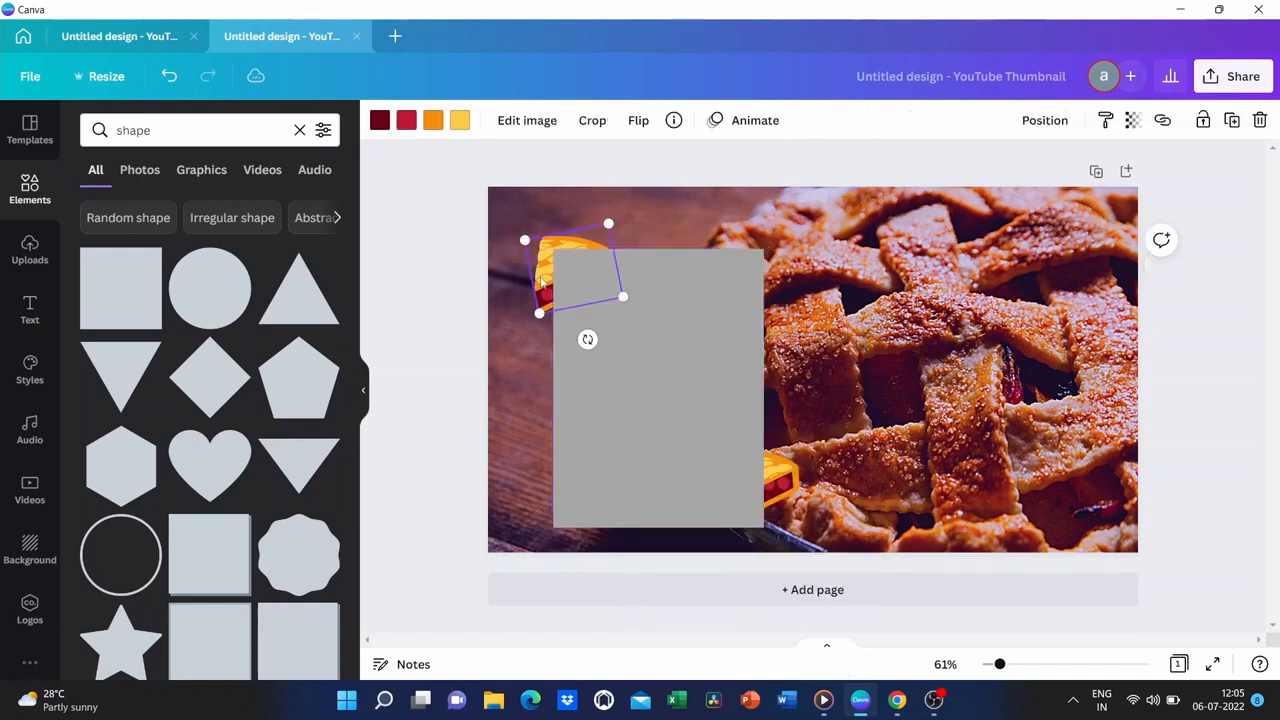
shift+click(785, 485)
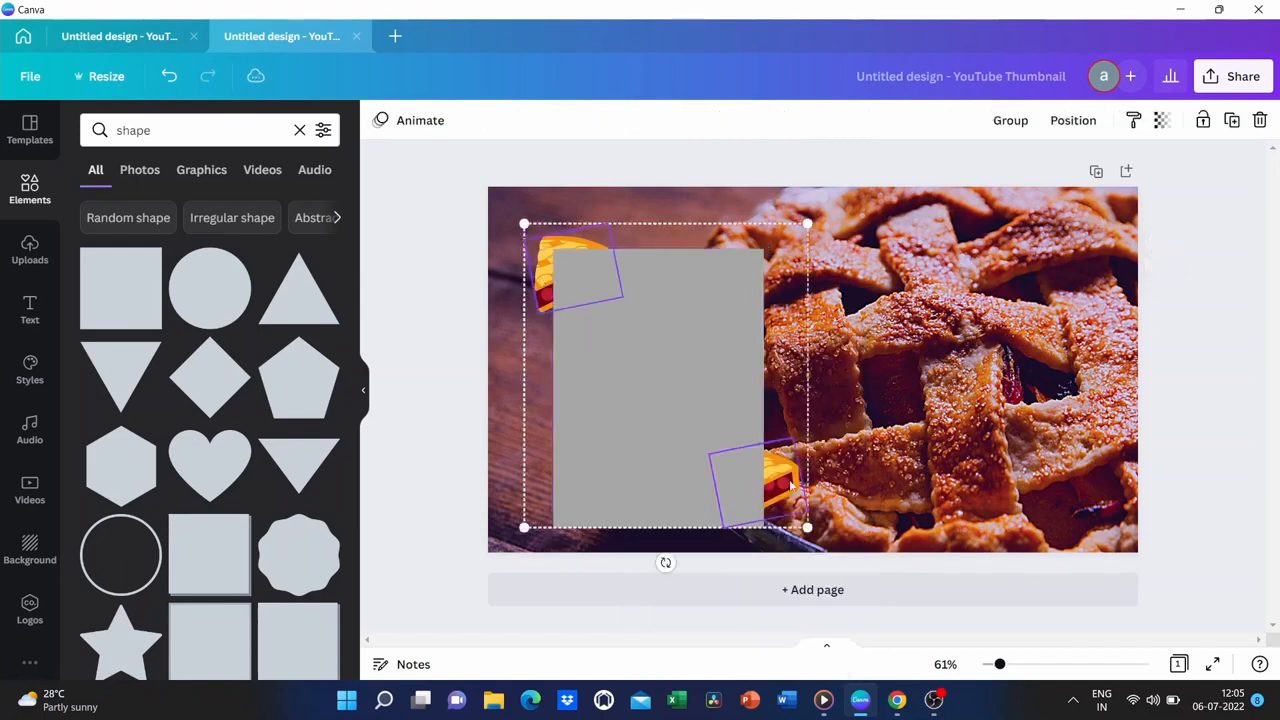
right_click(789, 486)
click(812, 526)
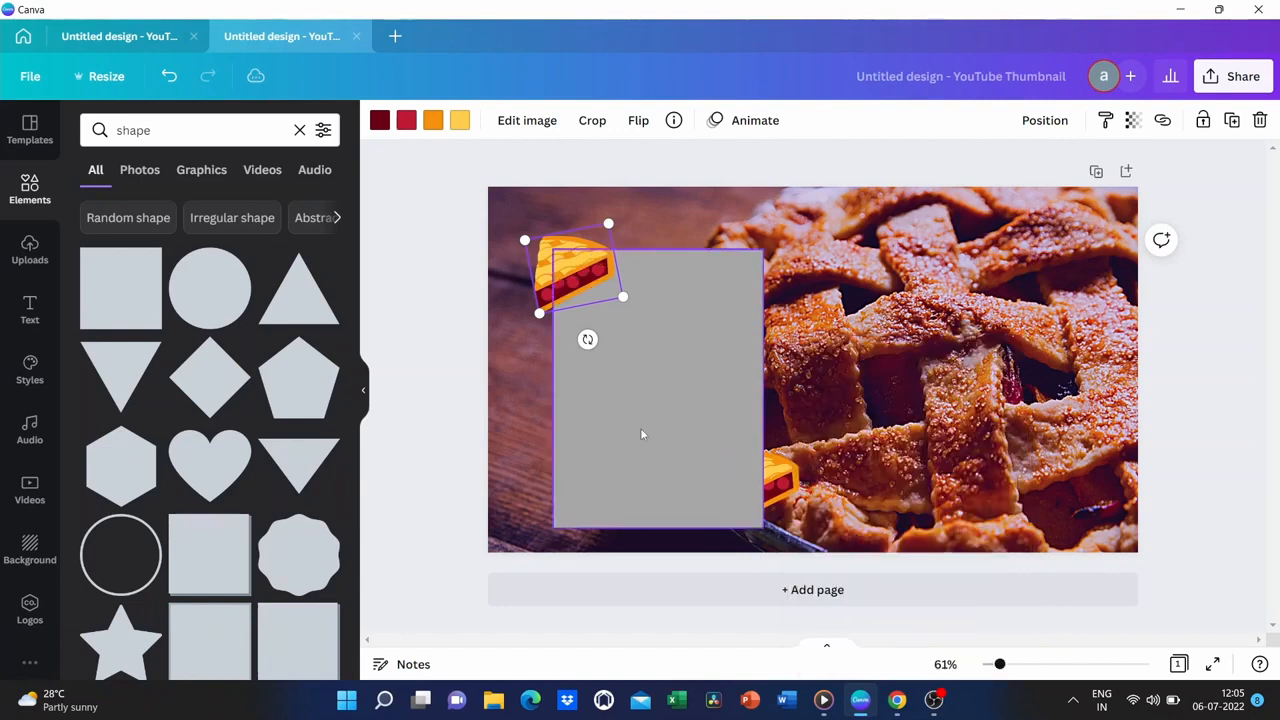
click(766, 488)
right_click(778, 487)
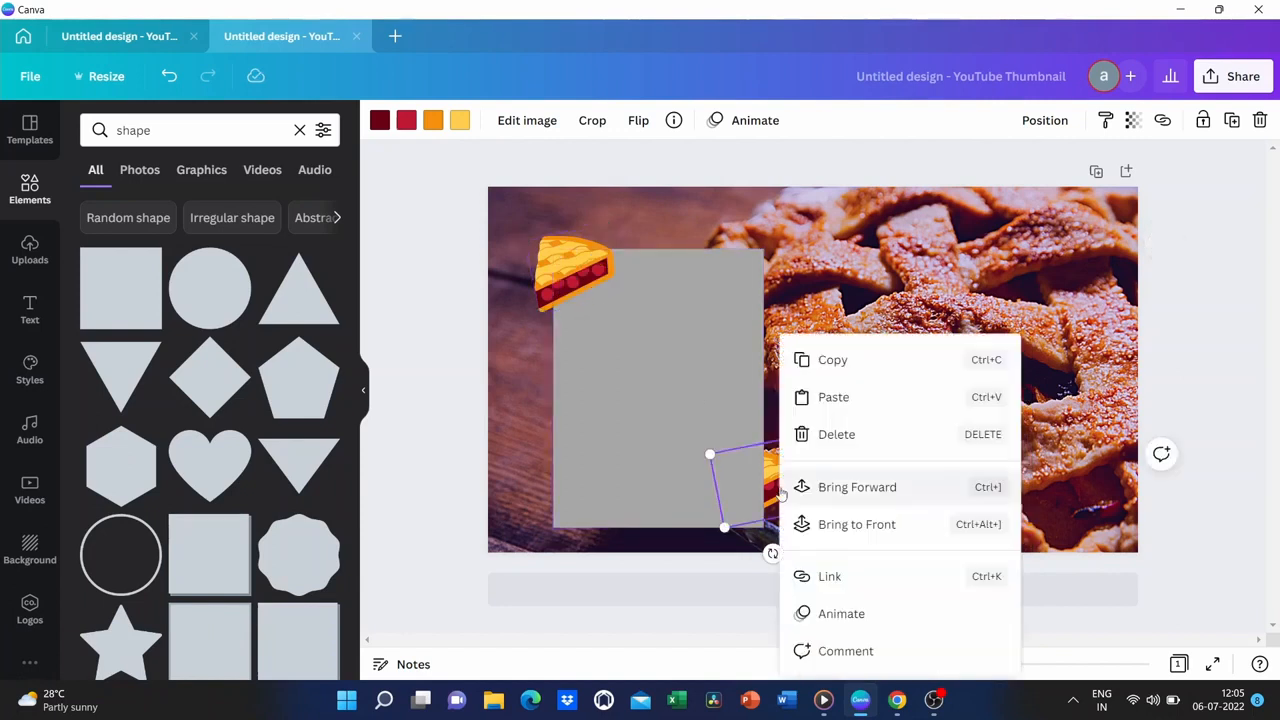
click(862, 524)
Move the grey rectangle slightly up and fill it with the dark red from the document colours.
click(665, 378)
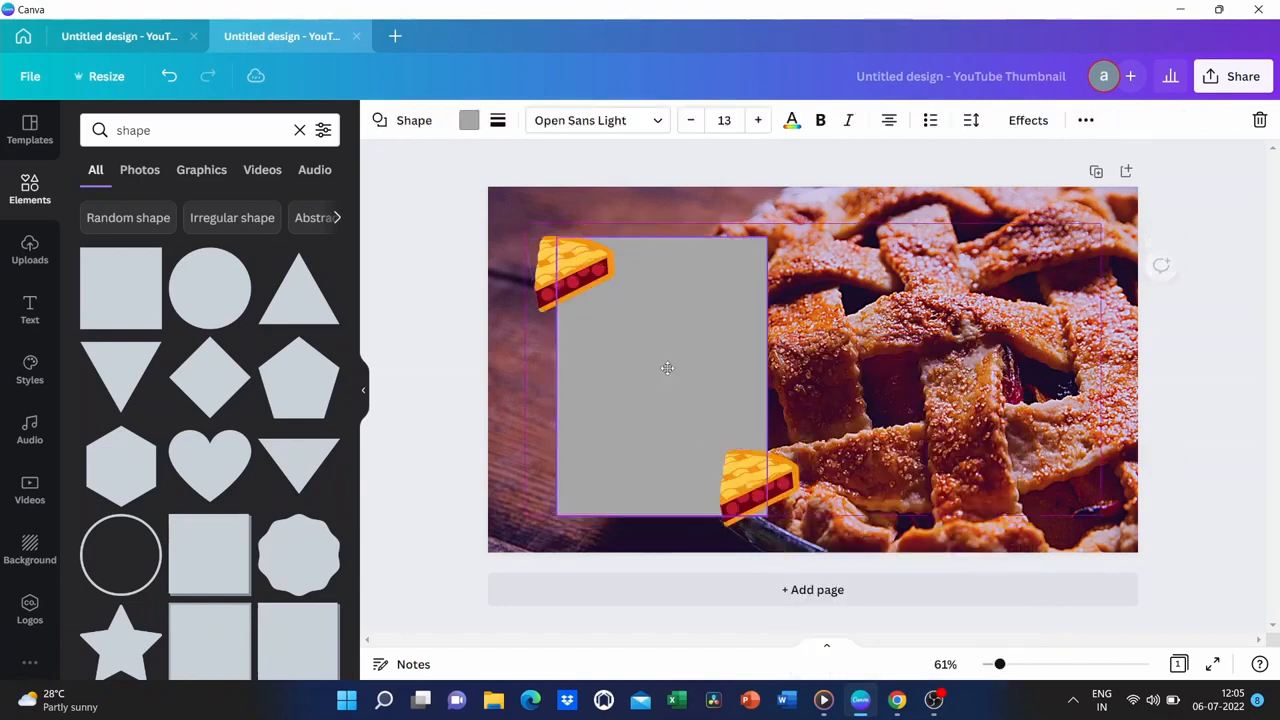
drag(663, 372, 665, 370)
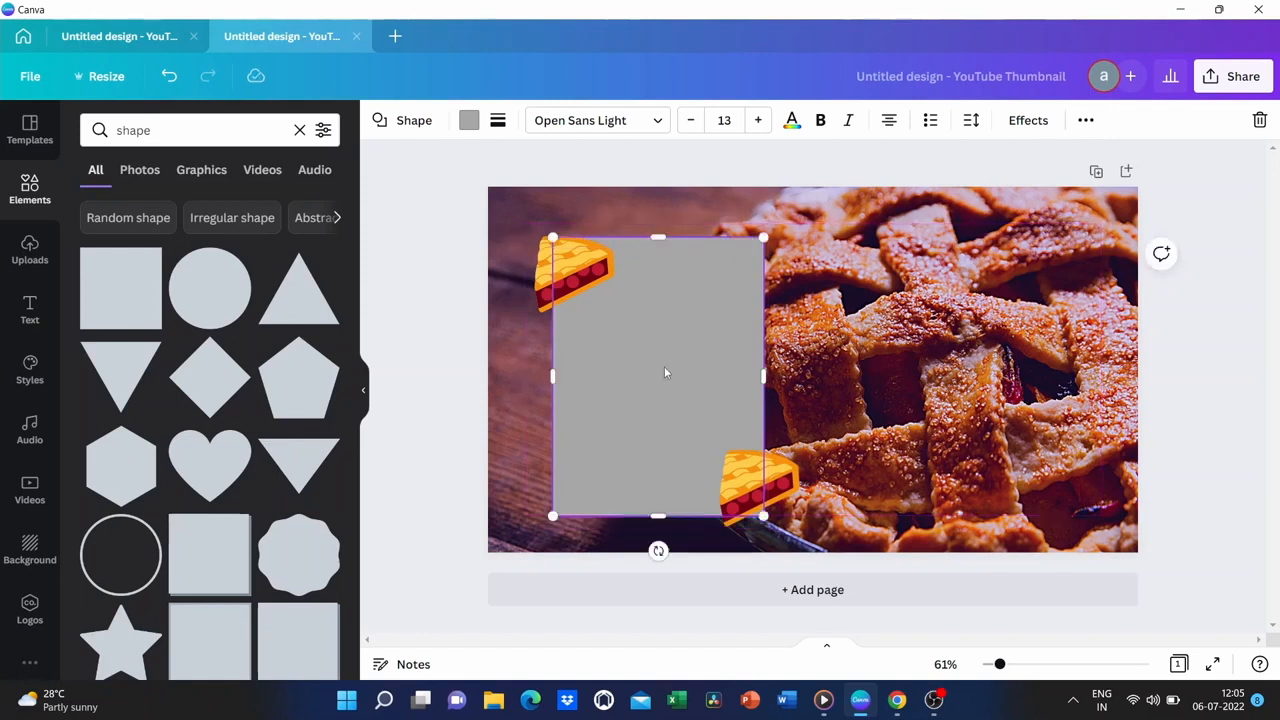
click(469, 120)
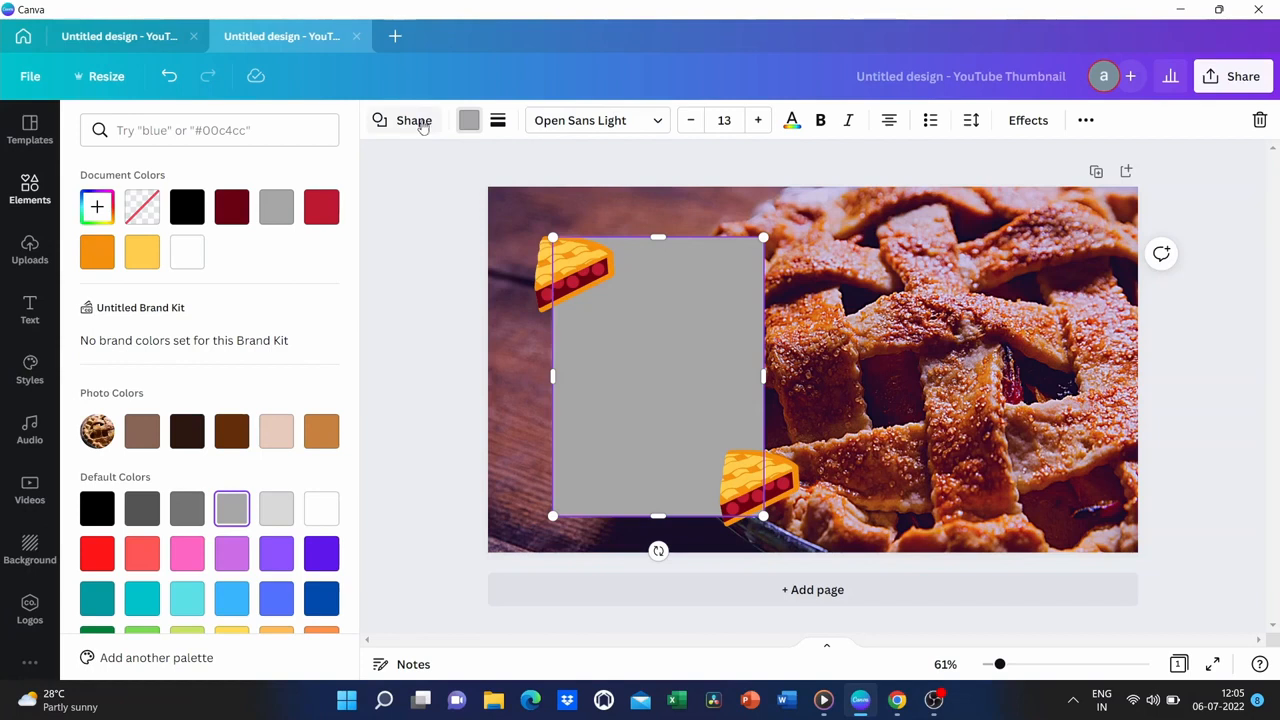
click(316, 210)
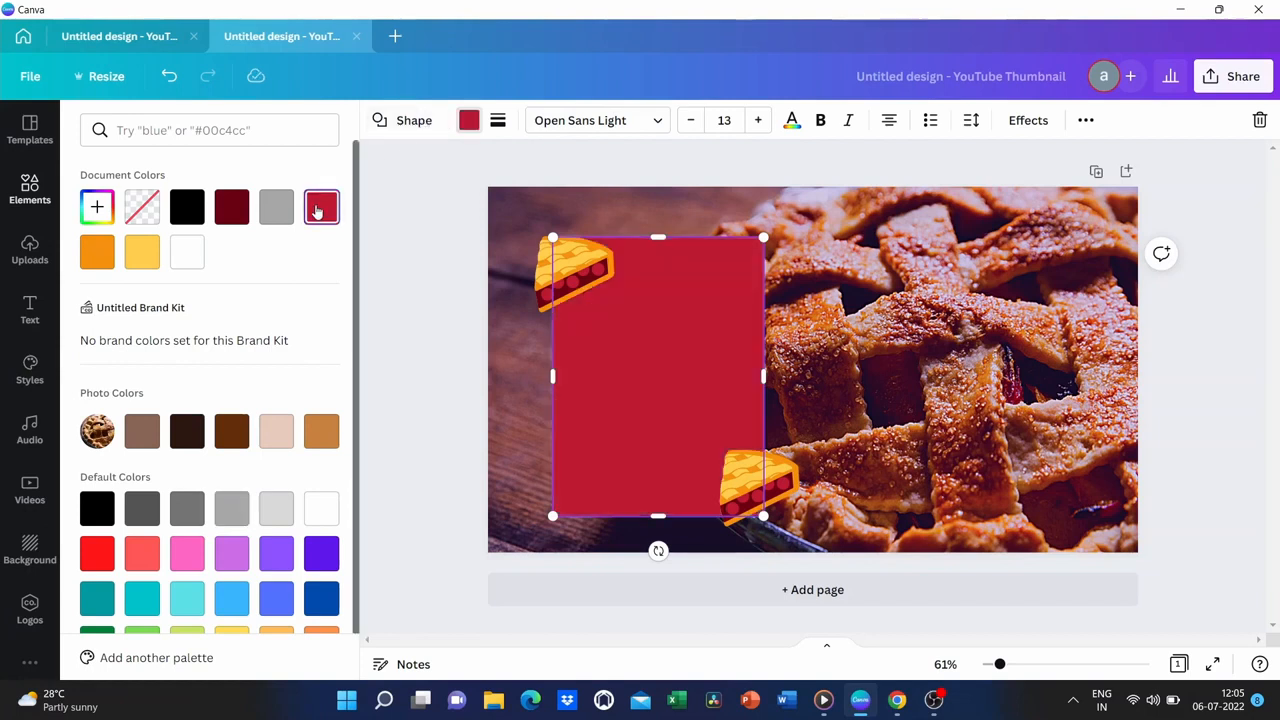
click(236, 210)
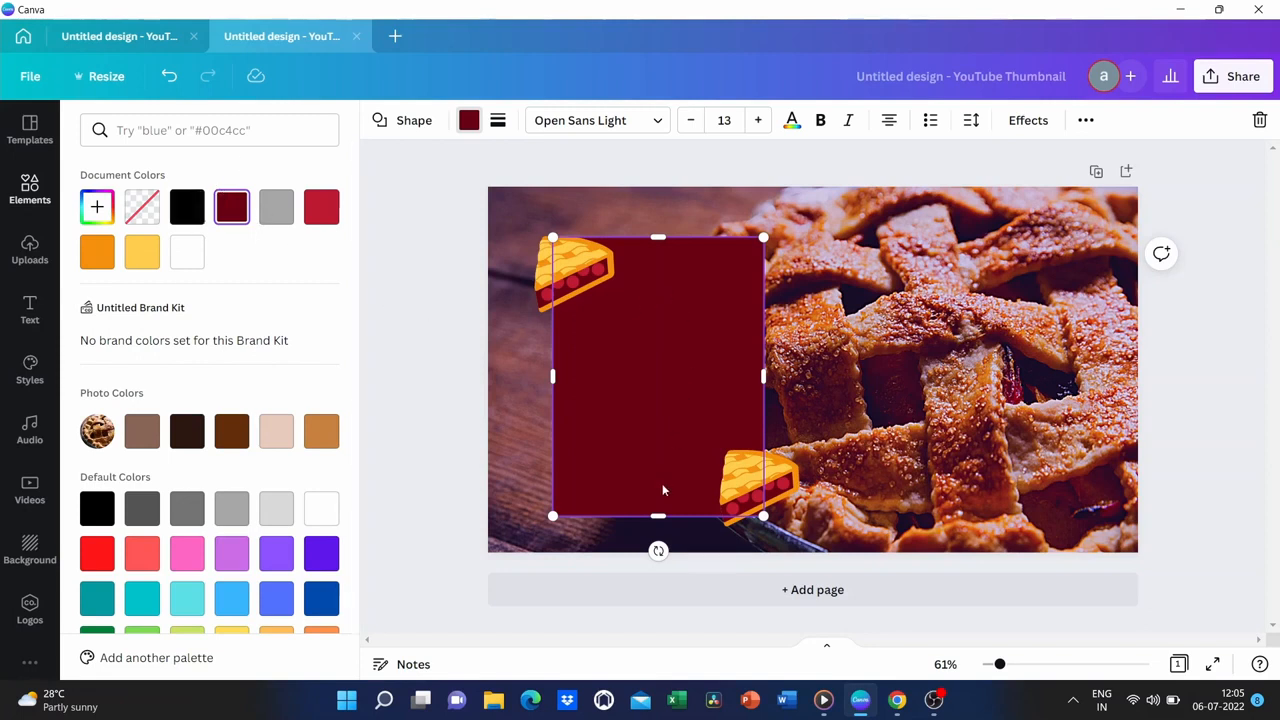
Add the recently used "cold, smooth & tasty." text combination to the page.
click(28, 308)
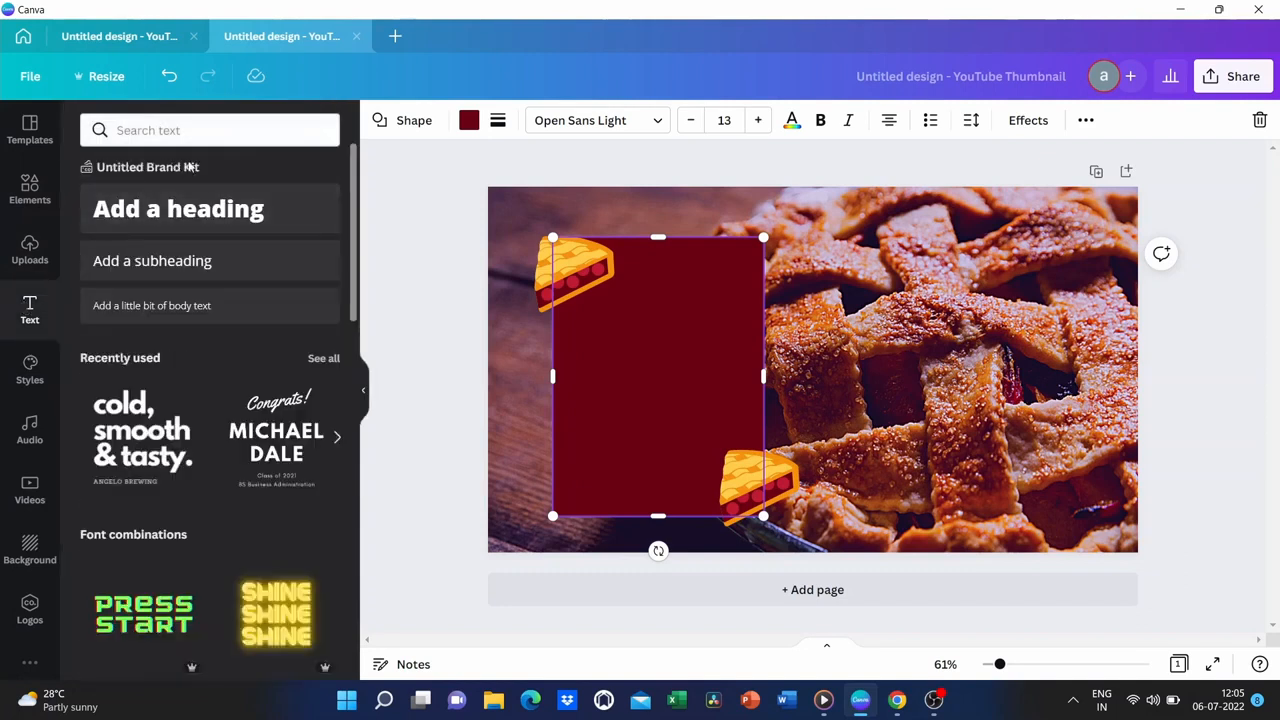
scroll(191, 394, down, 3)
scroll(193, 391, up, 1)
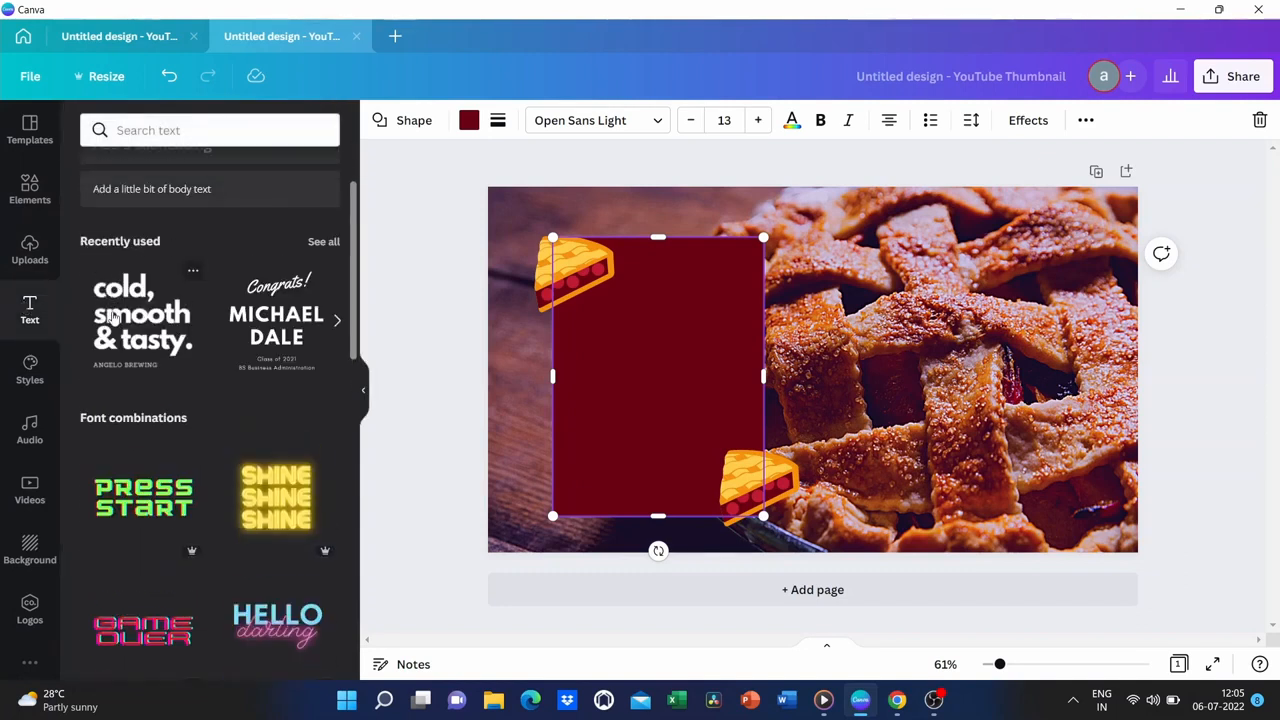
click(193, 274)
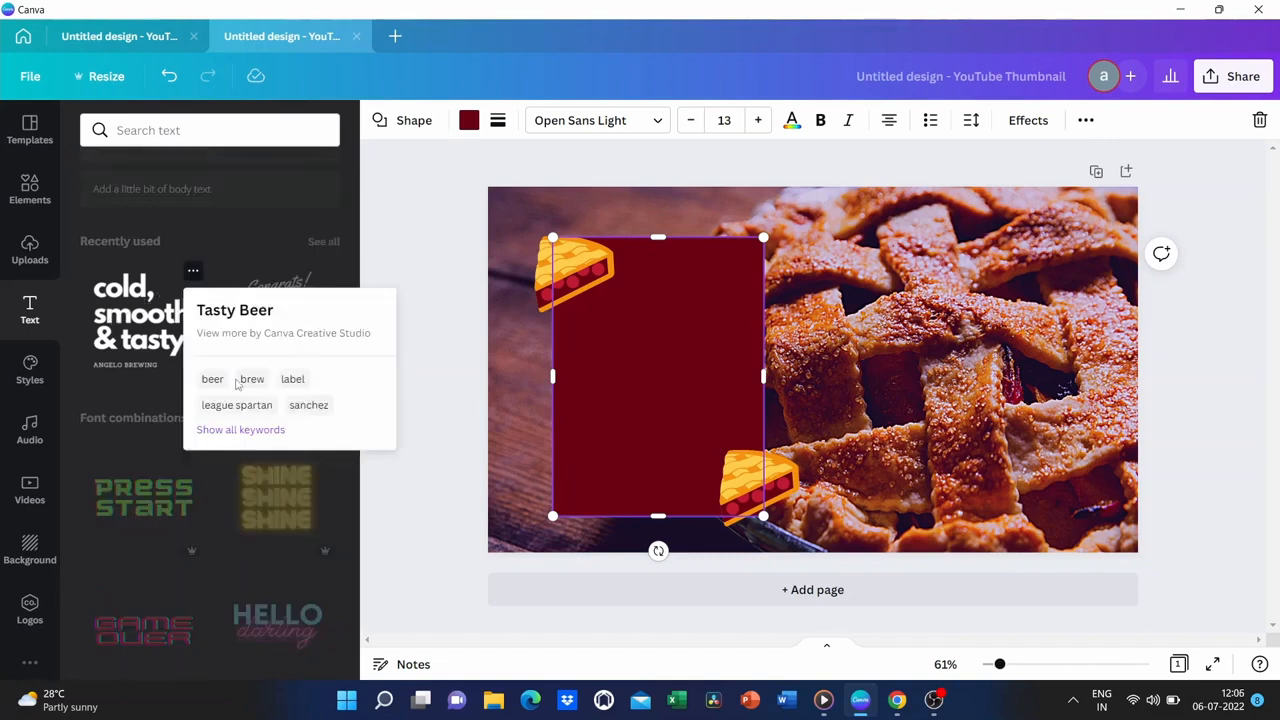
click(127, 321)
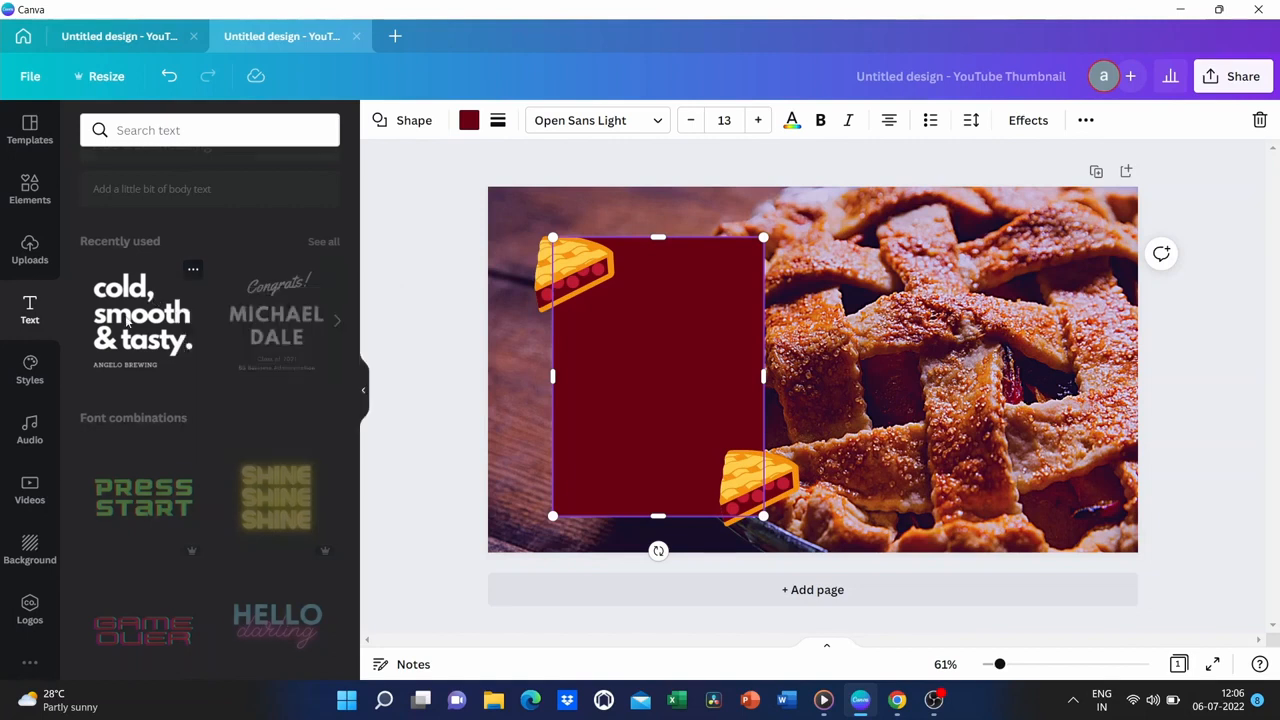
click(127, 321)
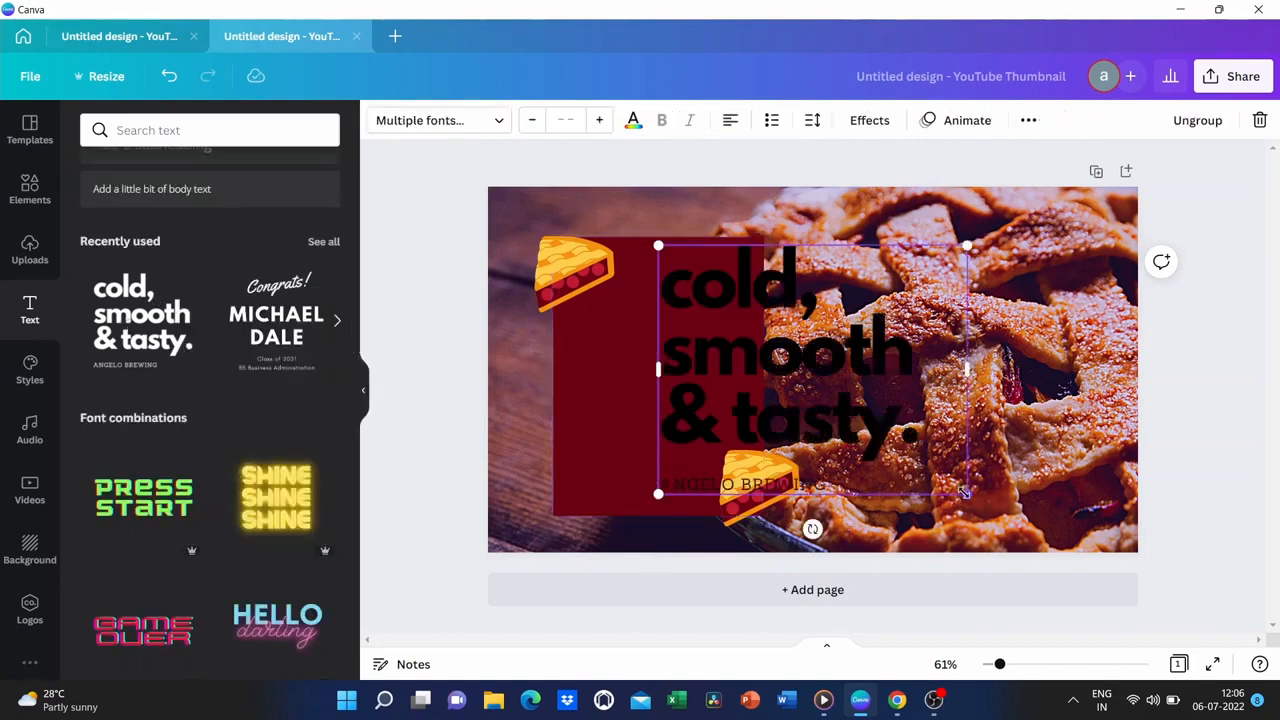
Shrink the text group to fit over the dark red rectangle and colour its "cold, smooth & tasty." headline white.
drag(965, 492, 876, 420)
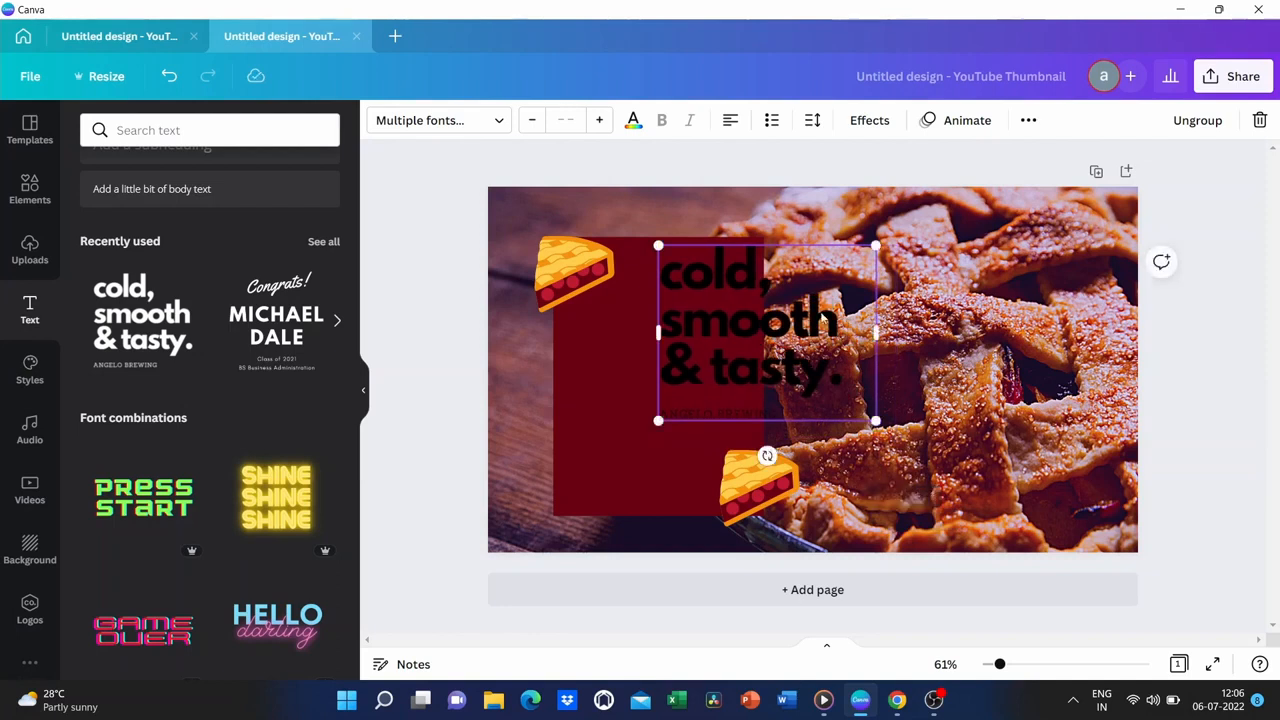
drag(820, 314, 720, 331)
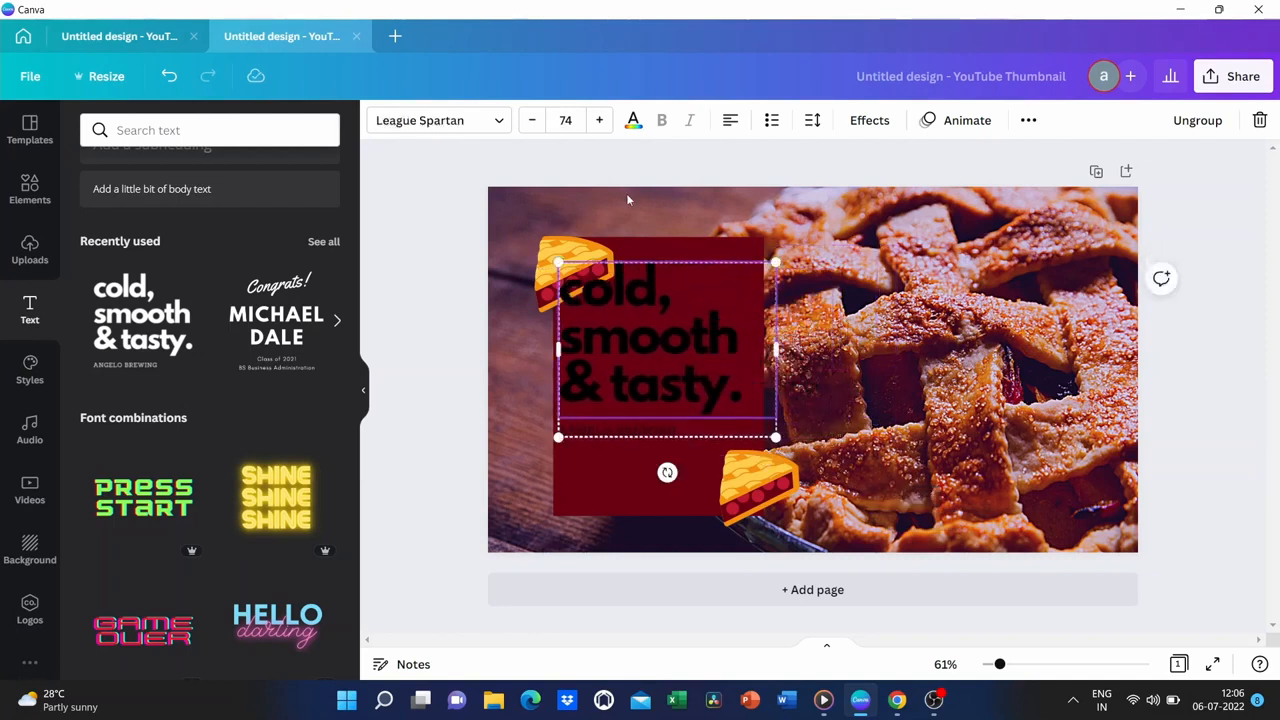
click(633, 120)
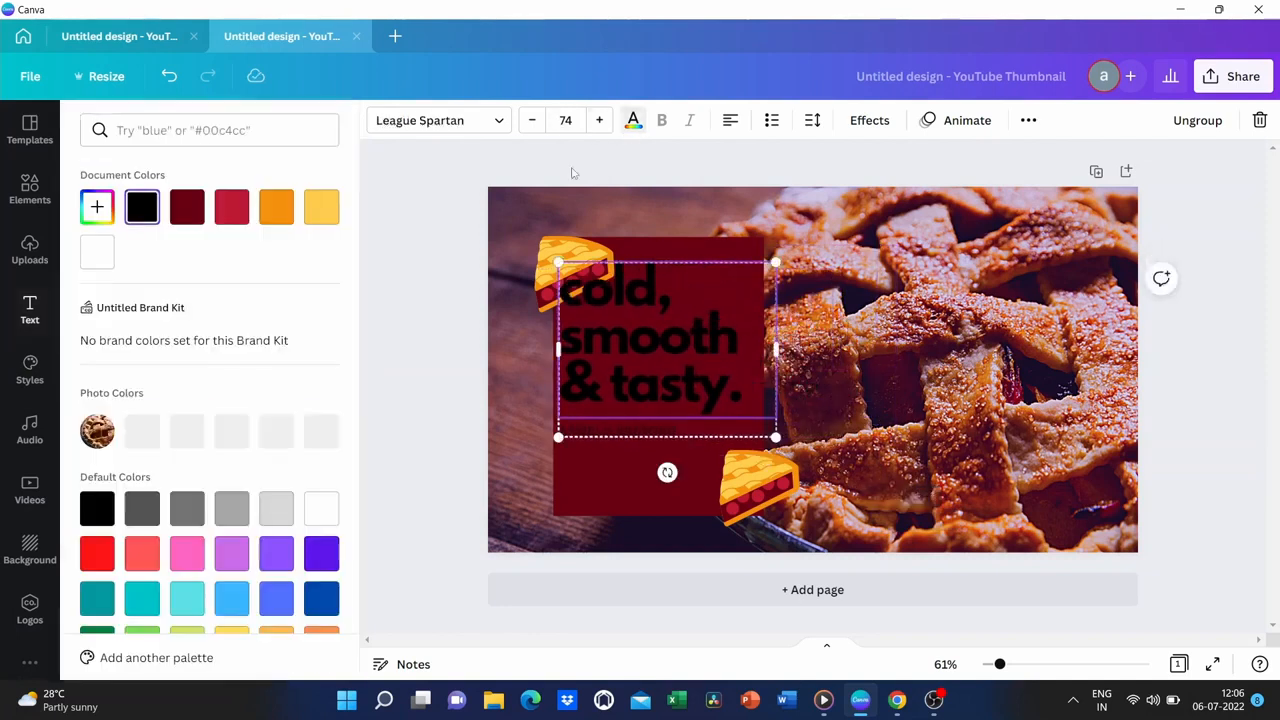
click(321, 508)
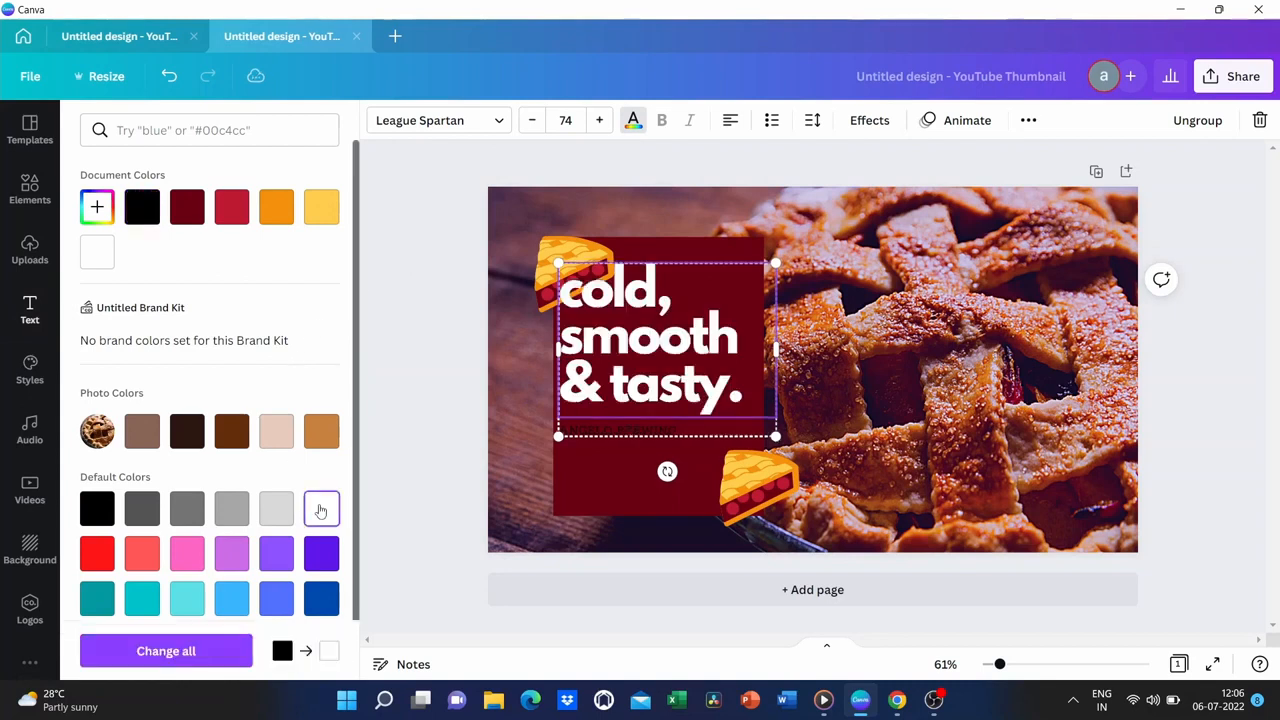
drag(773, 432, 808, 461)
Delete the small subtitle line and replace the headline with "How To", "Bake a" and "Pie" on three lines.
click(641, 459)
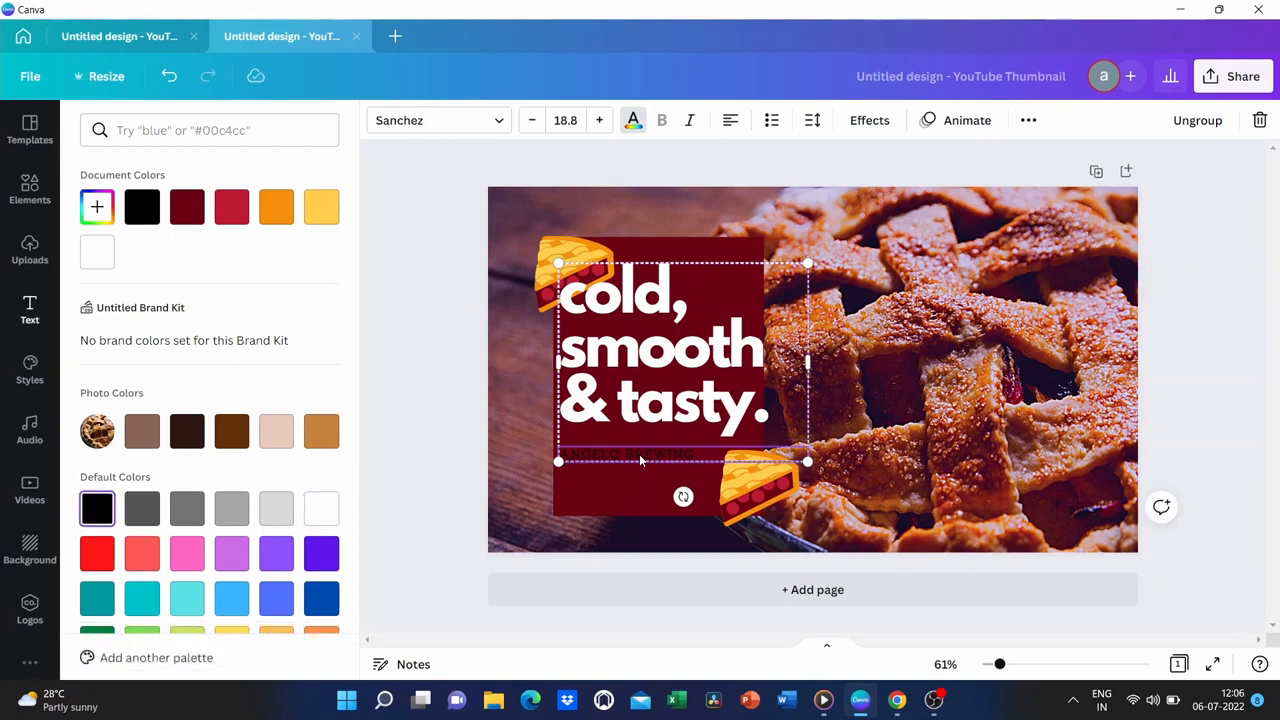
key(Delete)
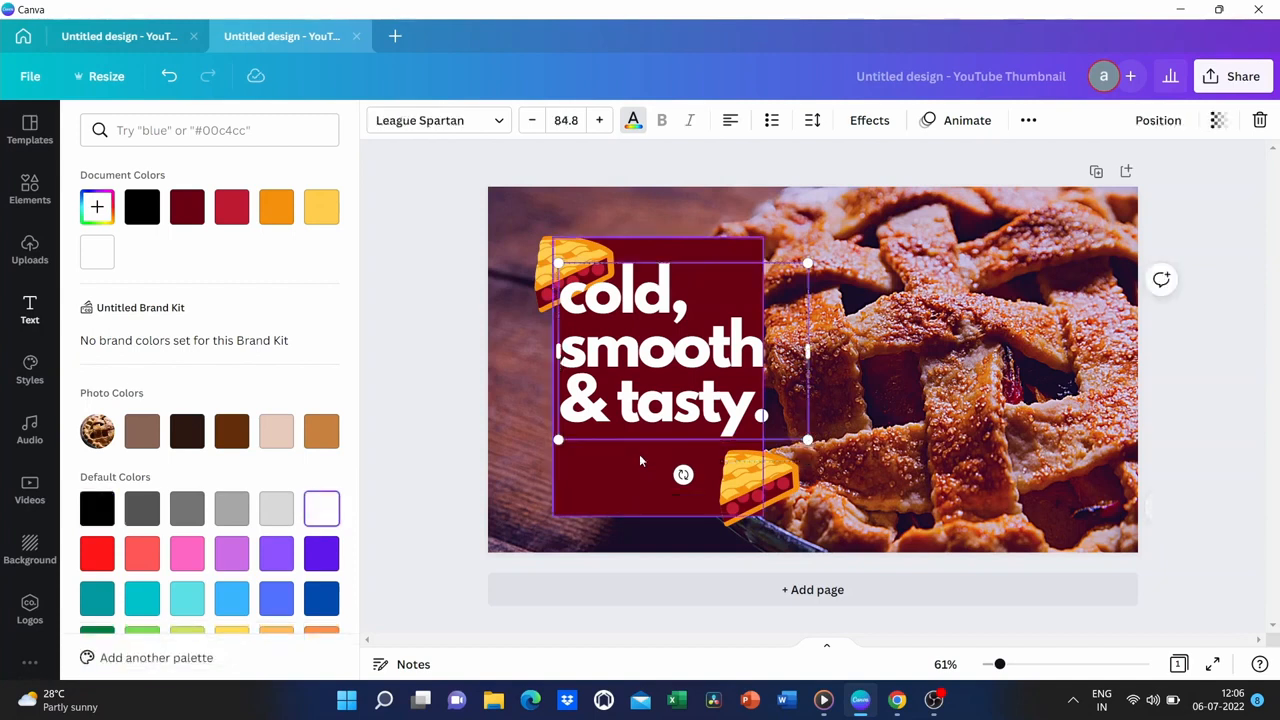
double_click(713, 385)
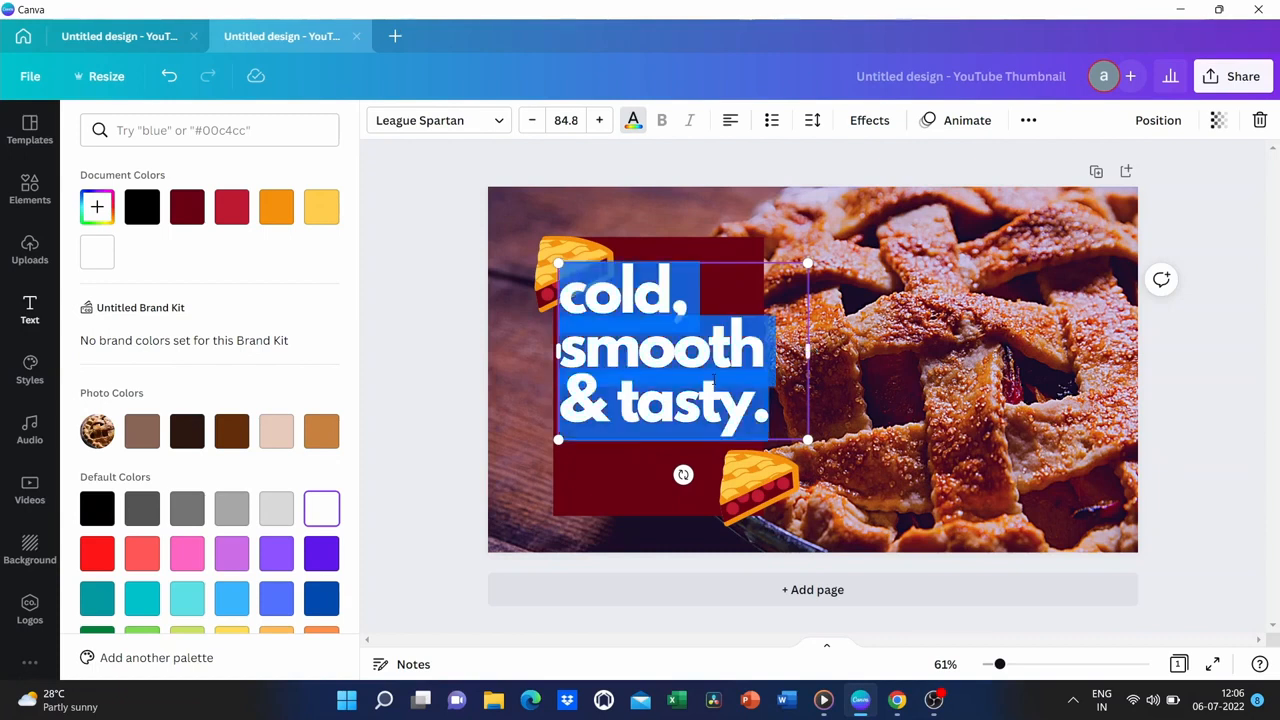
key(BackSpace)
text(Ho)
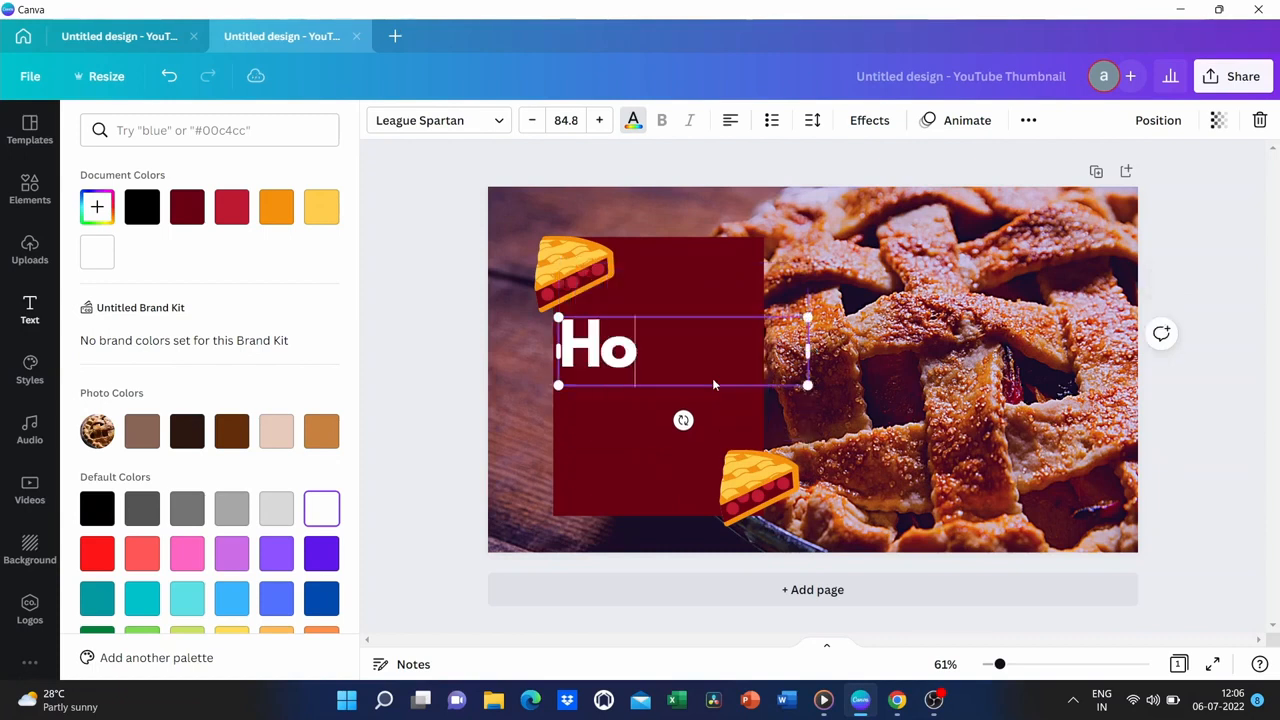
text(w To)
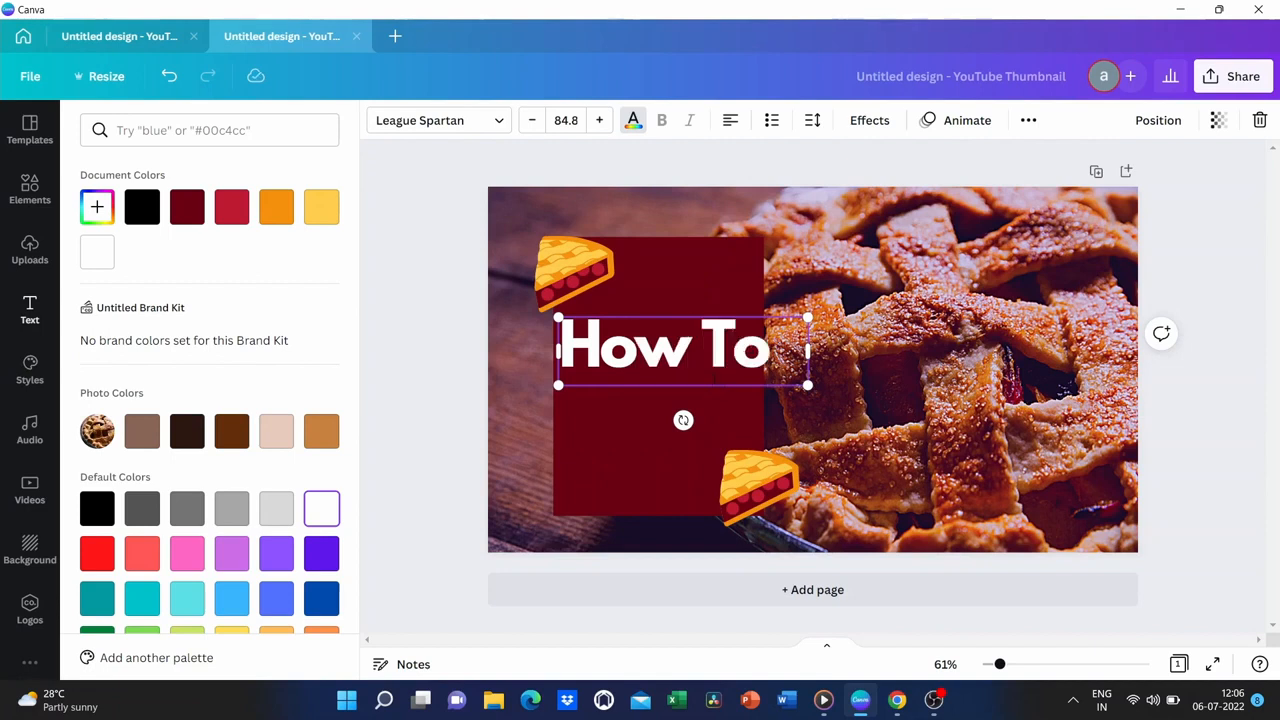
key(Return)
text(BAke)
key(BackSpace)
key(BackSpace)
key(BackSpace)
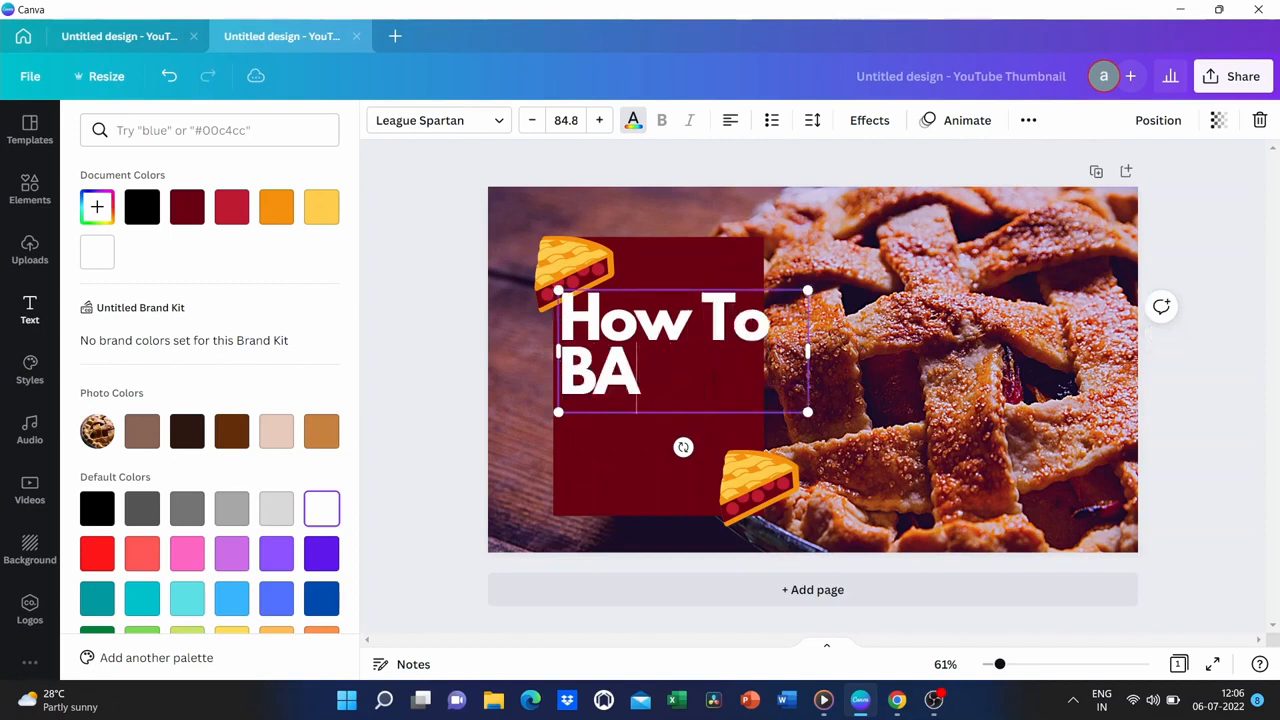
text(ake a)
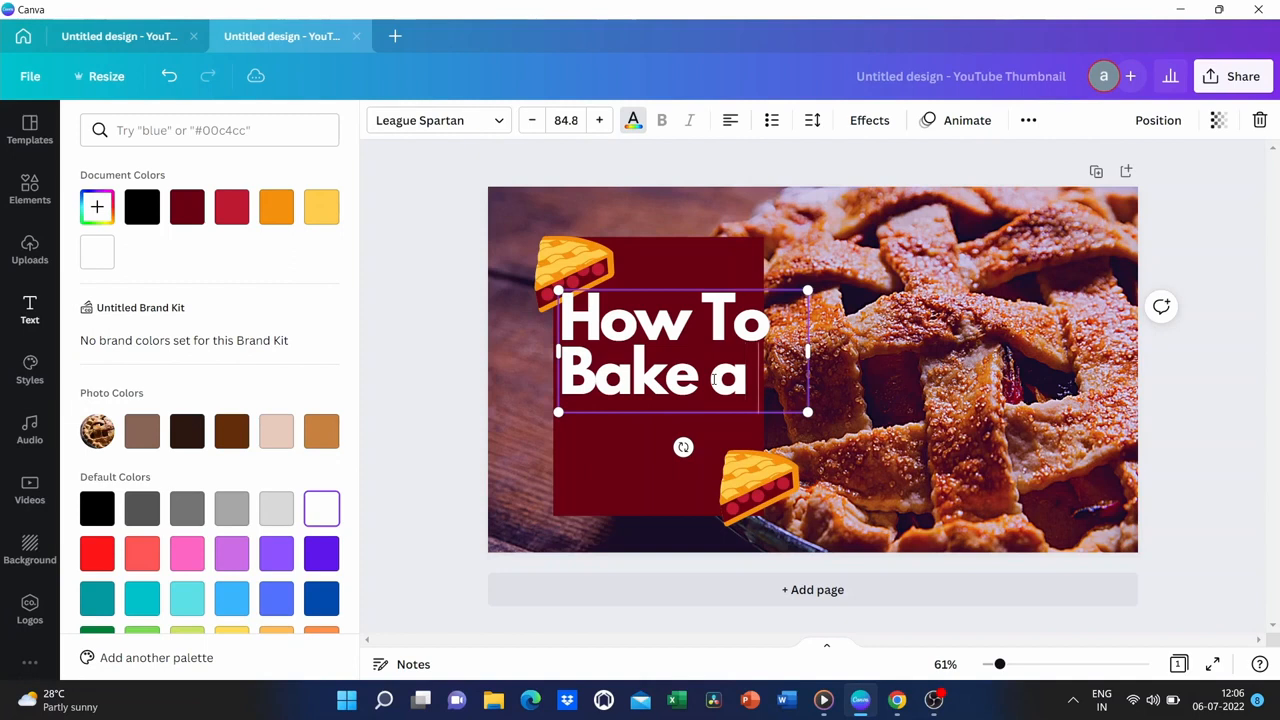
key(Return)
text(Pie)
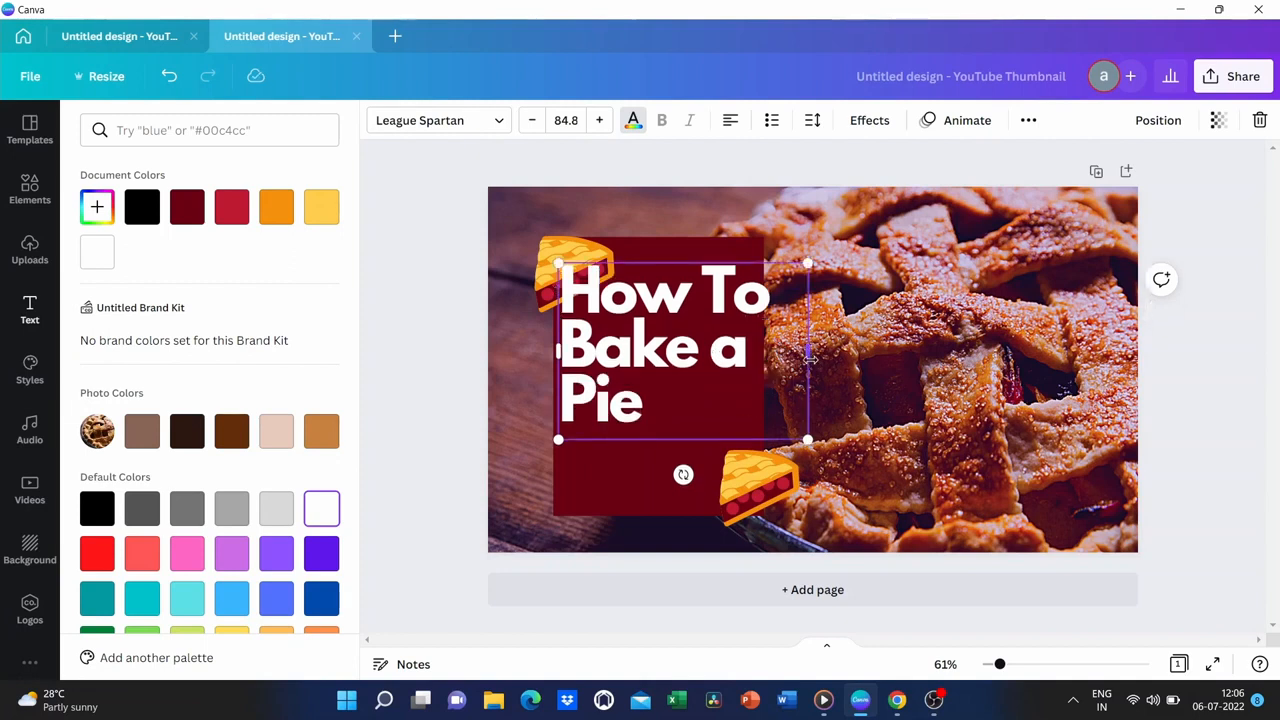
Narrow the headline's text box to the width of the dark red rectangle and centre-align its text.
drag(808, 352, 764, 356)
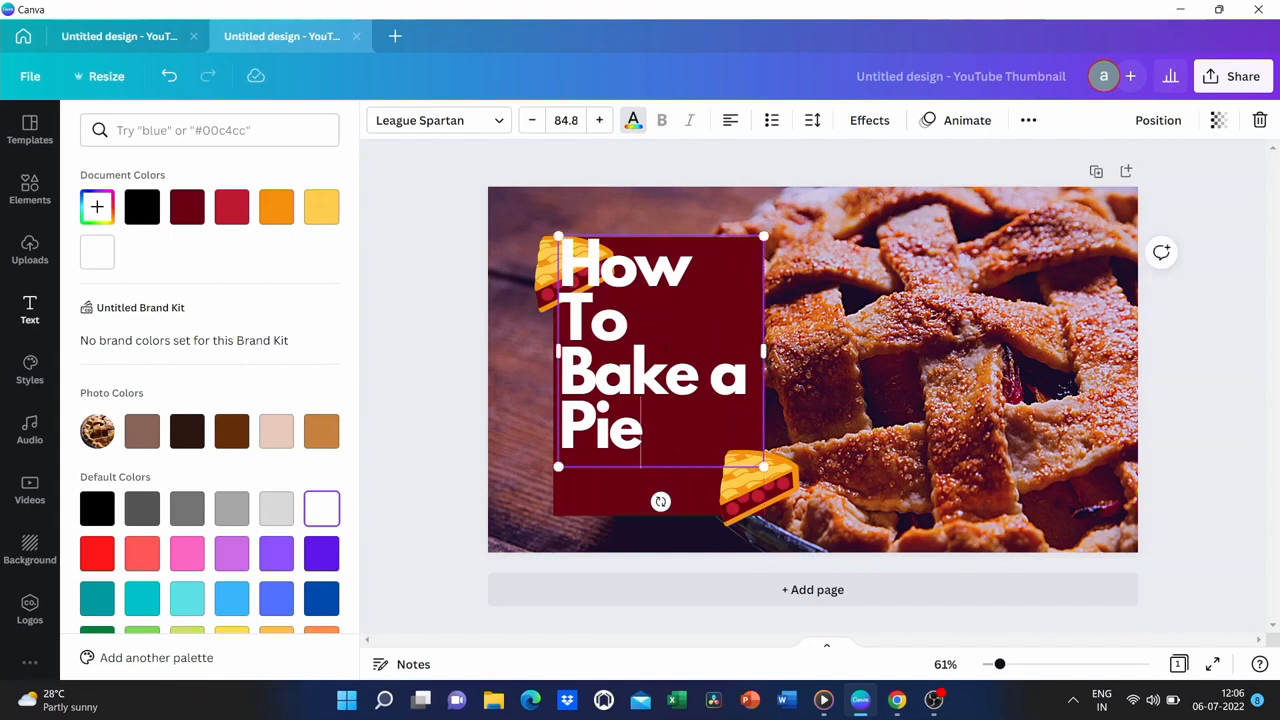
key(ctrl+a)
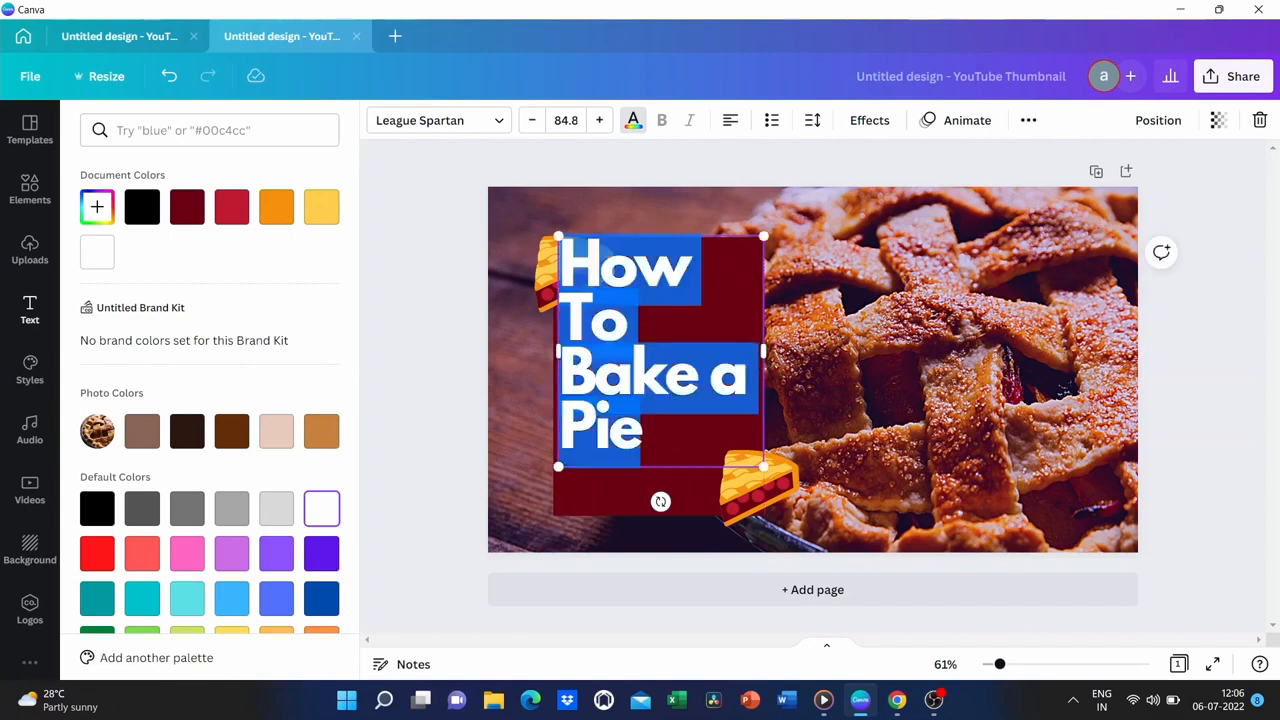
click(730, 120)
click(730, 120)
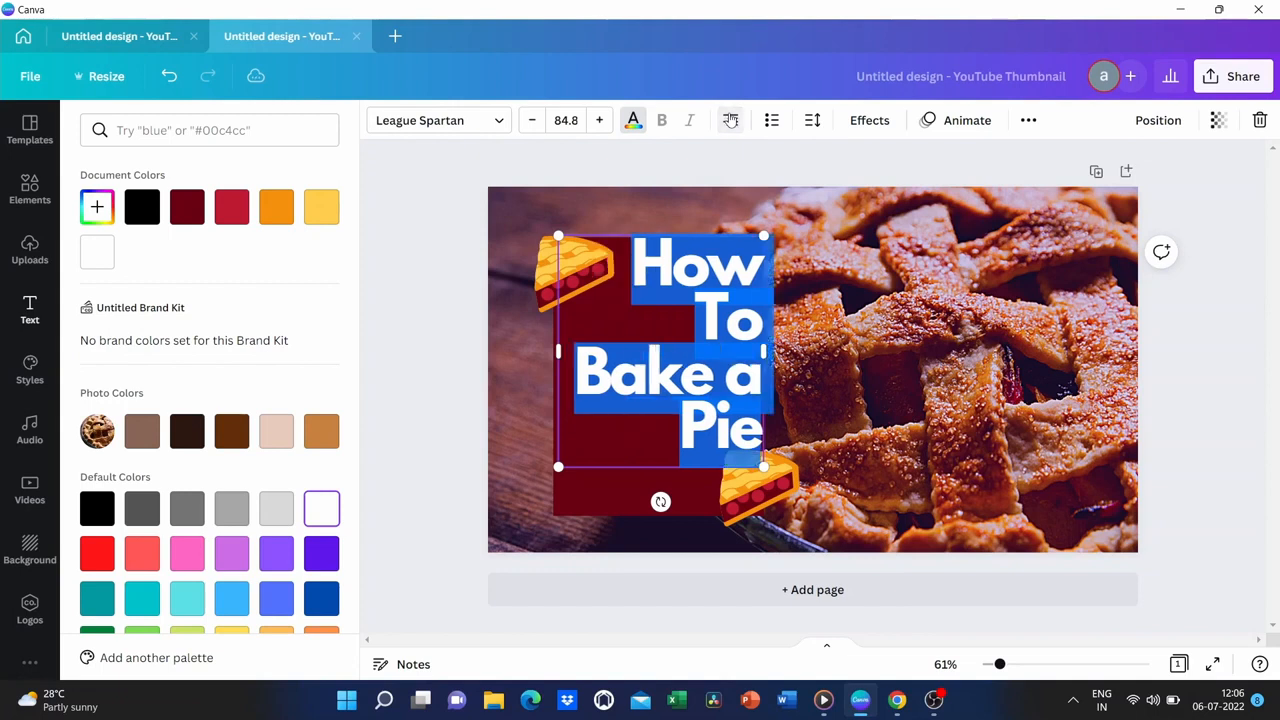
click(730, 120)
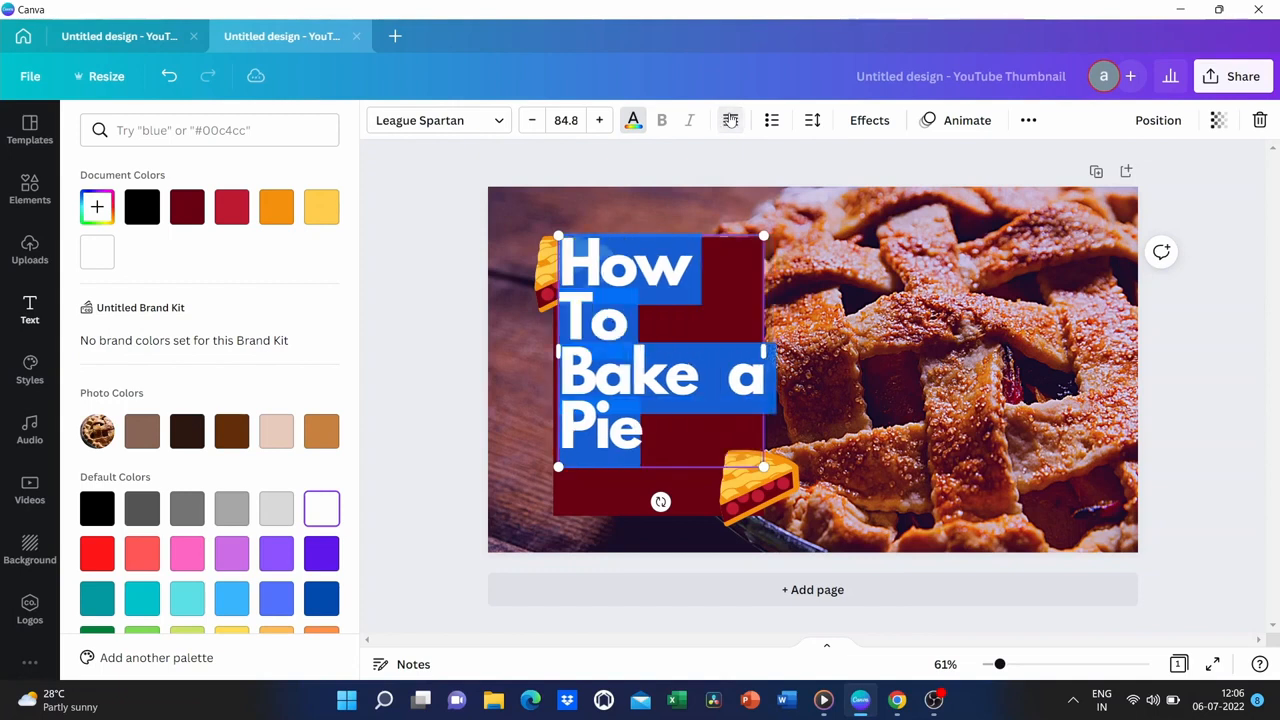
click(730, 120)
click(730, 120)
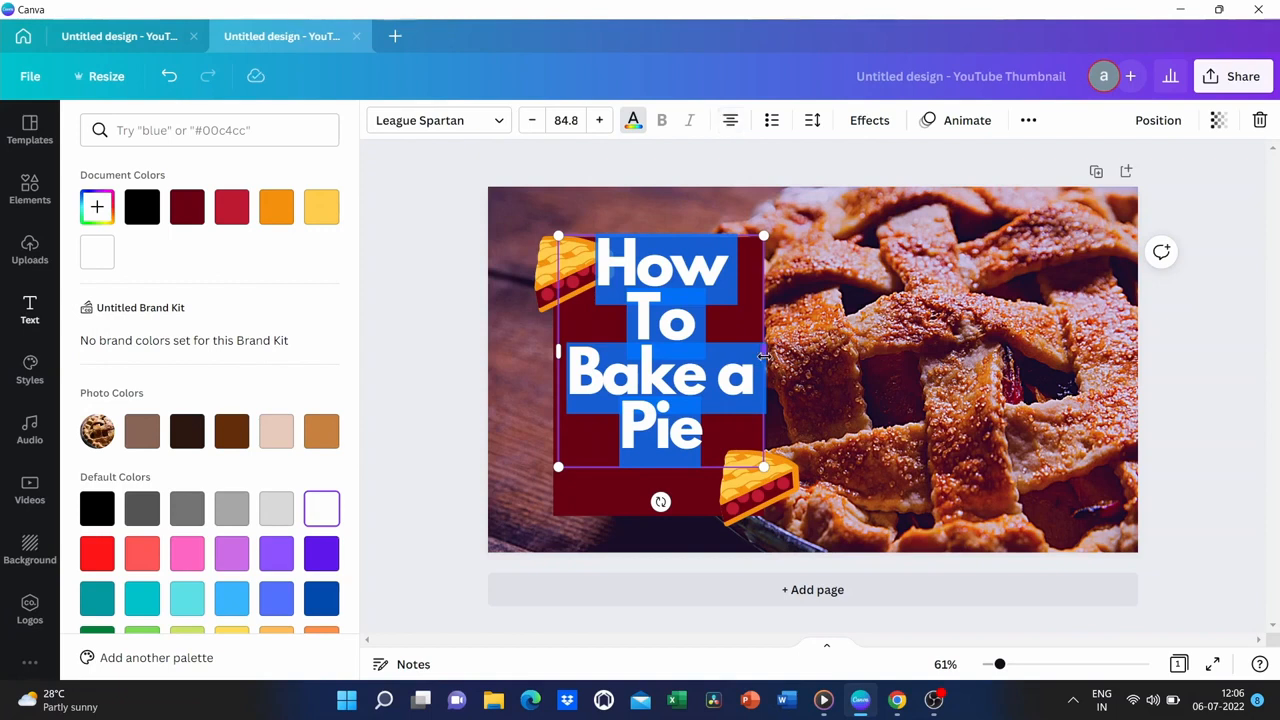
Narrow the headline box further so it wraps as "How", "To", "Bake", "a Pie", and shift it slightly down within the rectangle.
drag(764, 356, 749, 356)
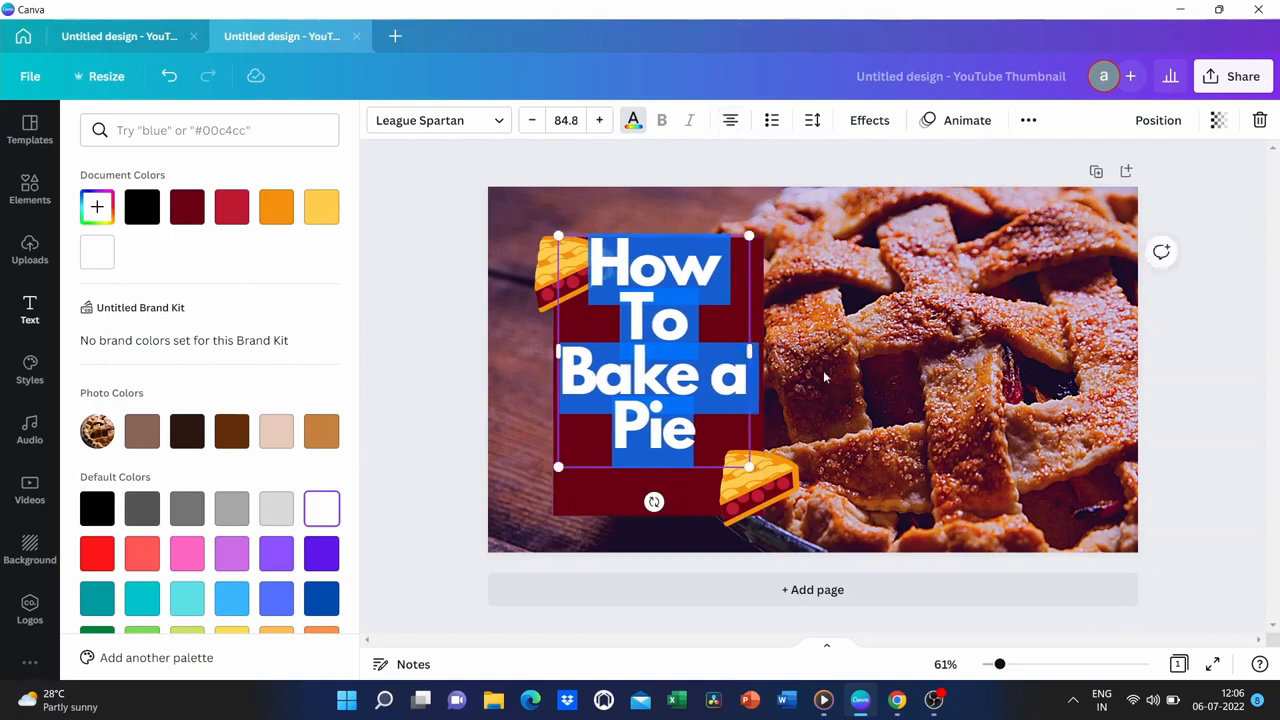
click(698, 378)
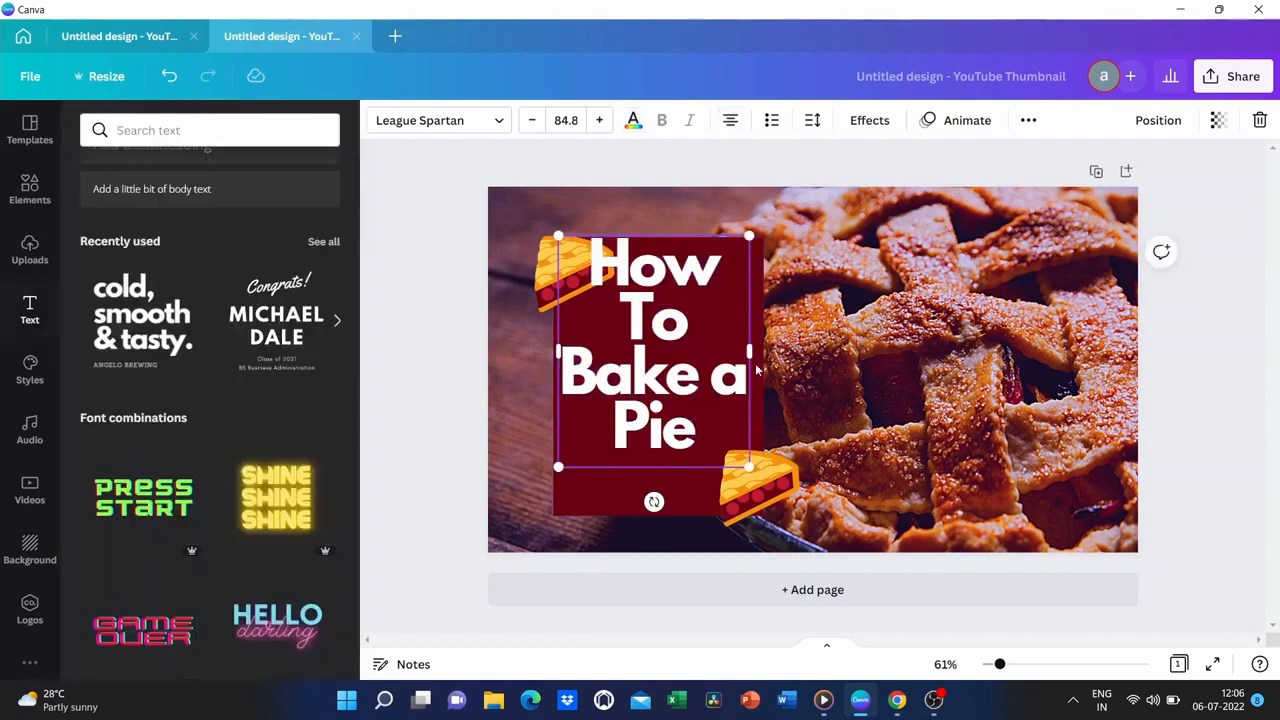
click(833, 370)
drag(688, 332, 732, 373)
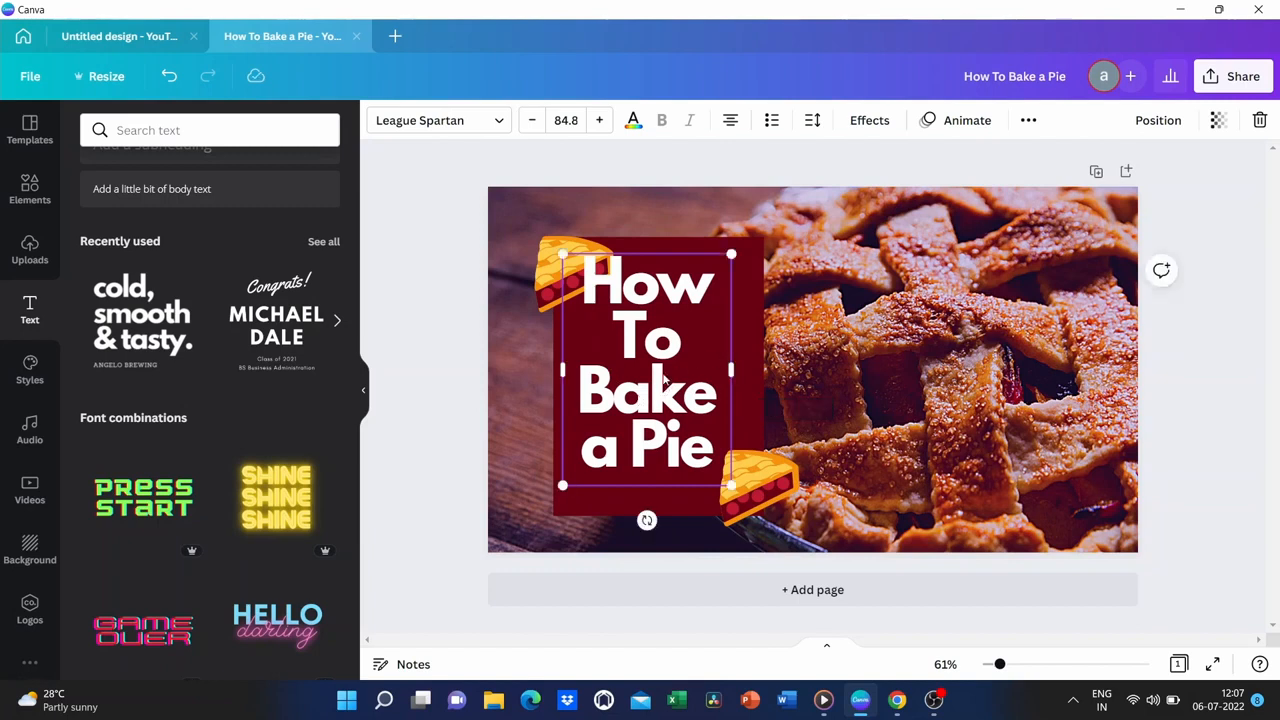
key(ctrl+a)
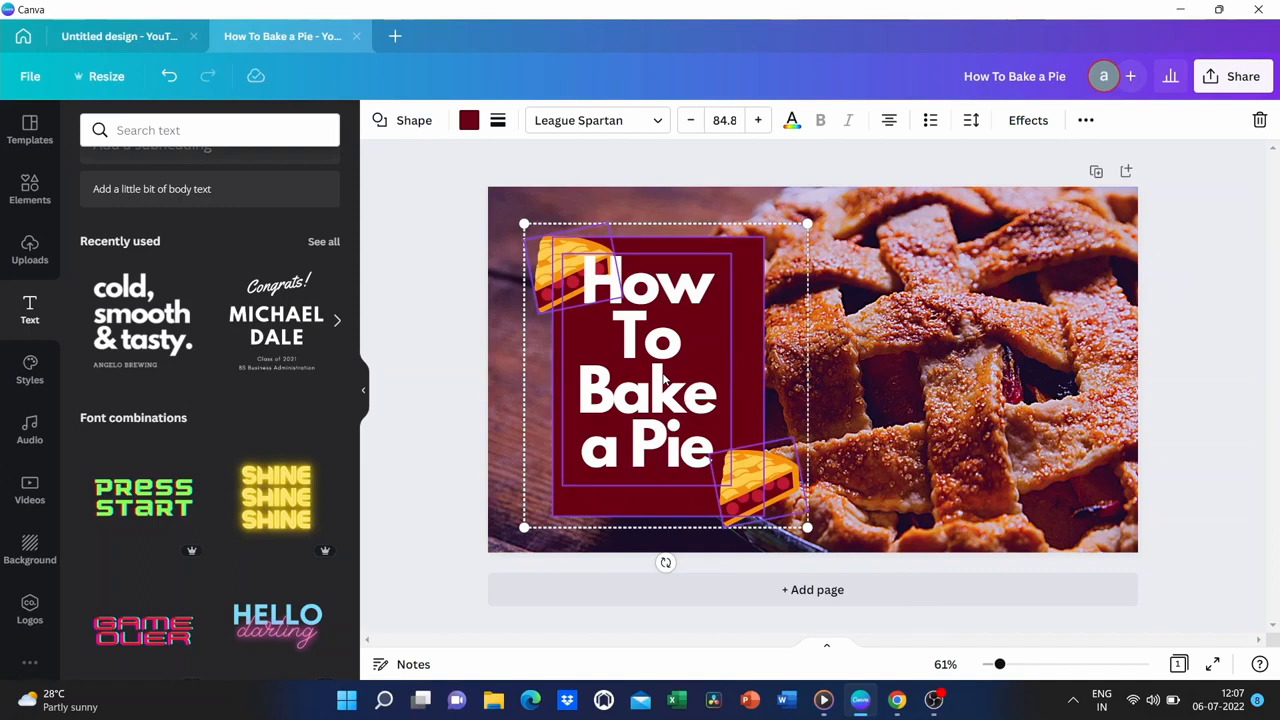
click(888, 323)
click(688, 356)
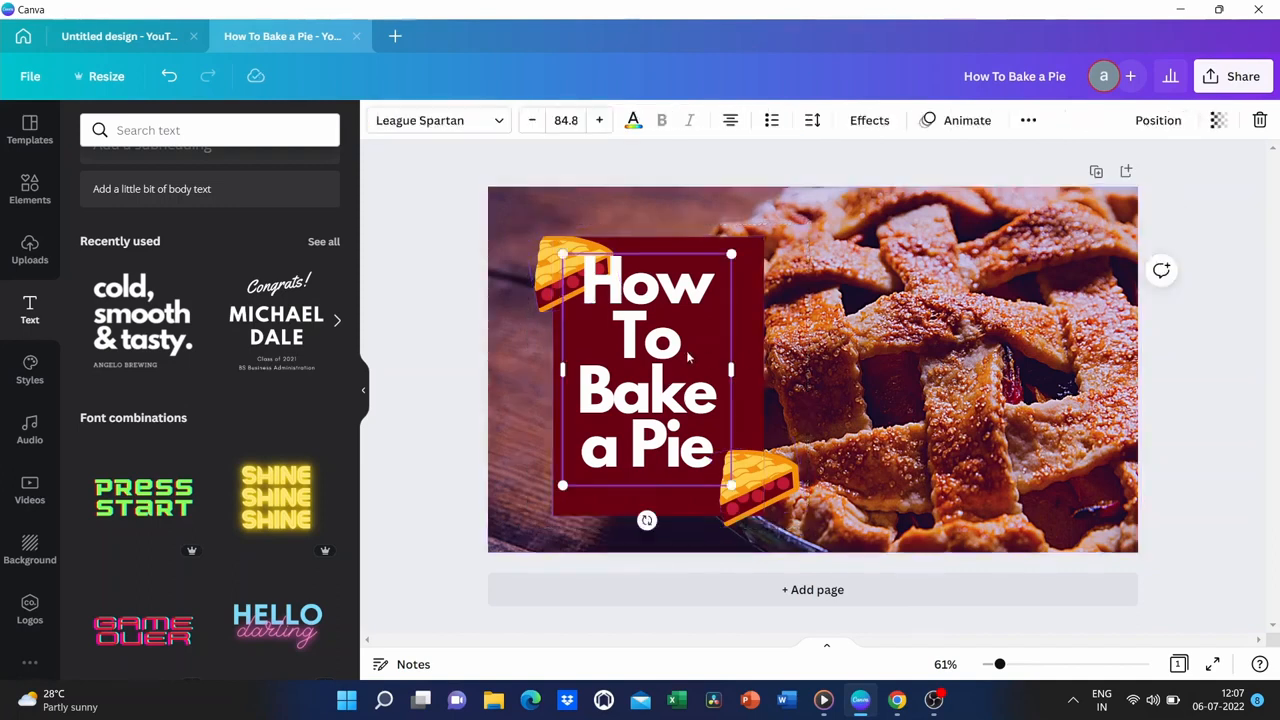
key(ctrl+a)
click(907, 355)
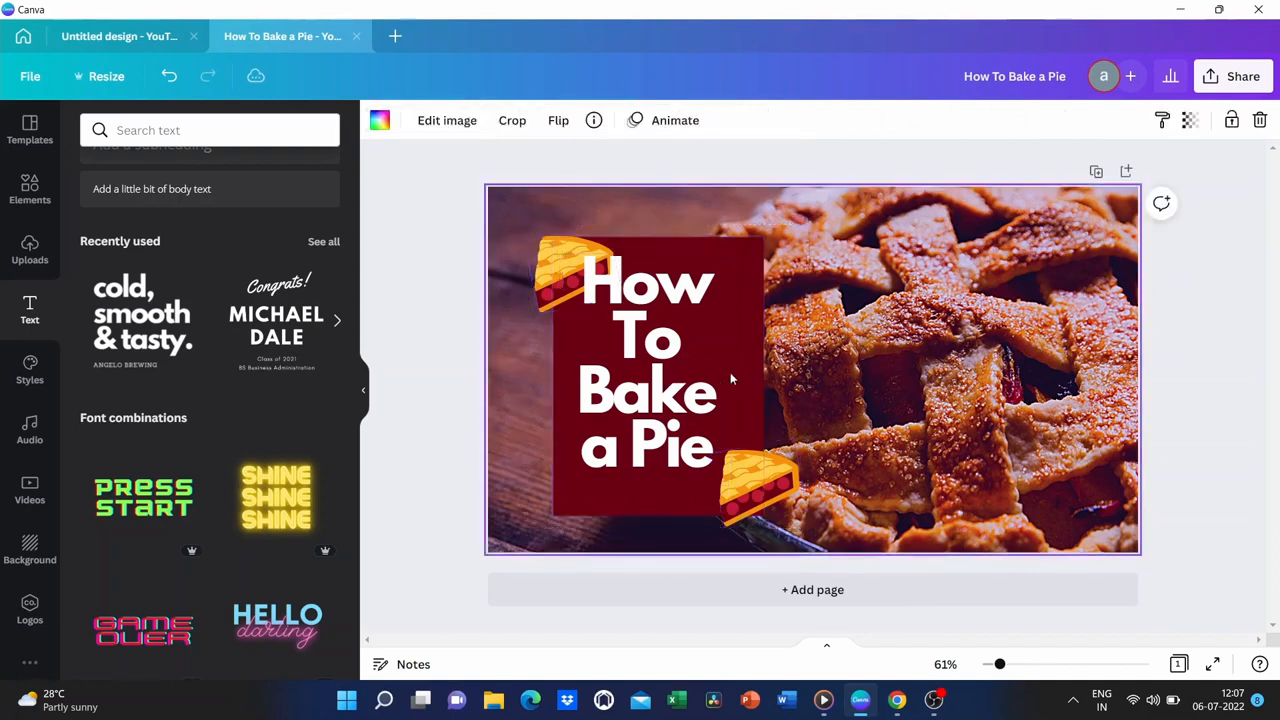
Set the line spacing of the whole "How To Bake a Pie" headline to 1.13.
click(677, 385)
double_click(678, 383)
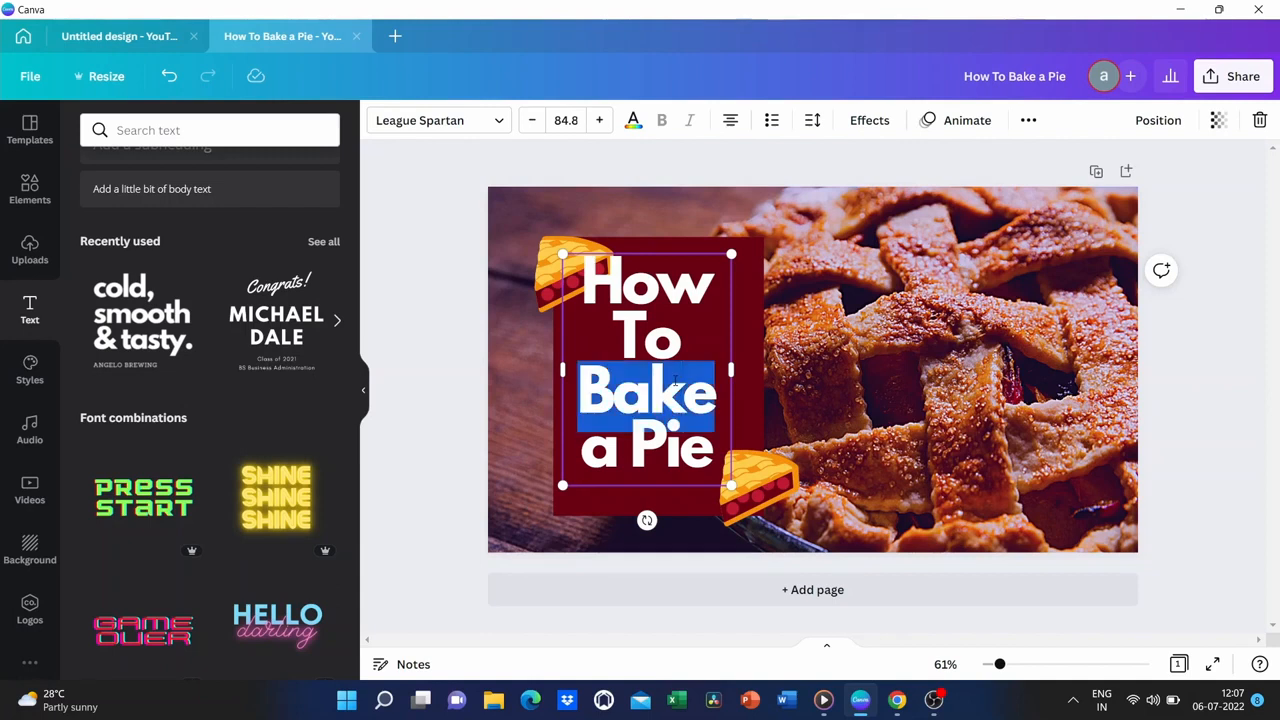
key(ctrl+a)
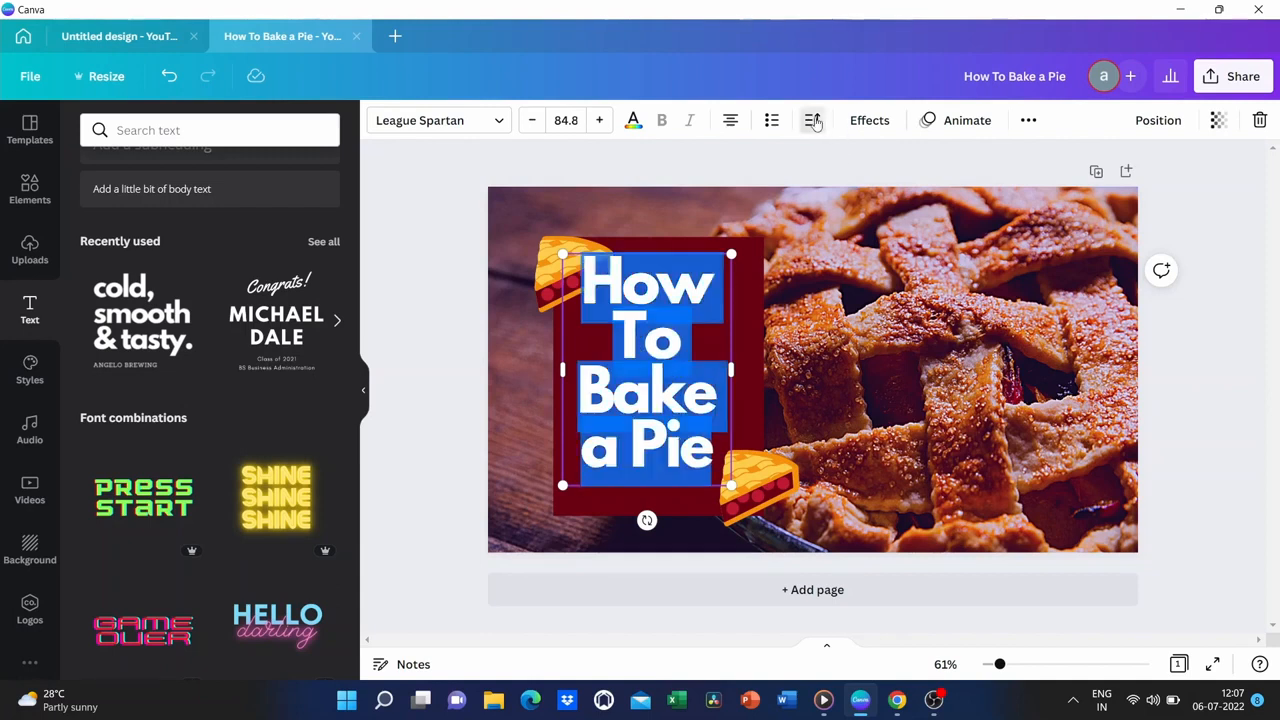
click(812, 120)
drag(878, 243, 891, 248)
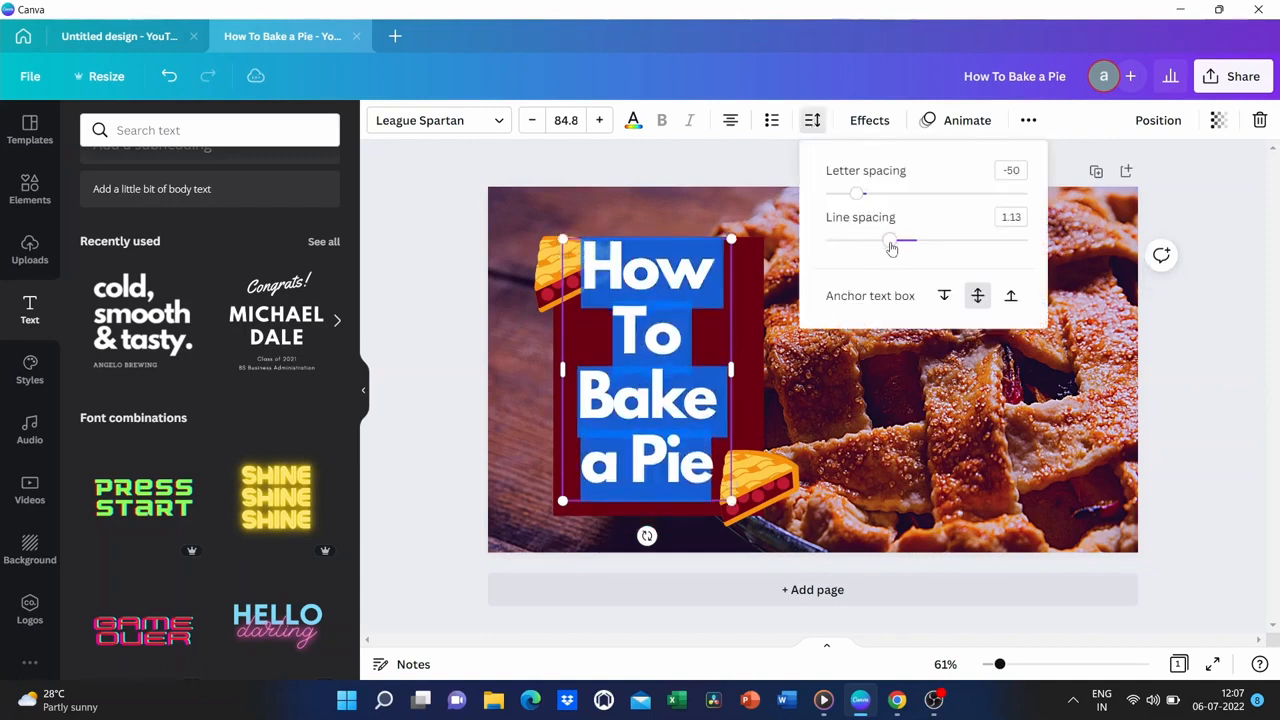
click(864, 446)
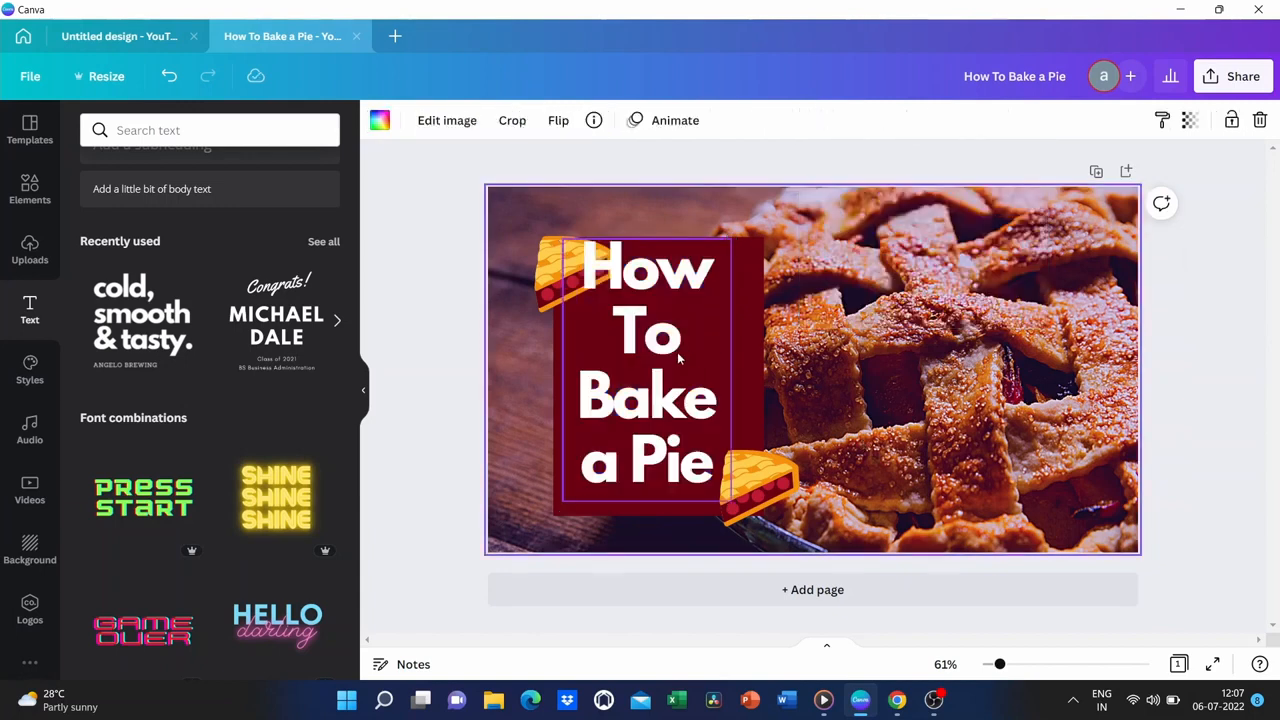
Move the headline so it is centred horizontally and vertically on the dark red rectangle.
drag(677, 361, 689, 360)
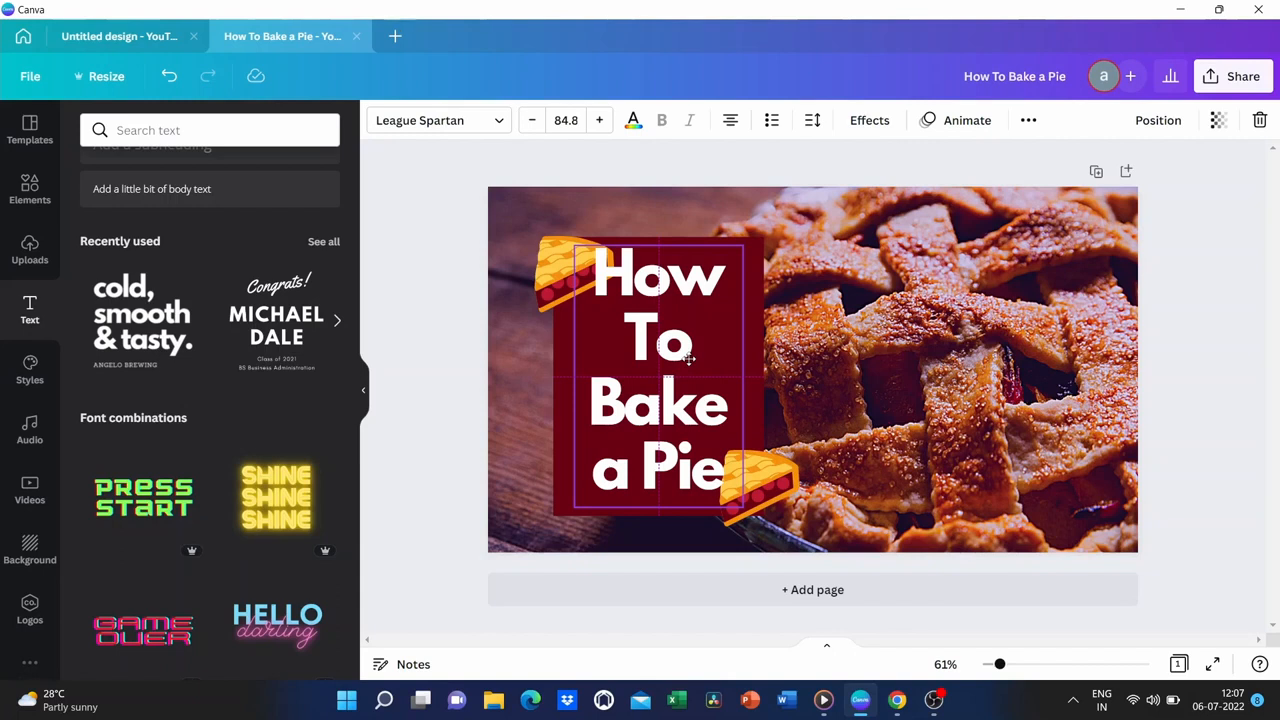
drag(689, 363, 689, 362)
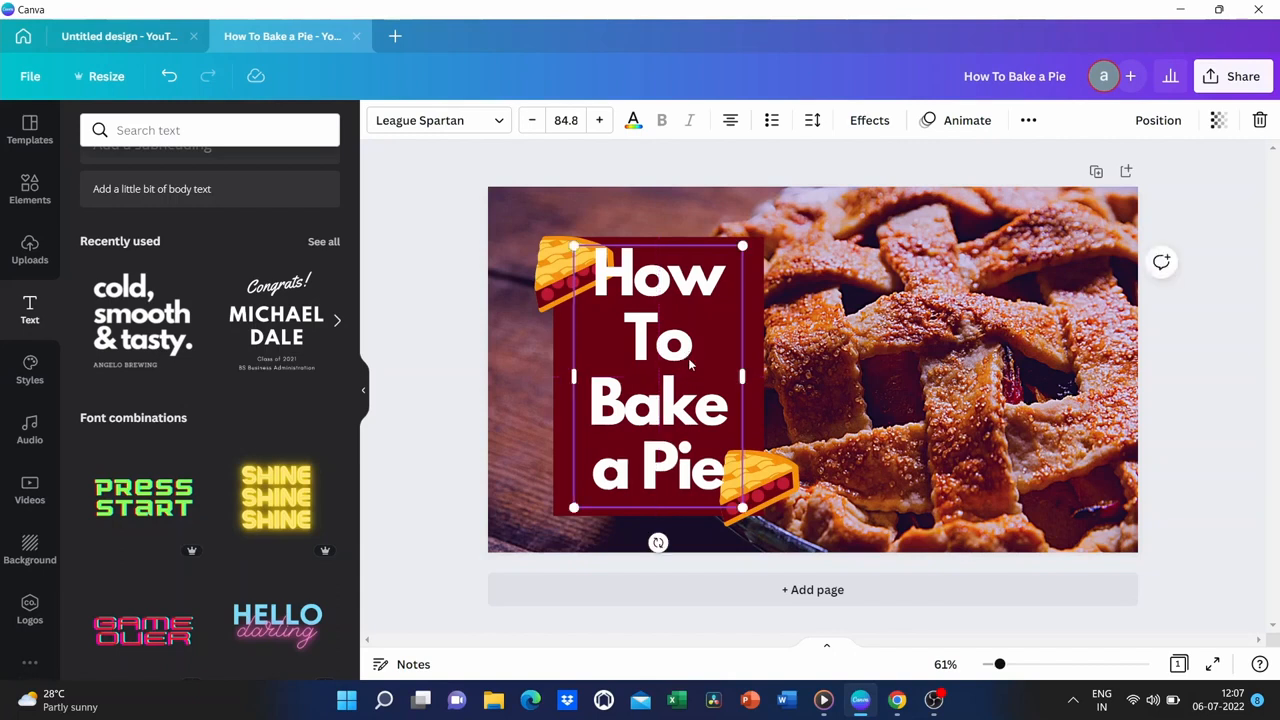
click(818, 360)
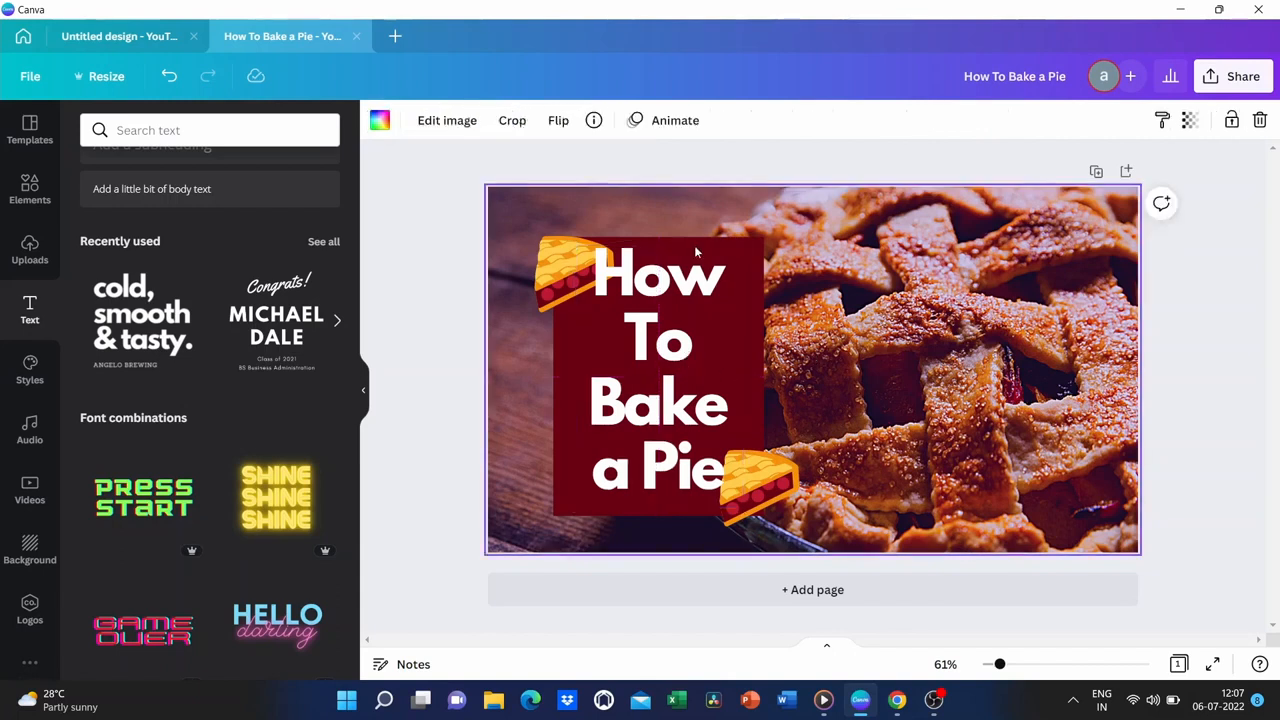
Select the headline together with the dark red rectangle behind it.
click(720, 392)
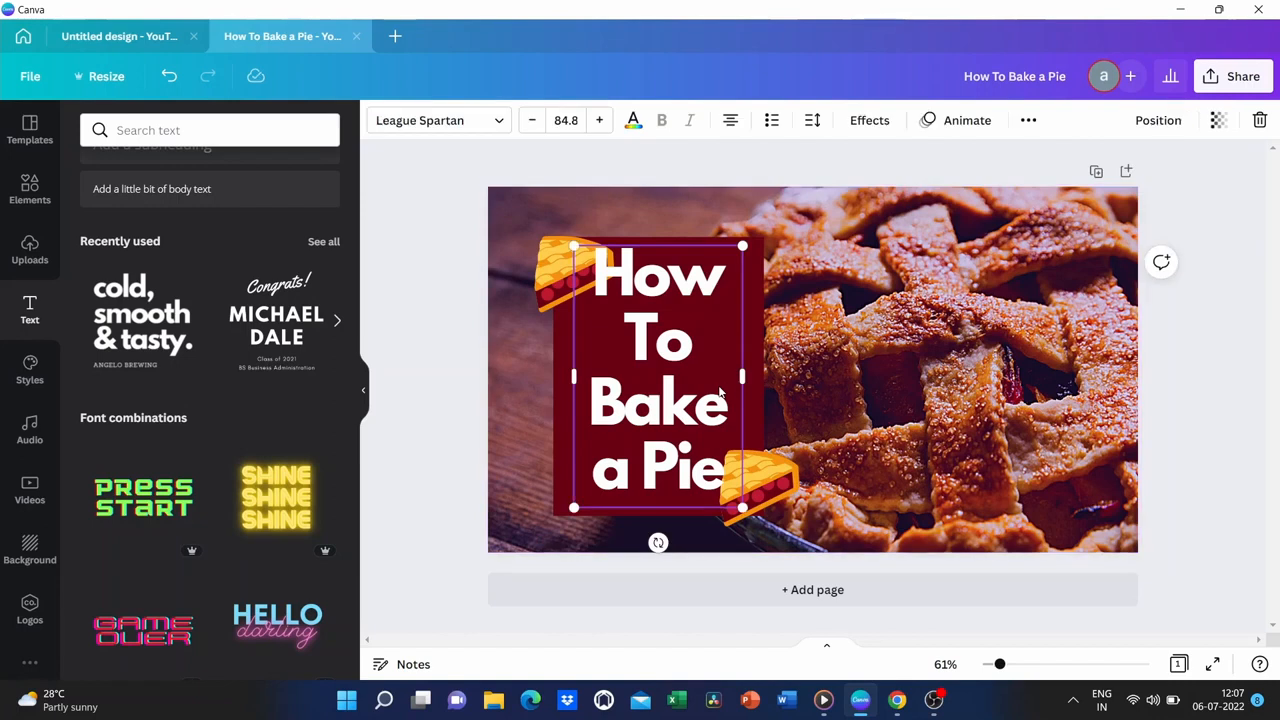
click(757, 349)
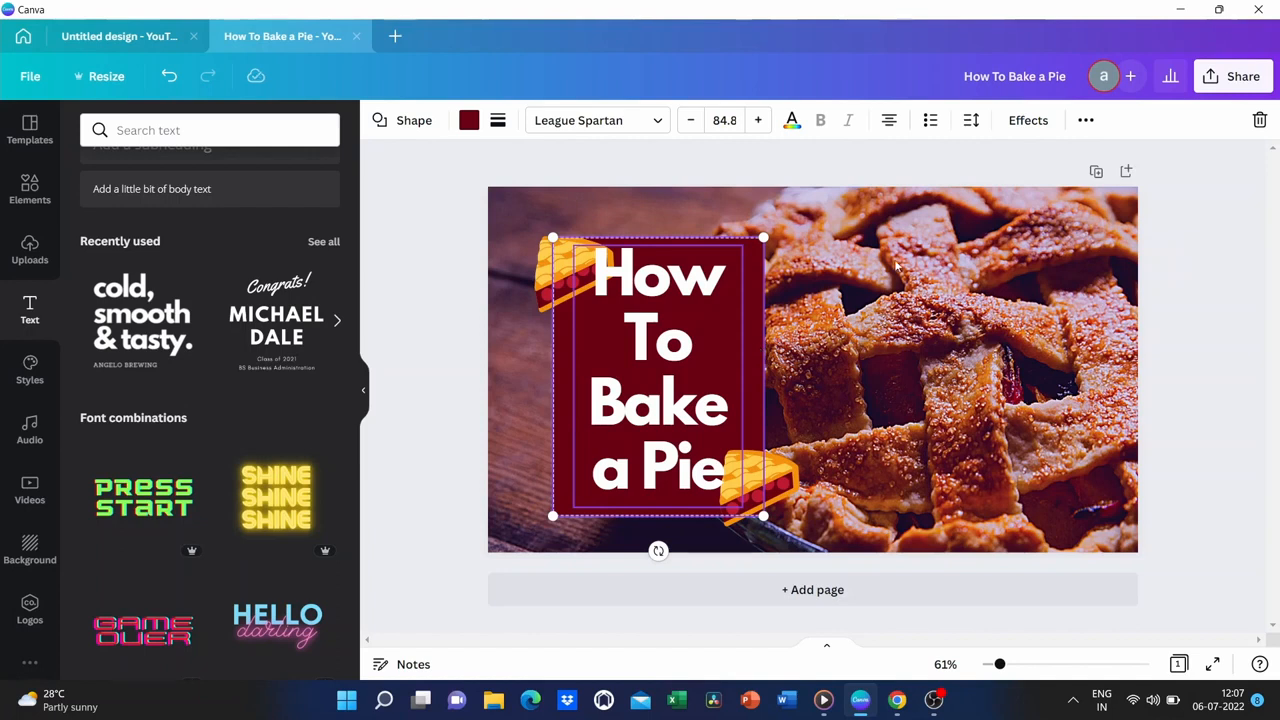